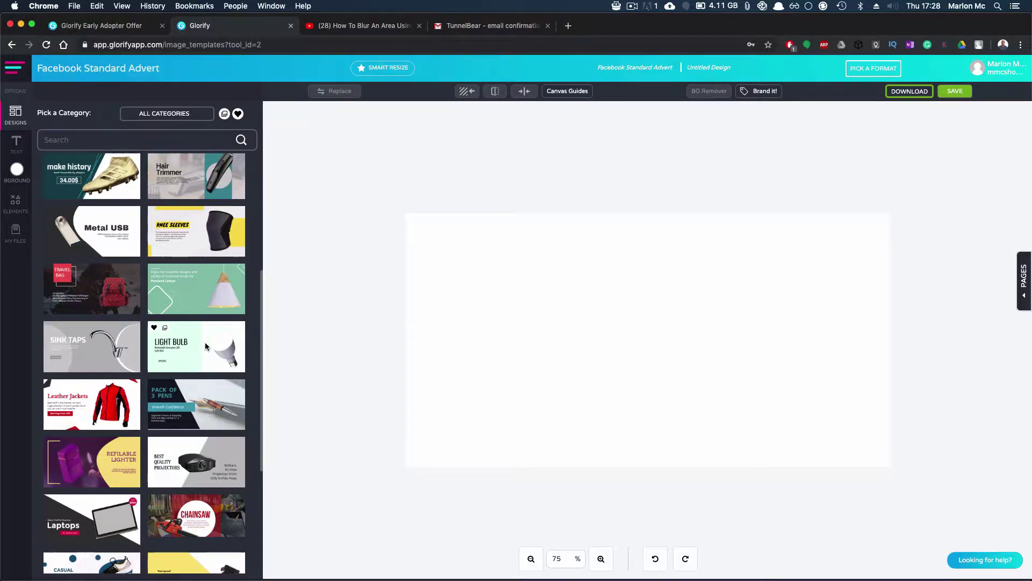
# Look through the Facebook Standard Advert design templates and the available niche and theme categories.
pyautogui.scroll(-5, 215, 323)
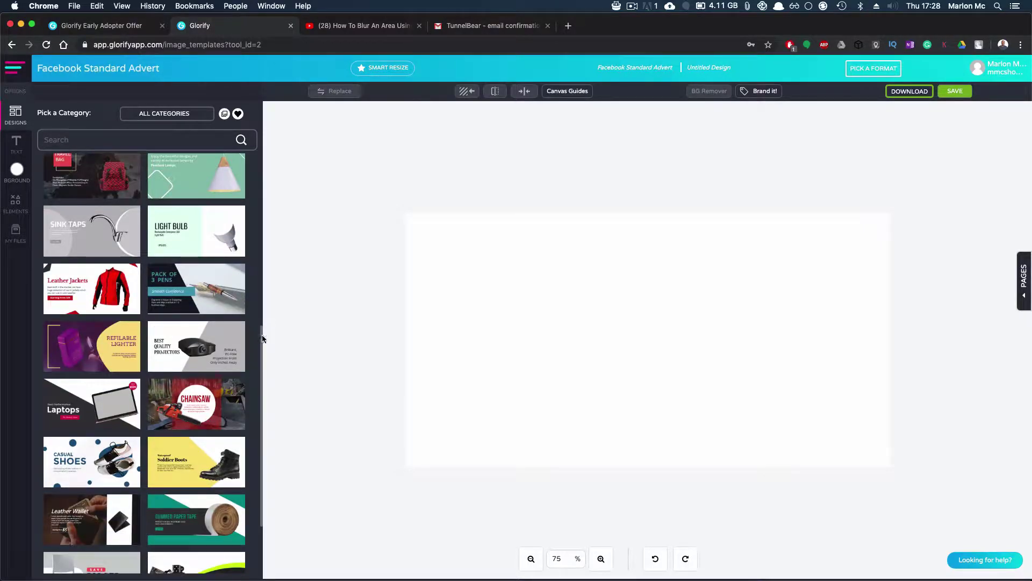
pyautogui.scroll(-5, 263, 338)
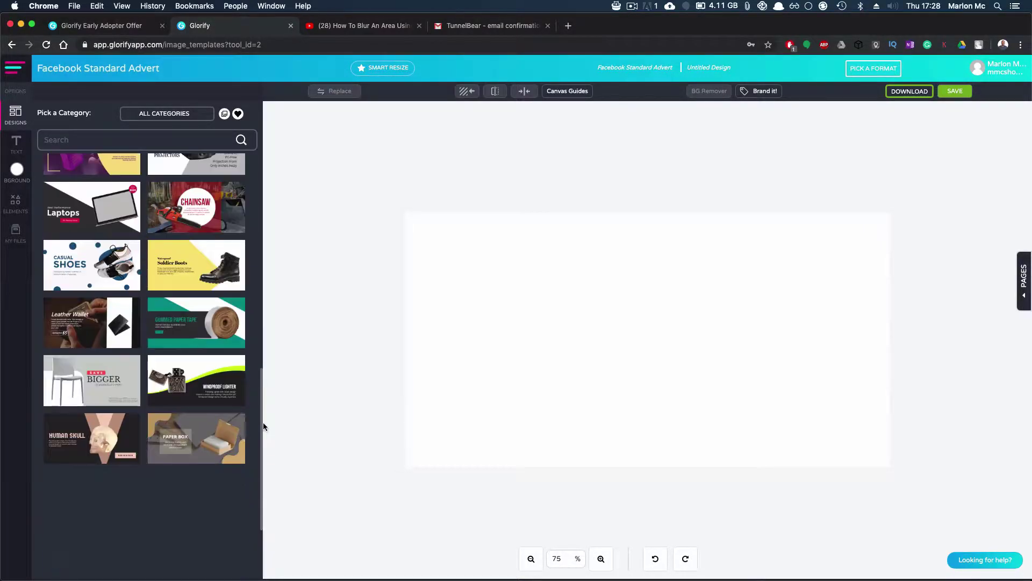
pyautogui.scroll(4, 263, 422)
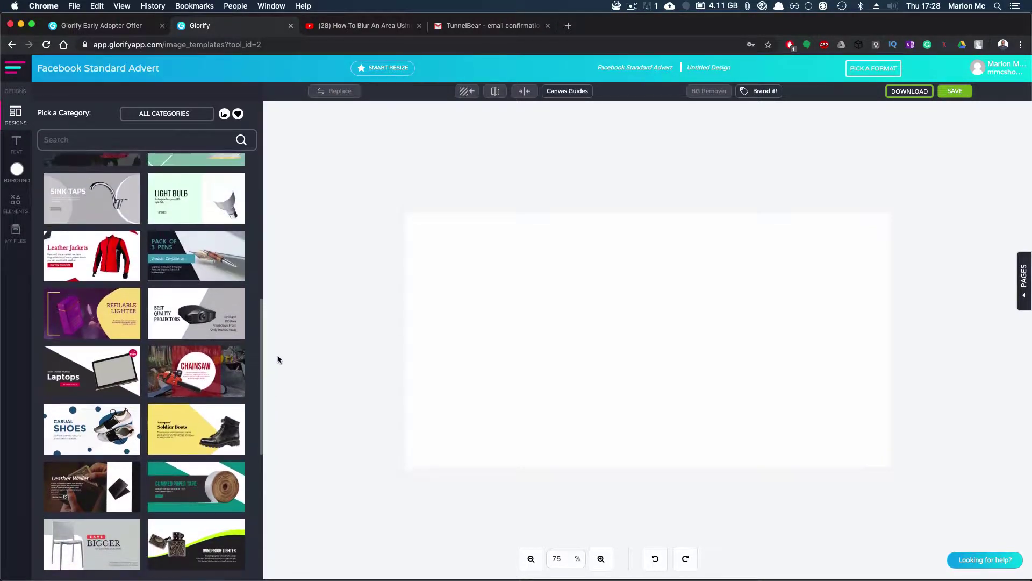
pyautogui.moveTo(277, 359); pyautogui.dragTo(274, 222)
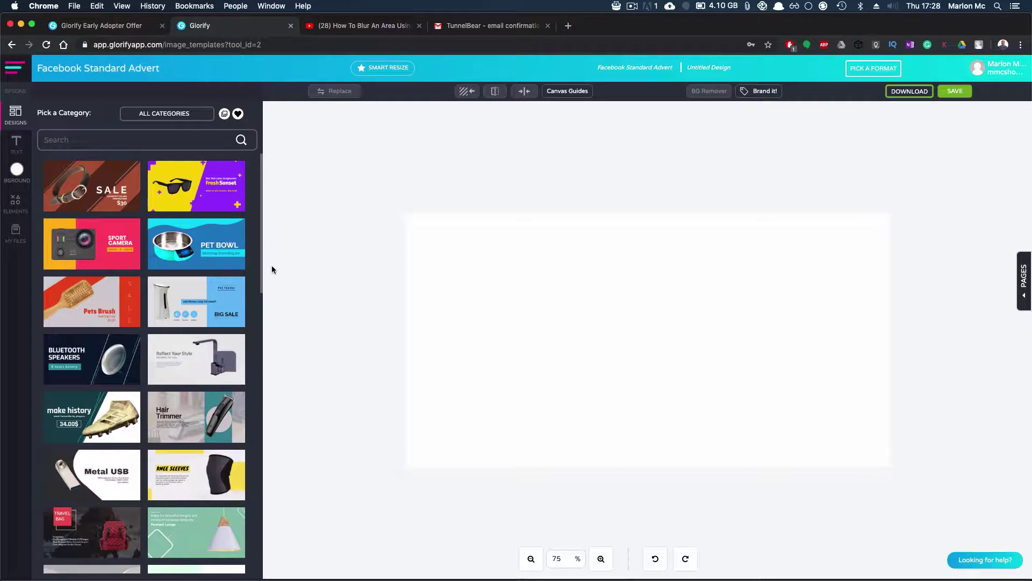
pyautogui.click(178, 117)
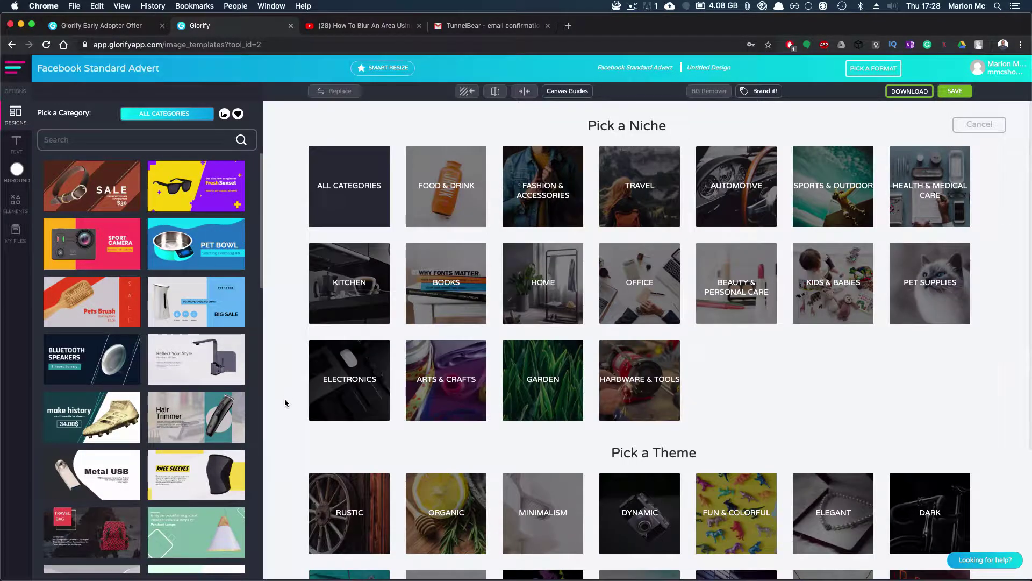
pyautogui.scroll(-5, 440, 379)
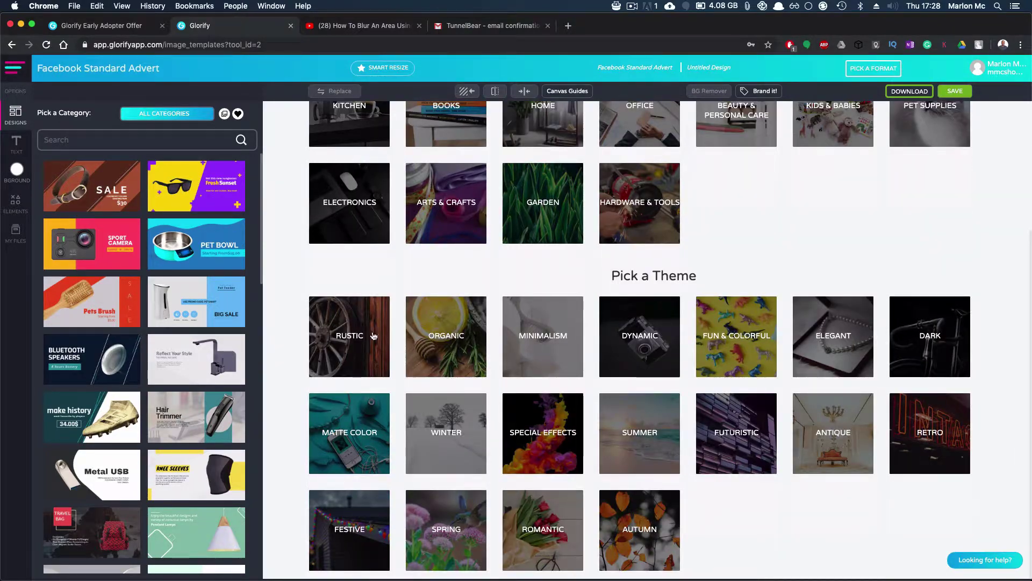
pyautogui.scroll(5, 374, 336)
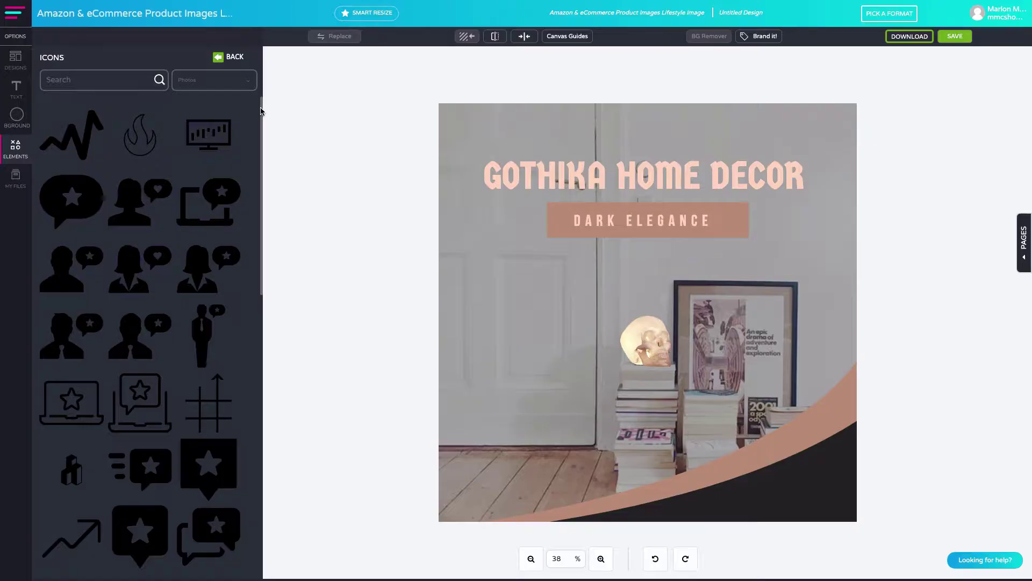
# Add the star speech-bubble icon with speed lines to the Gothika Home Decor design and move it above the skull lamp.
pyautogui.moveTo(260, 111); pyautogui.dragTo(263, 235)
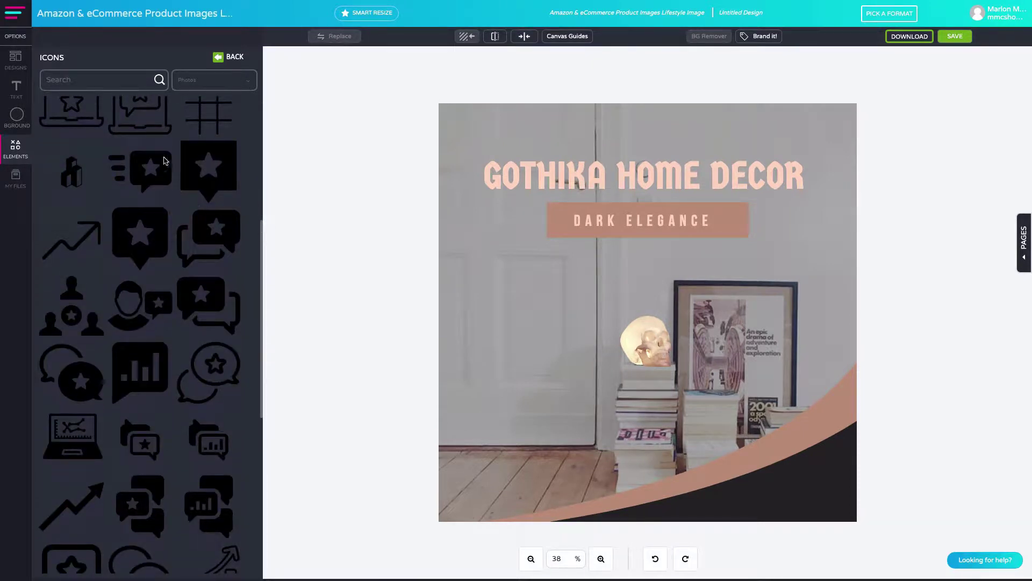
pyautogui.click(137, 162)
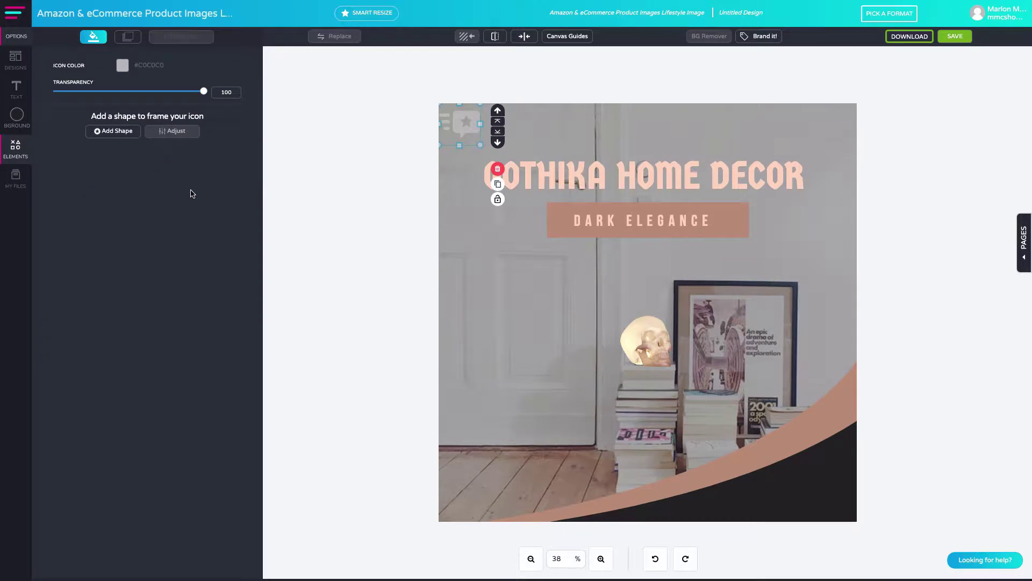
pyautogui.moveTo(459, 121); pyautogui.dragTo(657, 297)
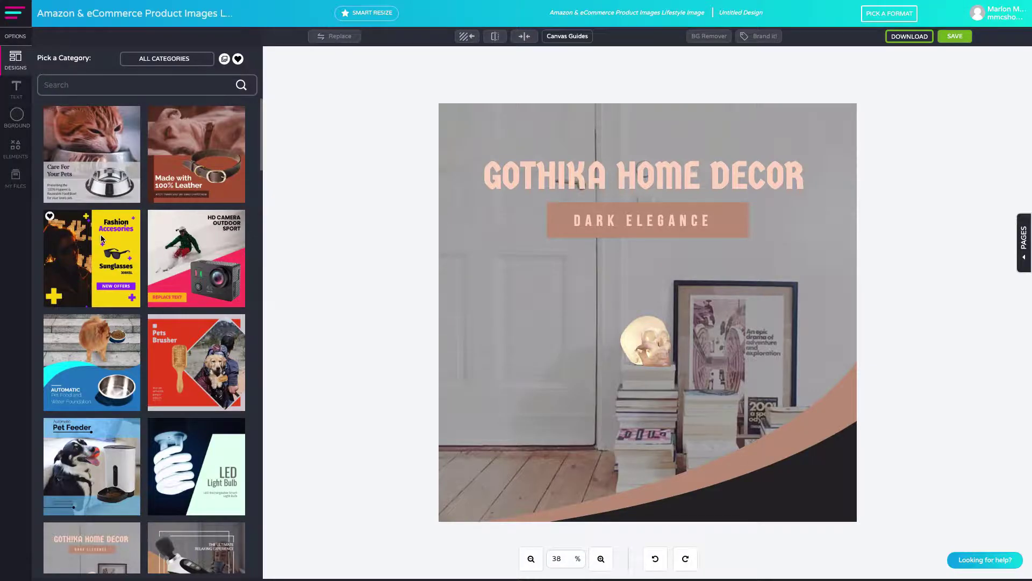
pyautogui.scroll(-8, 101, 235)
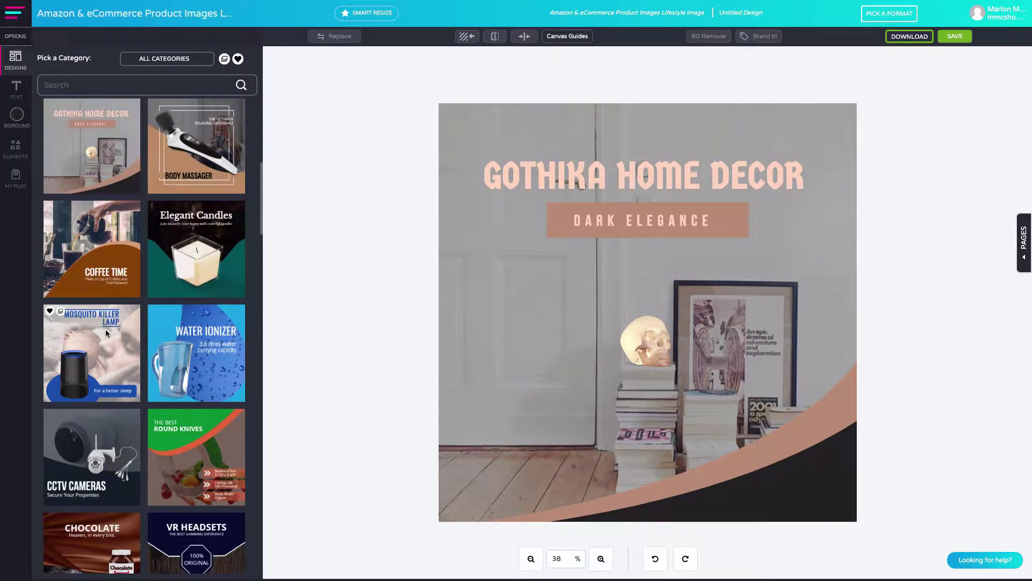
pyautogui.click(106, 330)
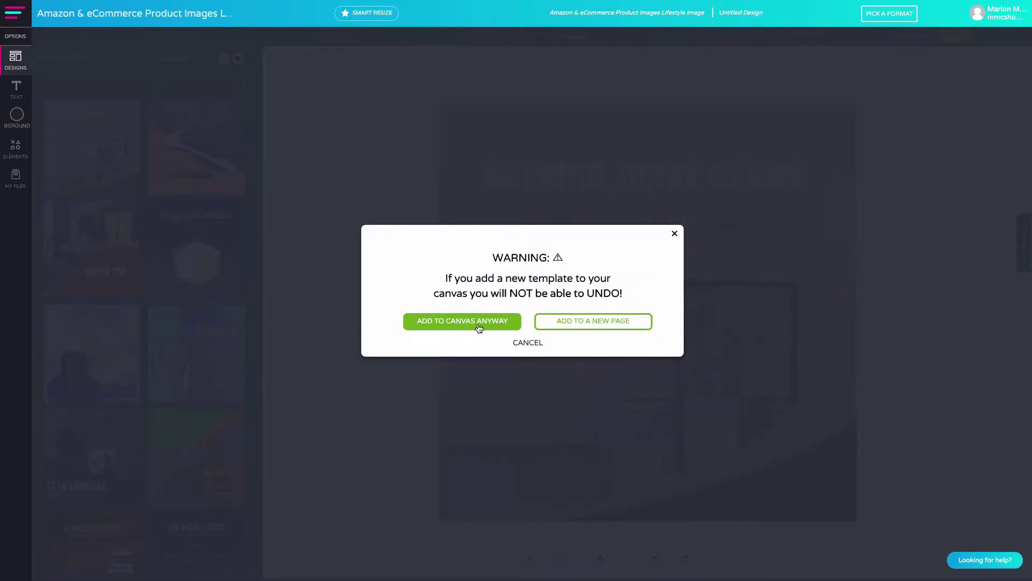
pyautogui.click(521, 344)
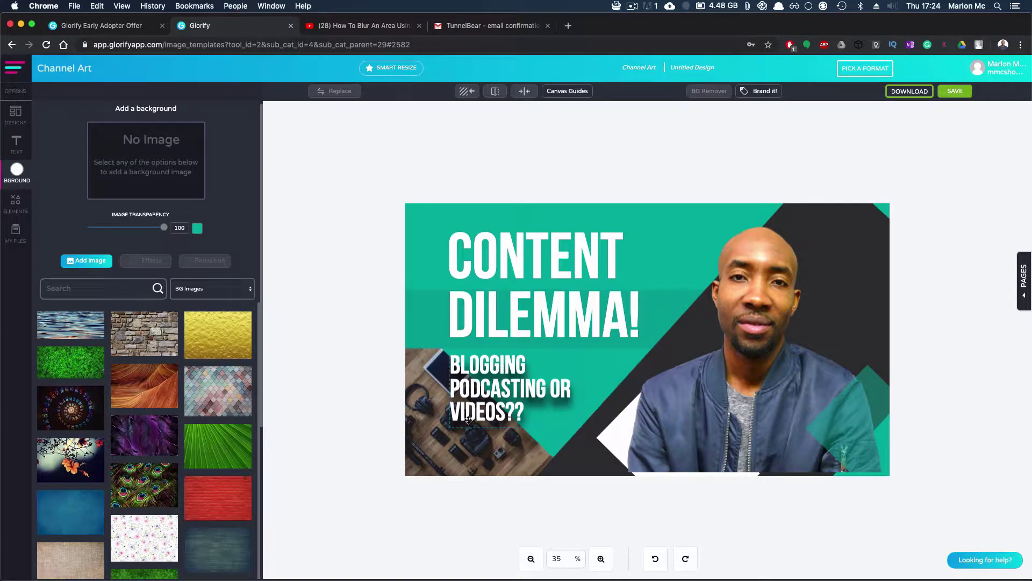
pyautogui.click(513, 301)
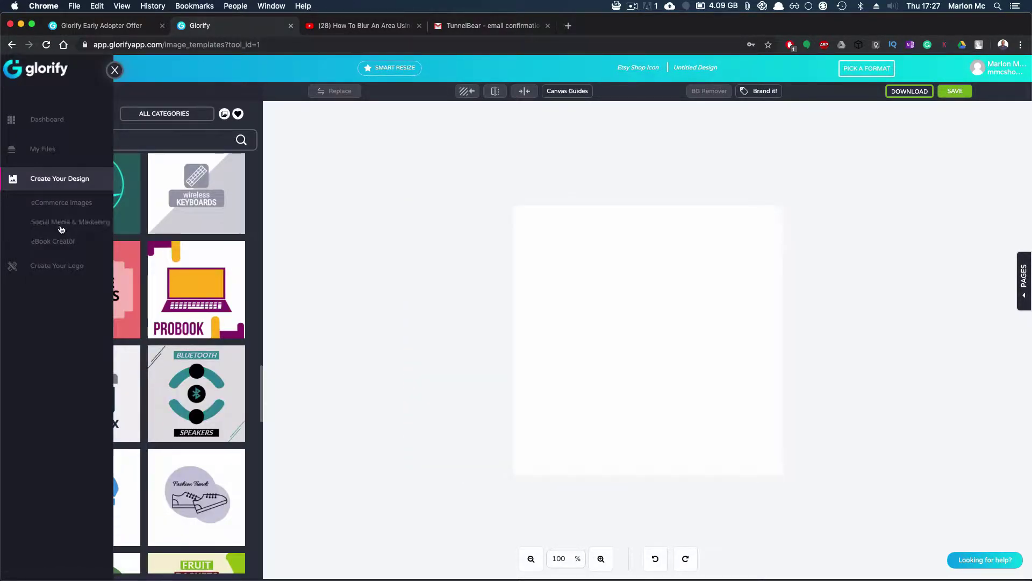
# Open the Social Media & Marketing format library and look through its Facebook and general marketing formats.
pyautogui.click(62, 222)
pyautogui.click(580, 199)
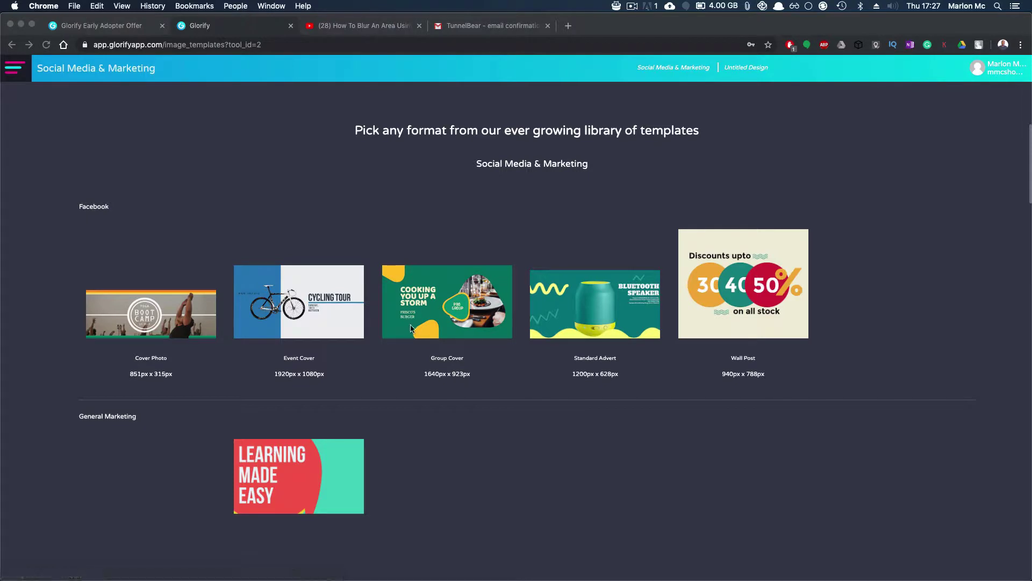
pyautogui.scroll(-3, 308, 318)
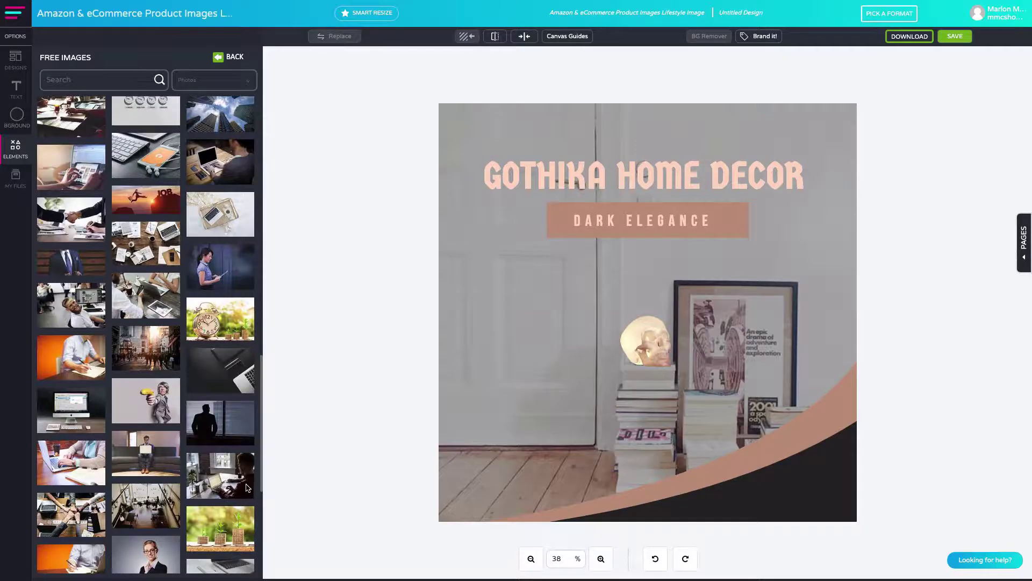
# Browse the free stock images available as elements for the Gothika Home Decor design.
pyautogui.scroll(-10, 230, 478)
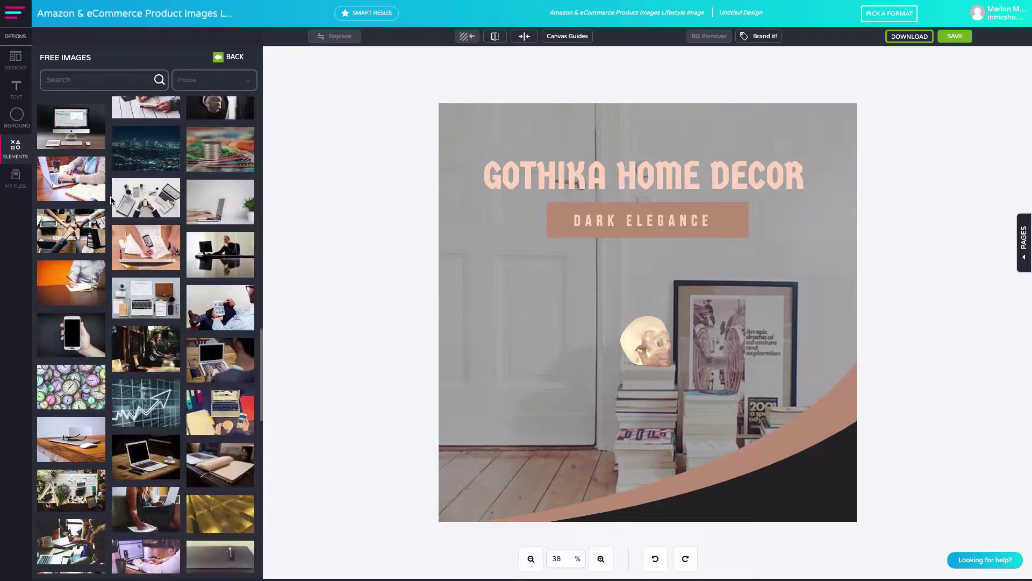
pyautogui.click(15, 147)
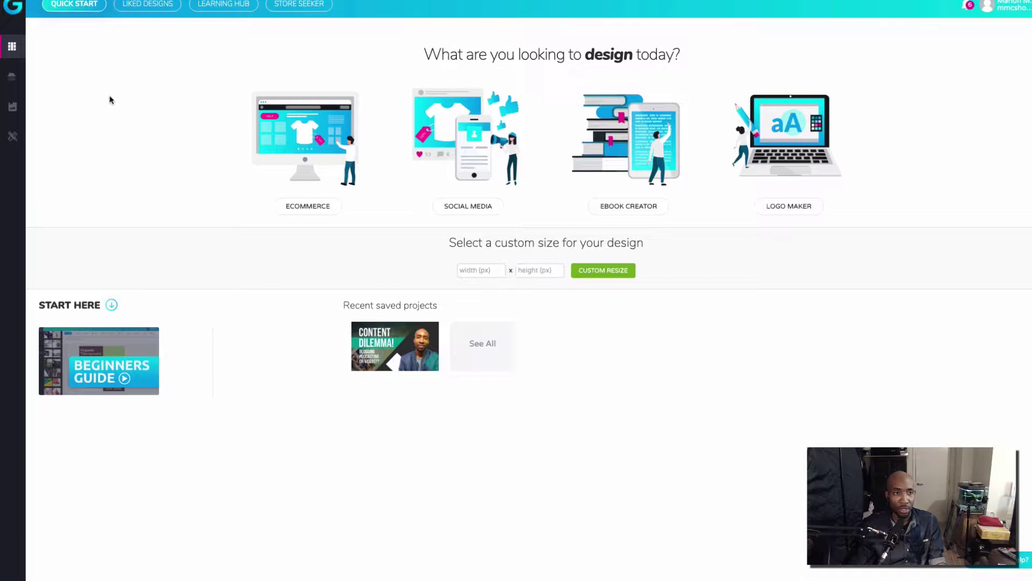
# Open My Files and view the options available for the saved YouTube design.
pyautogui.moveTo(14, 46)
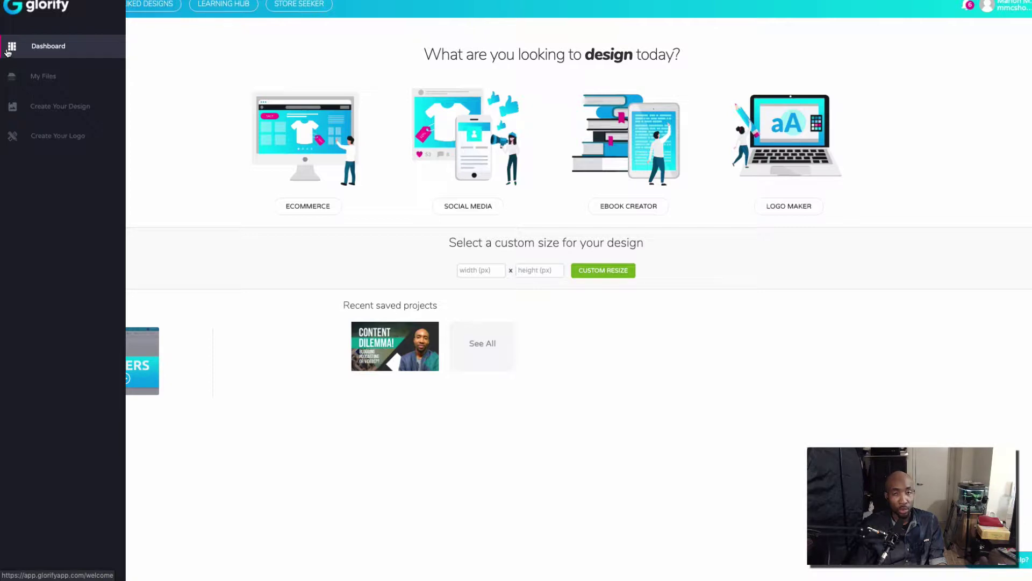
pyautogui.click(23, 80)
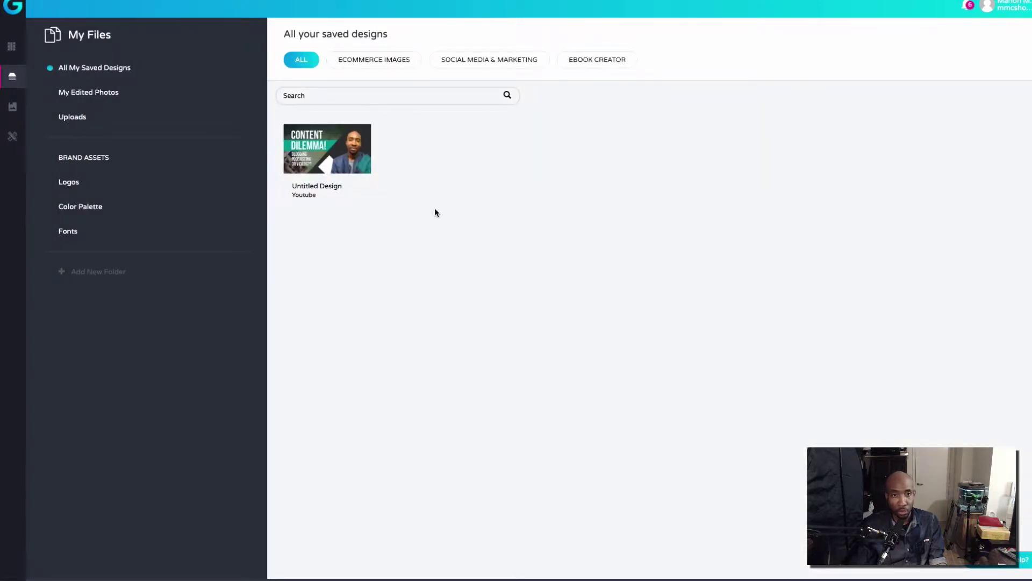
pyautogui.moveTo(373, 130)
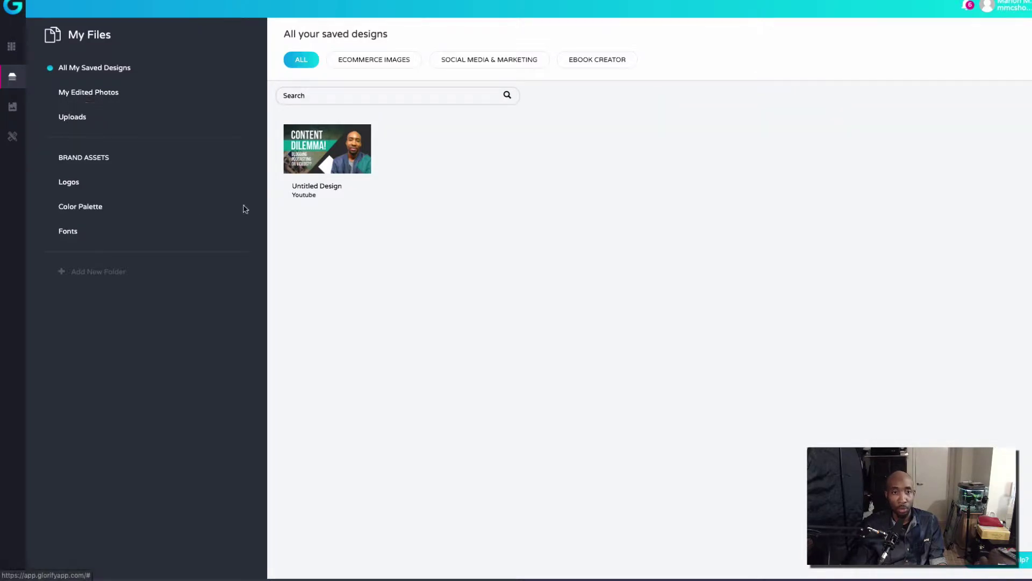
pyautogui.moveTo(288, 171)
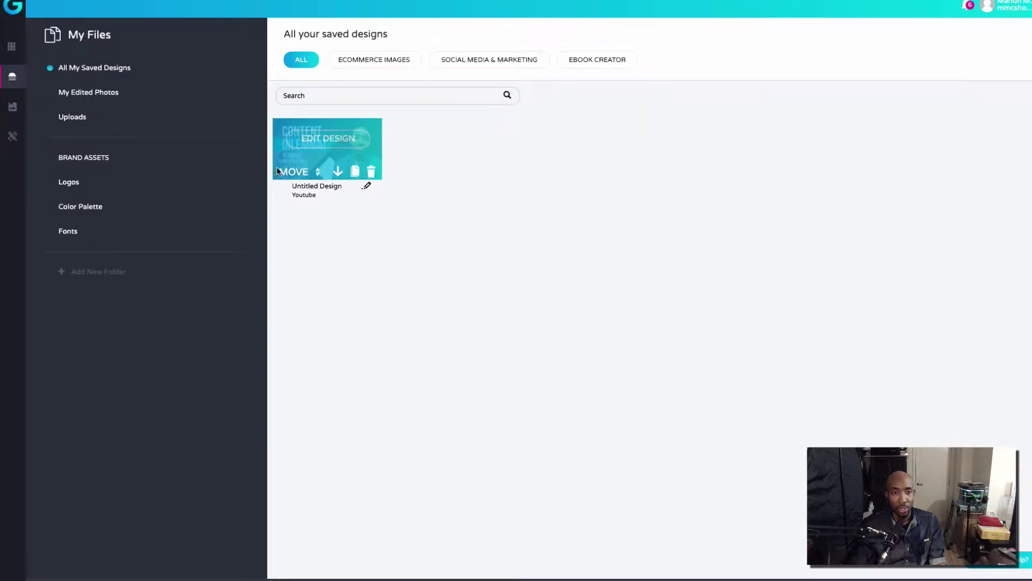
# View the Create Your Design categories and open the Create Your Logo wizard, dismissing the autofill suggestion.
pyautogui.moveTo(13, 121)
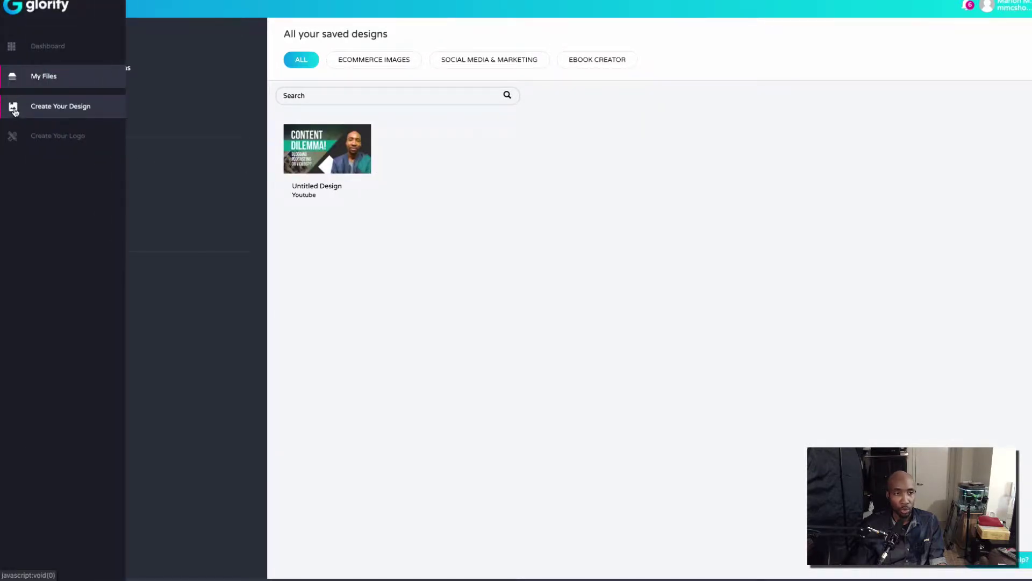
pyautogui.click(45, 113)
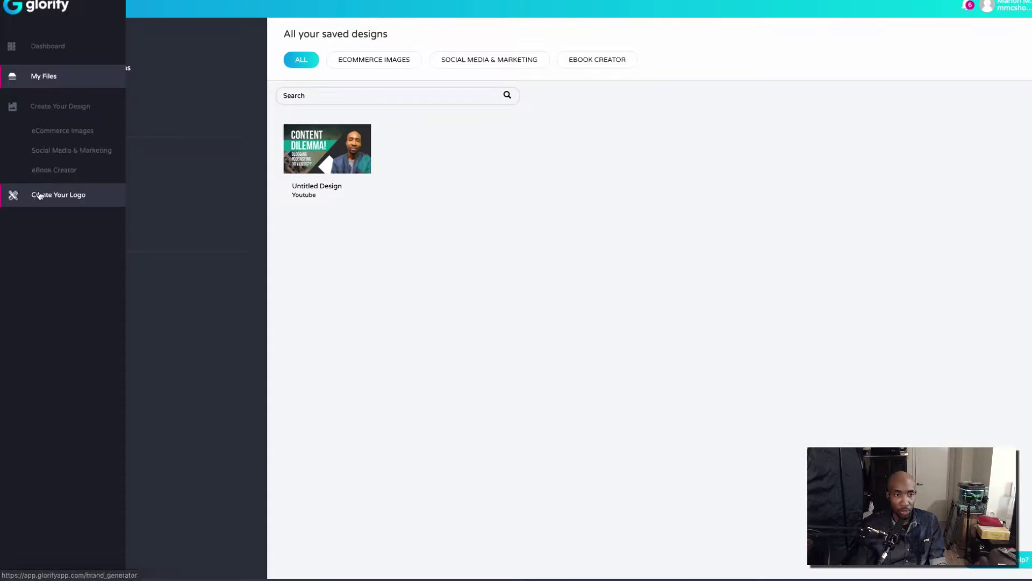
pyautogui.click(60, 198)
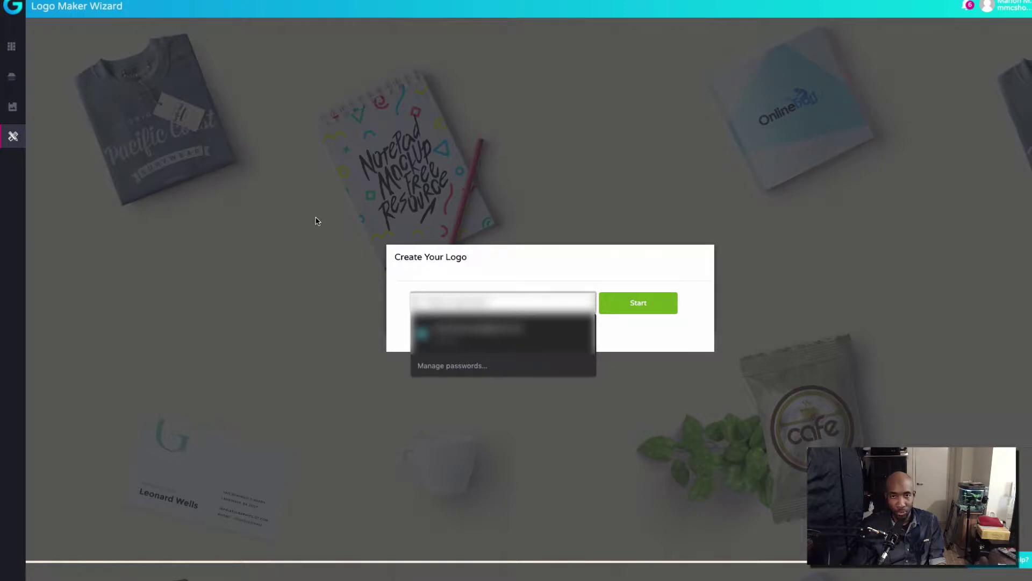
pyautogui.click(368, 208)
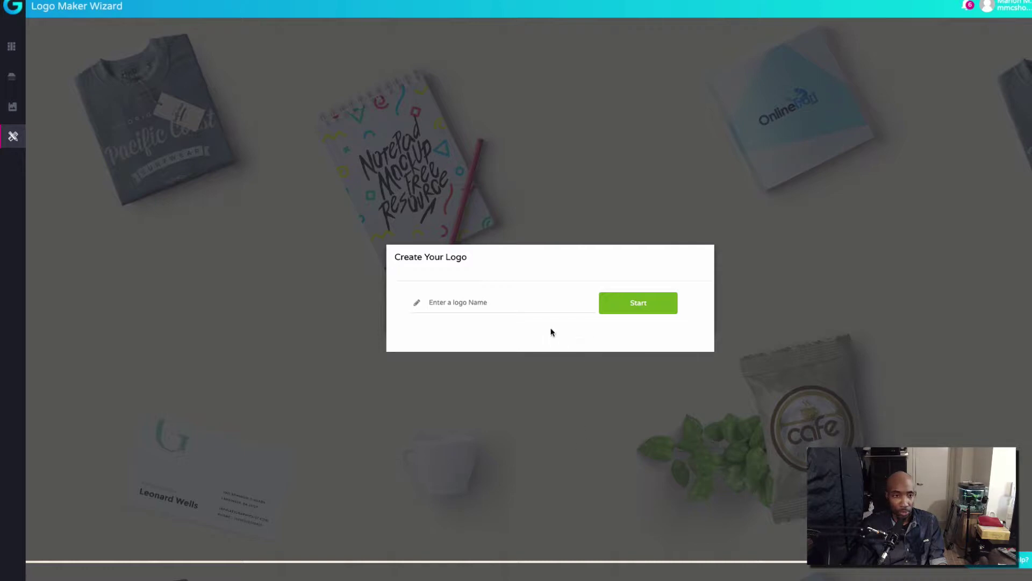
# Leave the logo wizard for the dashboard and open the eCommerce image formats.
pyautogui.click(10, 53)
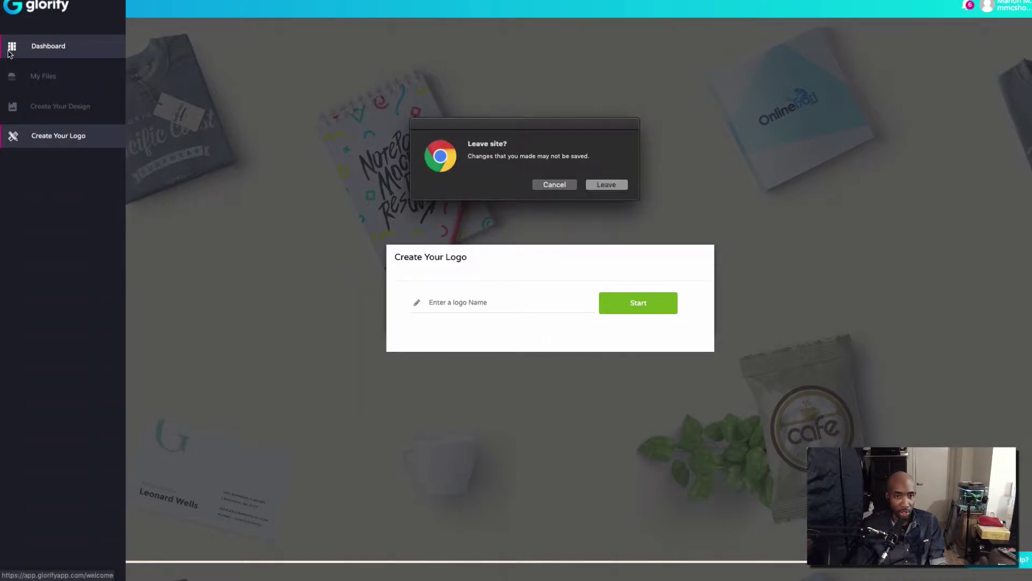
pyautogui.click(606, 186)
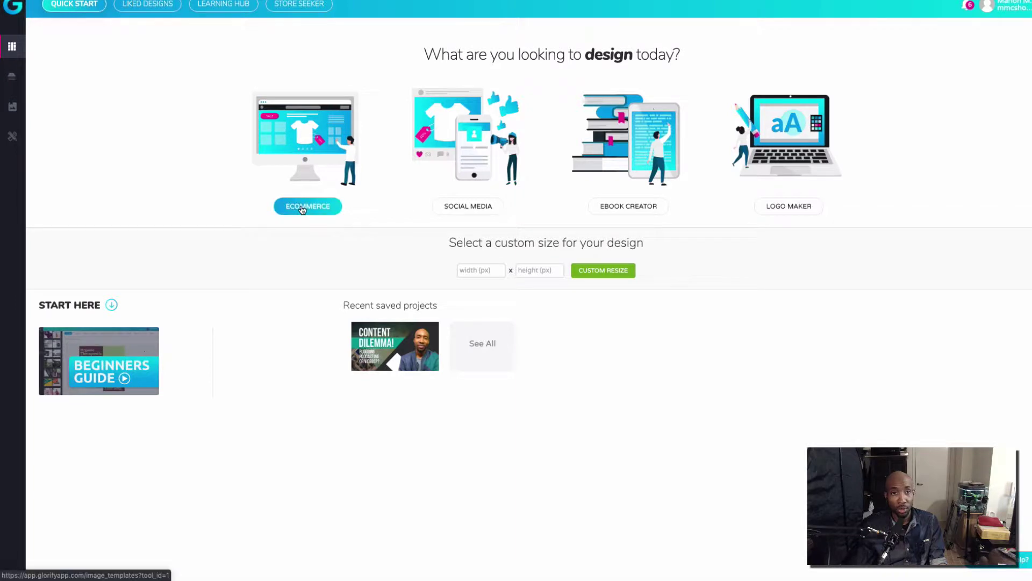
pyautogui.click(302, 207)
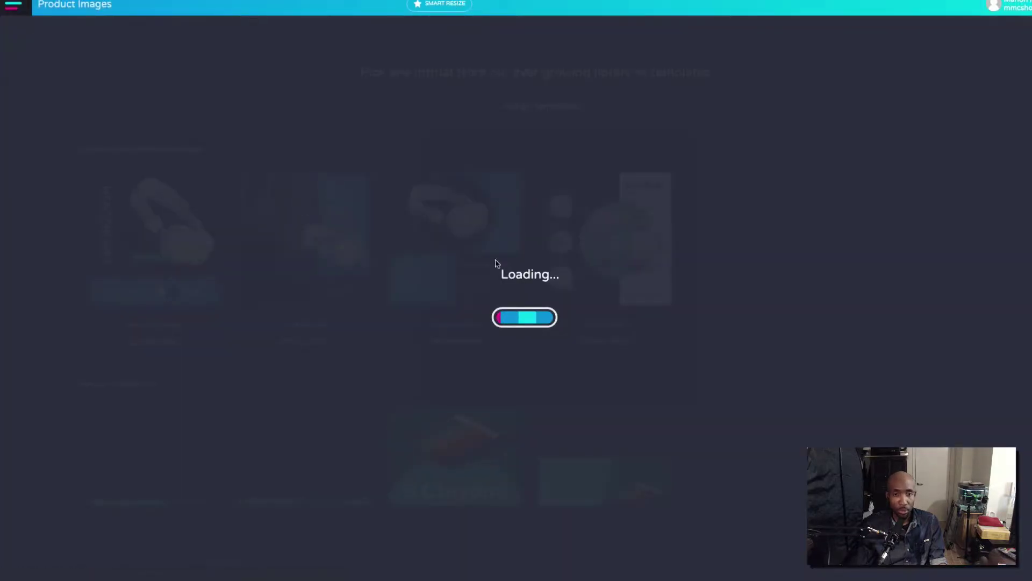
# Start a new design in the 300px x 300px EBC Square Image format under Enhanced Brand Content.
pyautogui.scroll(-8, 528, 307)
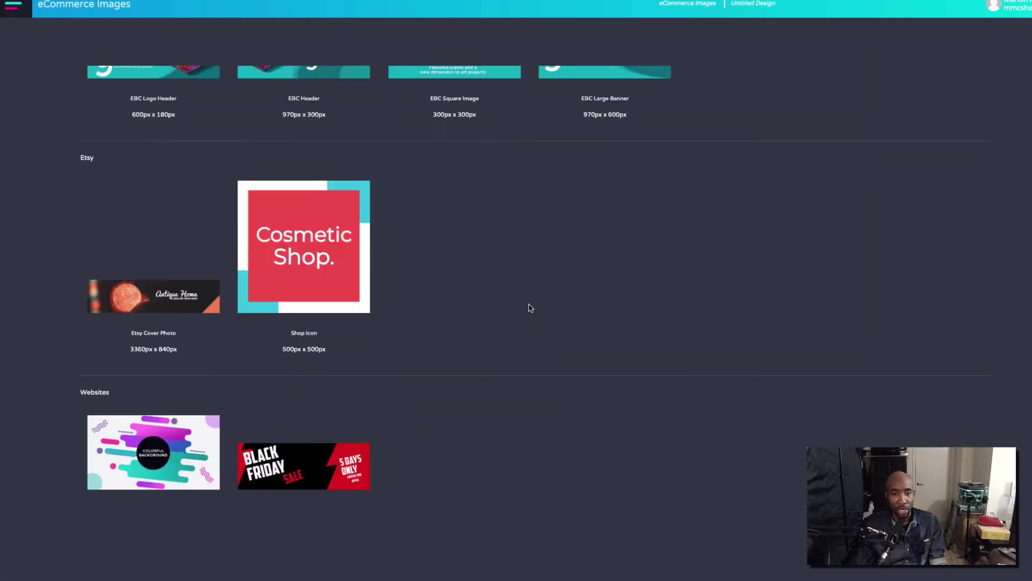
pyautogui.scroll(6, 531, 308)
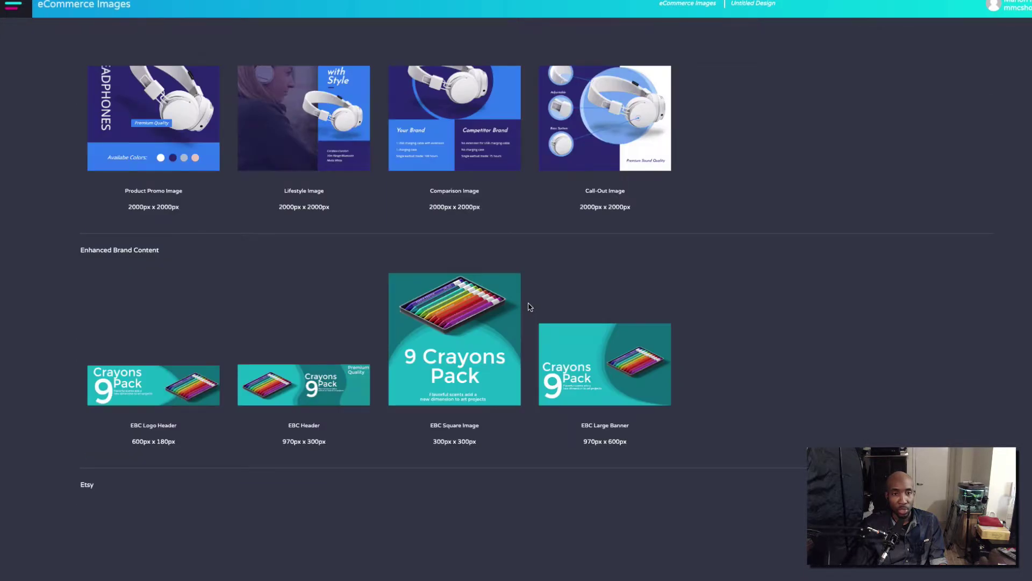
pyautogui.scroll(-2, 530, 306)
pyautogui.scroll(-1, 498, 274)
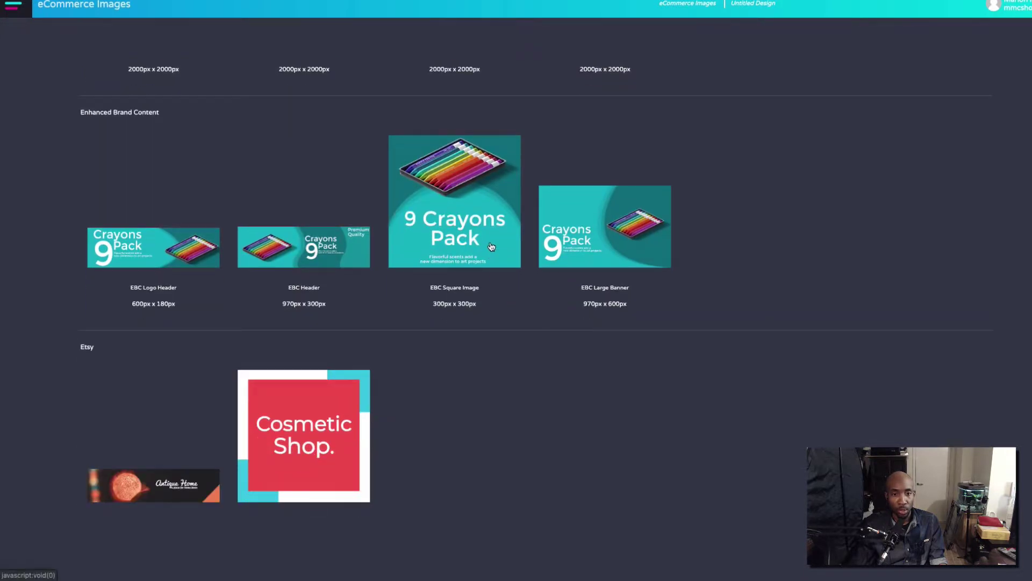
pyautogui.click(491, 247)
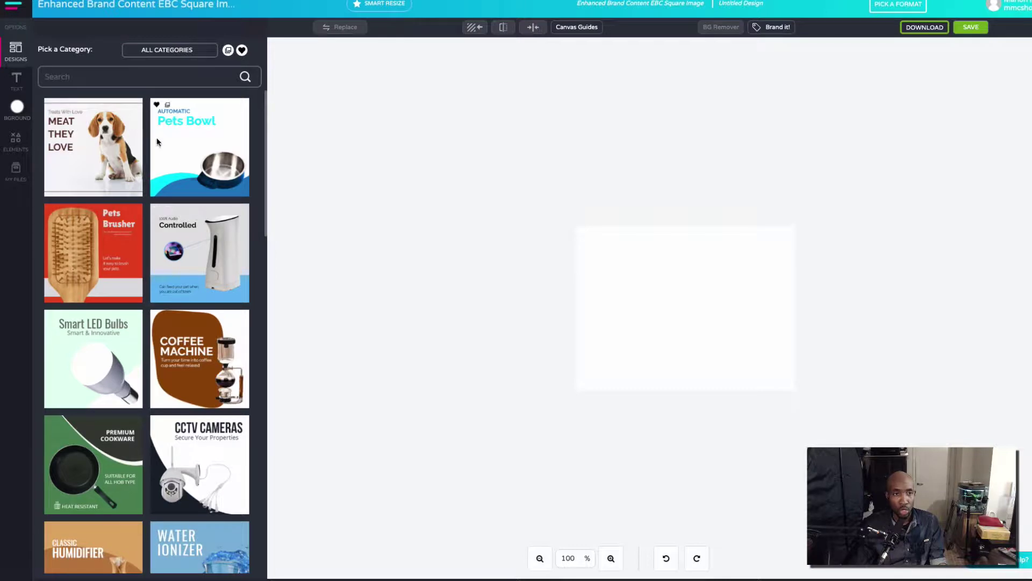
# Look through the design templates offered for the EBC Square Image format.
pyautogui.scroll(-9, 197, 288)
pyautogui.scroll(-20, 197, 289)
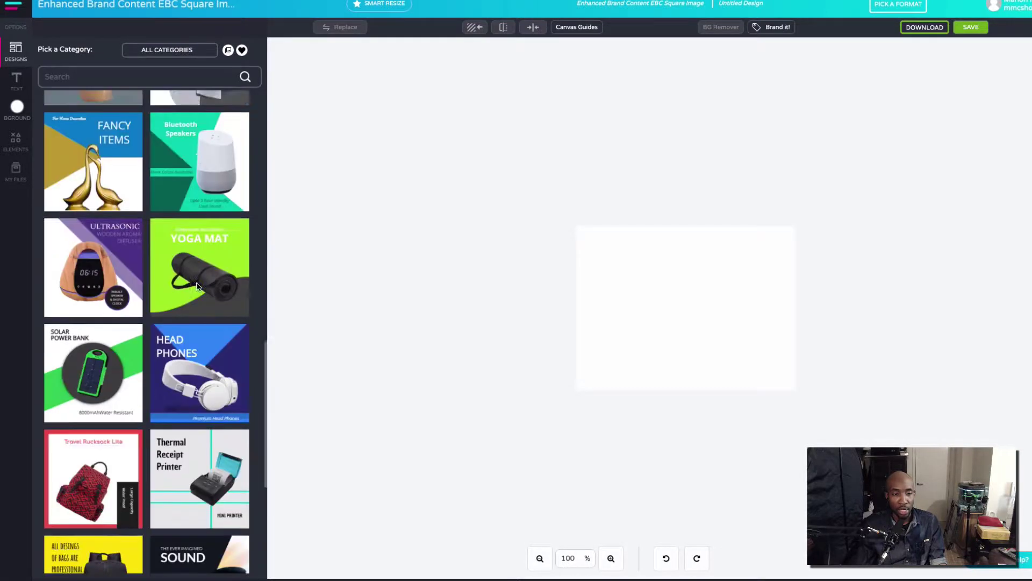
pyautogui.scroll(-15, 195, 283)
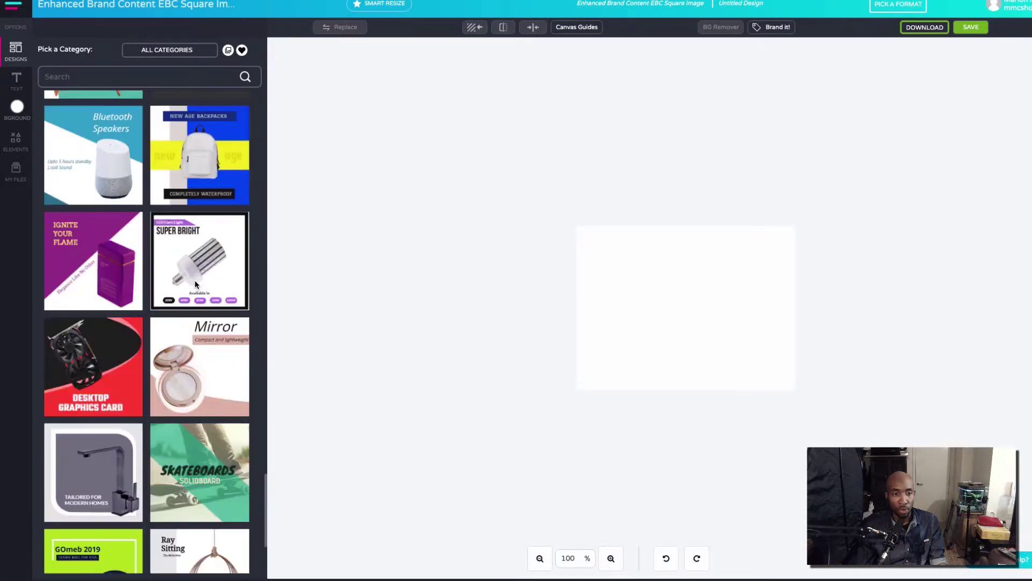
# Filter the design templates to the Automotive niche and apply the steering wheel template to the canvas.
pyautogui.scroll(-2, 196, 284)
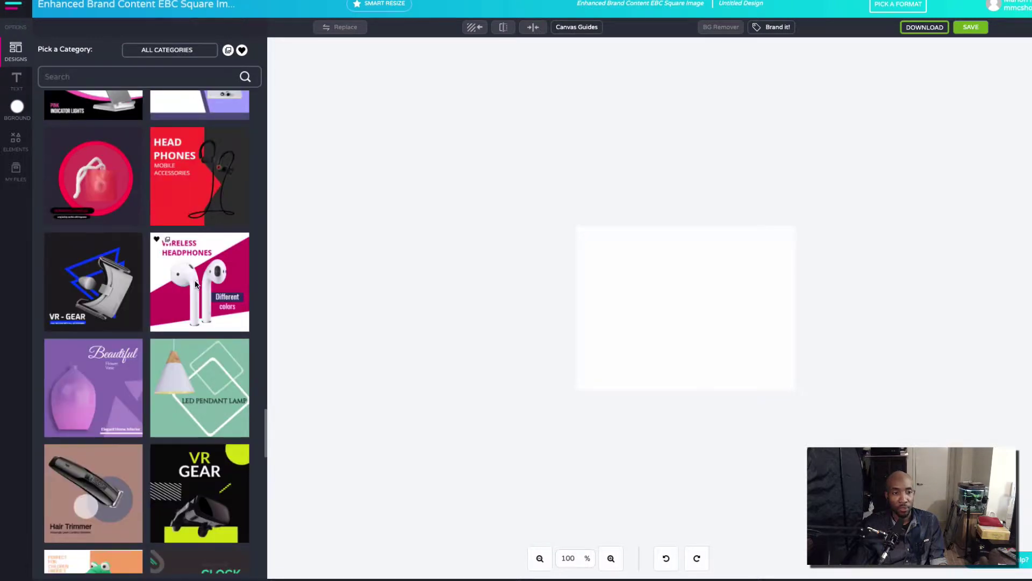
pyautogui.scroll(20, 161, 215)
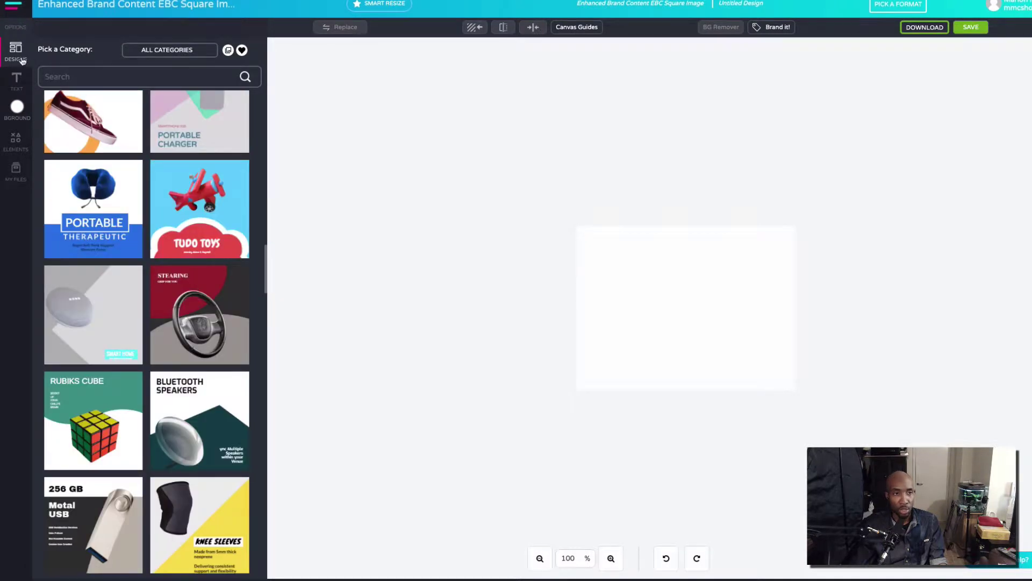
pyautogui.click(159, 53)
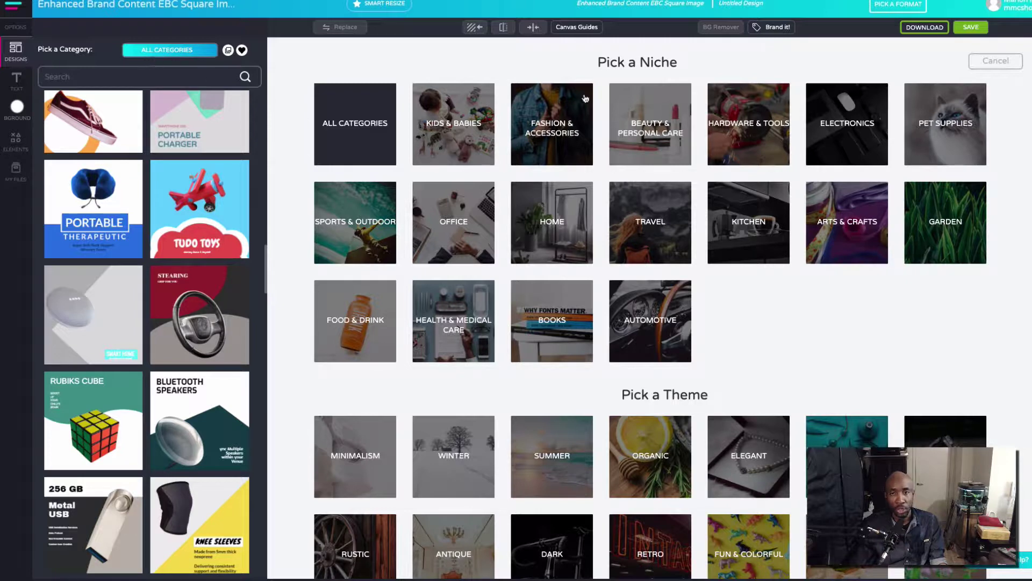
pyautogui.scroll(-2, 674, 187)
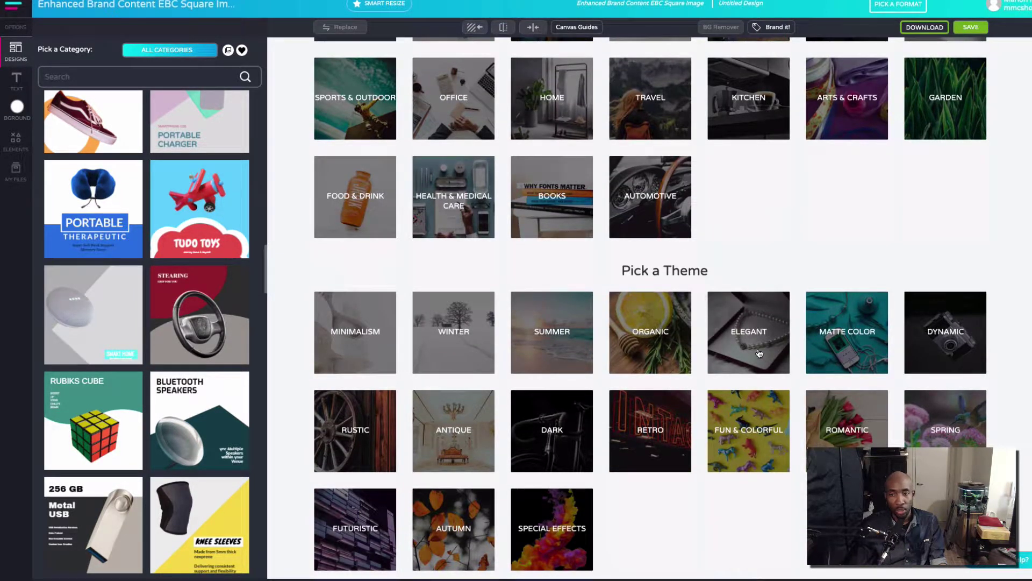
pyautogui.scroll(2, 637, 369)
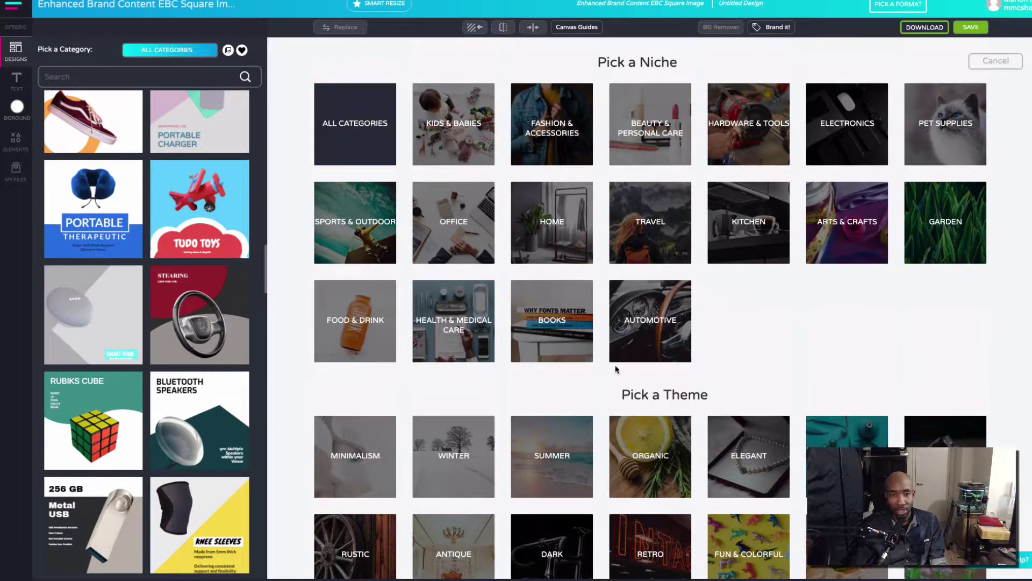
pyautogui.click(652, 300)
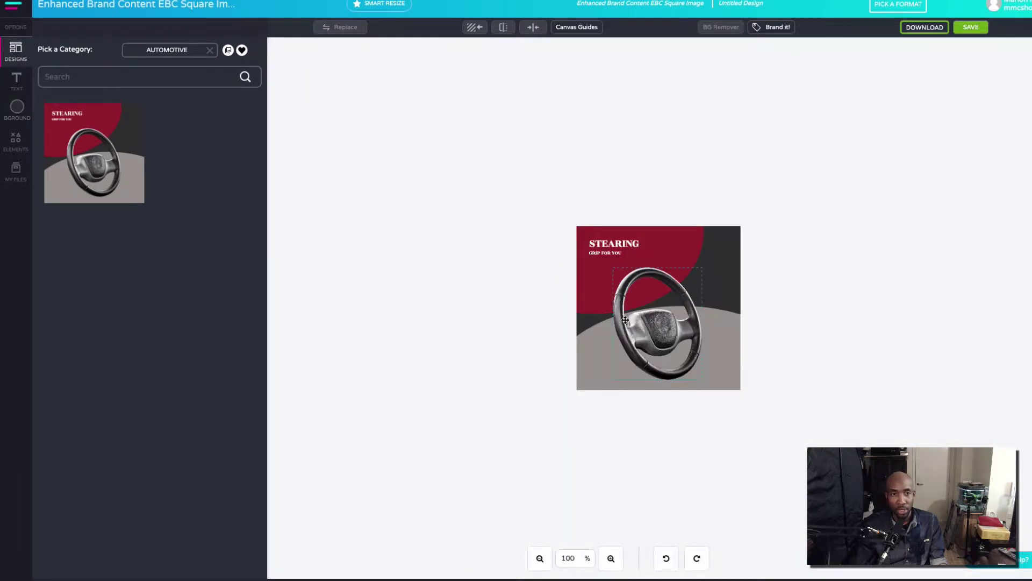
# Move the steering wheel image slightly to the right and try out its brightness and transparency settings.
pyautogui.click(646, 300)
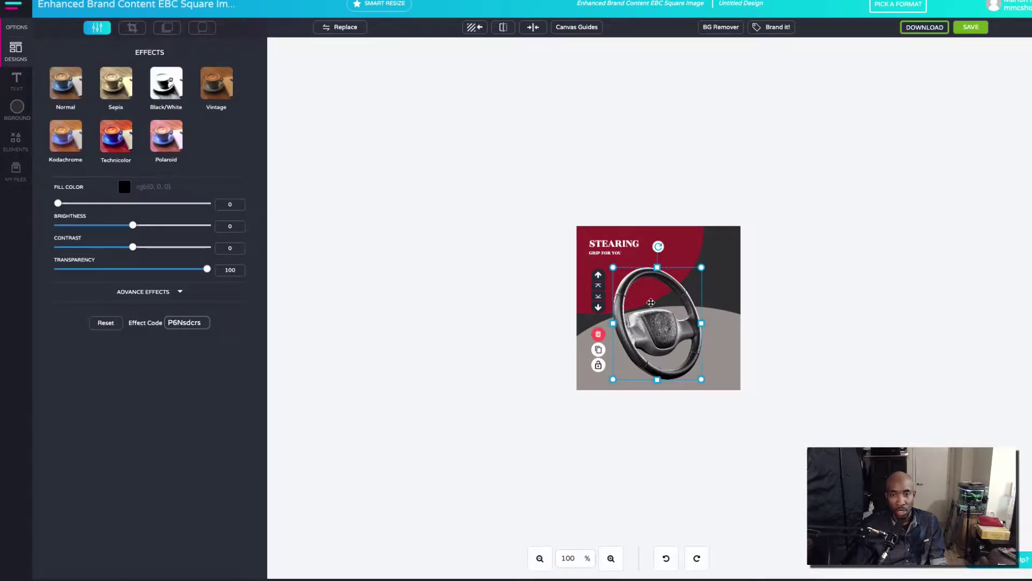
pyautogui.moveTo(647, 304)
pyautogui.mouseDown()
pyautogui.moveTo(468, 269)
pyautogui.moveTo(654, 303)
pyautogui.mouseUp()
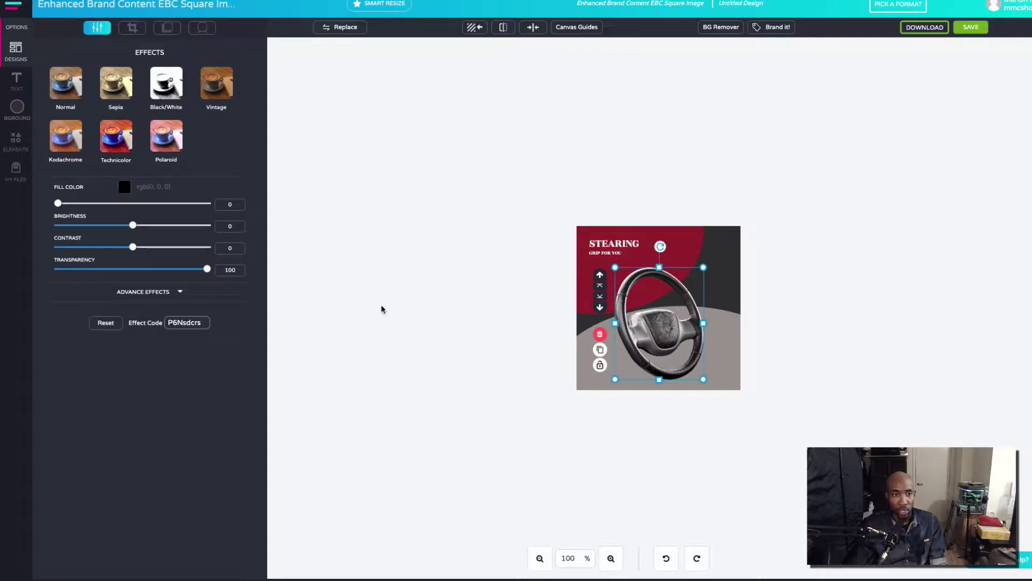
pyautogui.moveTo(127, 226)
pyautogui.mouseDown()
pyautogui.moveTo(82, 227)
pyautogui.moveTo(148, 226)
pyautogui.moveTo(134, 230)
pyautogui.mouseUp()
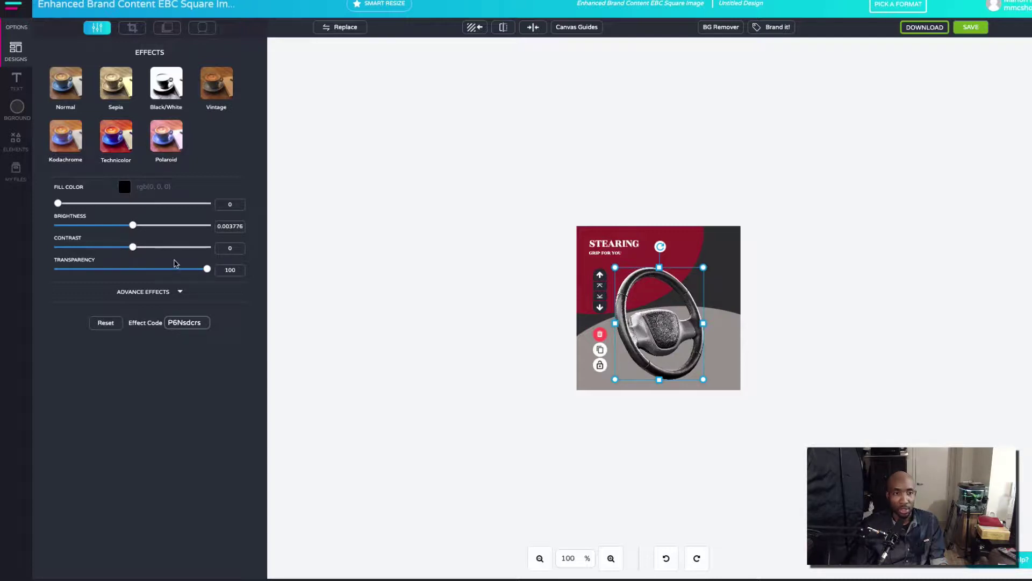
pyautogui.moveTo(209, 275)
pyautogui.mouseDown()
pyautogui.moveTo(131, 270)
pyautogui.moveTo(210, 262)
pyautogui.mouseUp()
# View the options of the red curved shape and browse the fonts available for the STEARING heading, leaving the font unchanged.
pyautogui.click(643, 237)
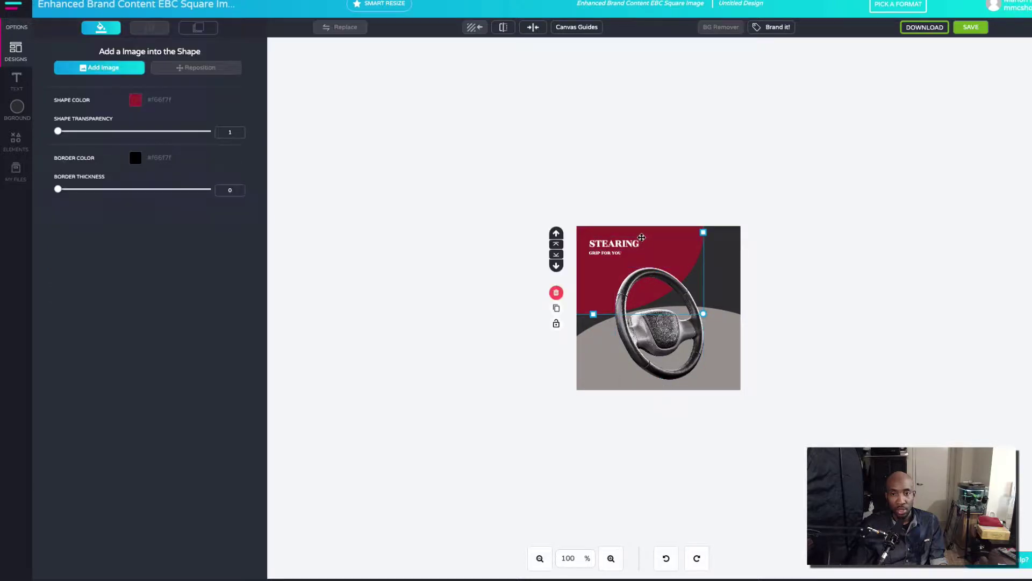
pyautogui.click(603, 243)
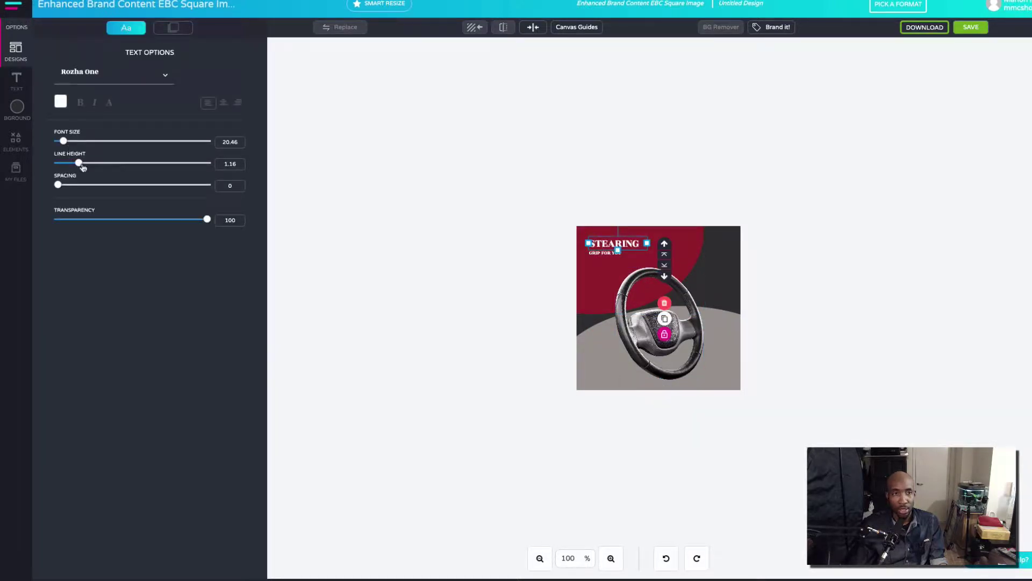
pyautogui.click(135, 88)
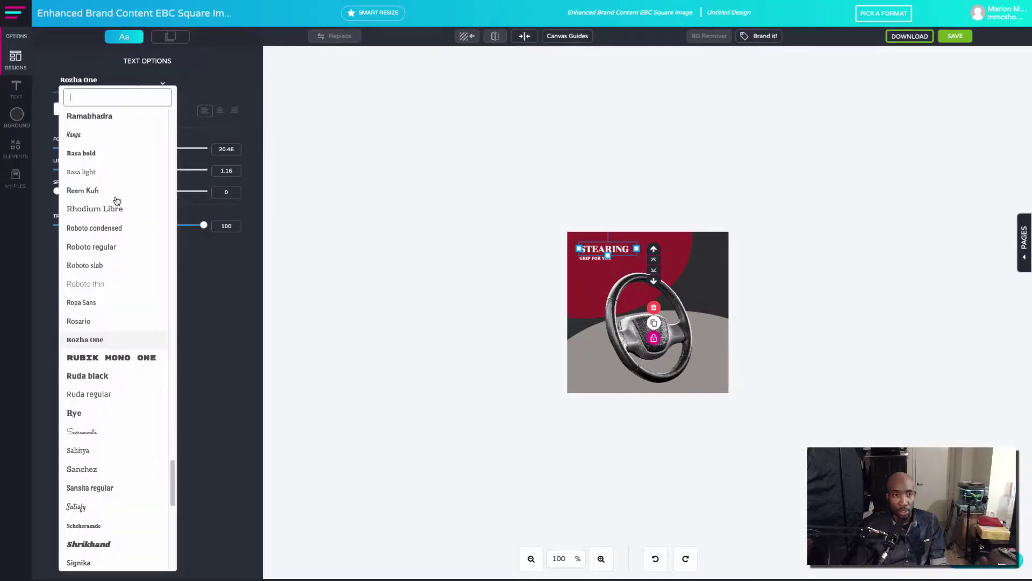
pyautogui.scroll(-10, 121, 223)
pyautogui.scroll(15, 120, 223)
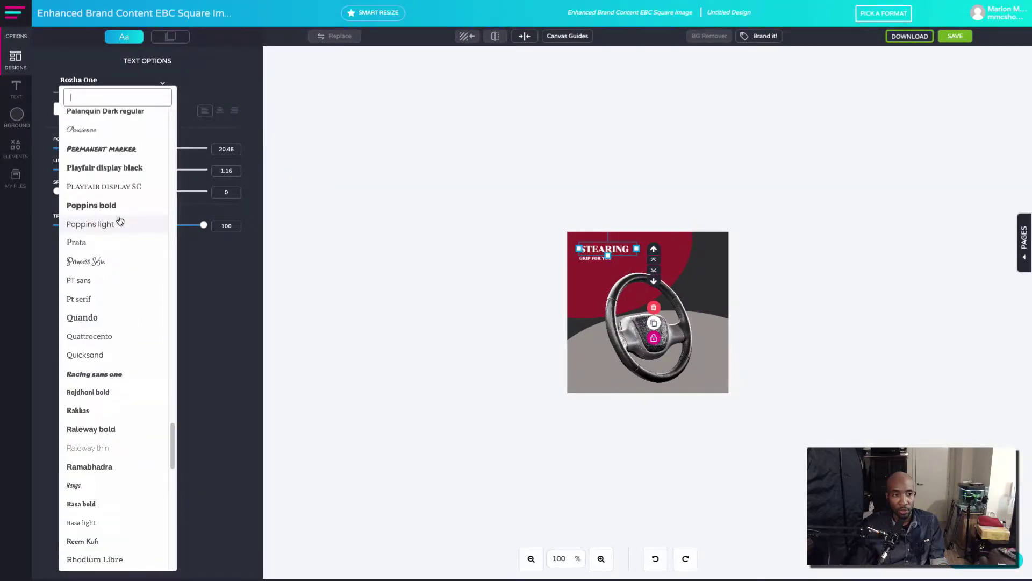
pyautogui.scroll(-10, 119, 218)
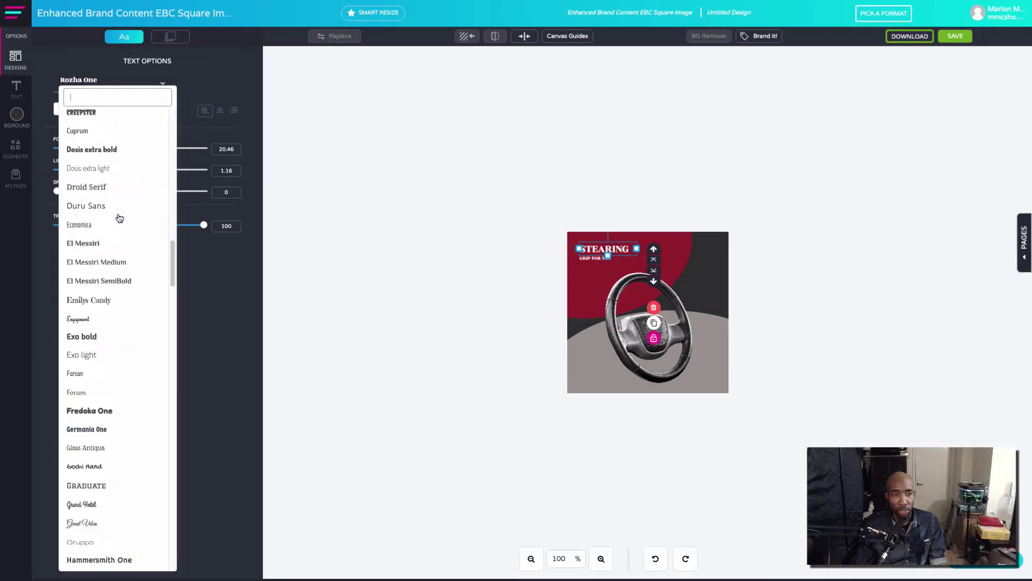
pyautogui.scroll(10, 120, 217)
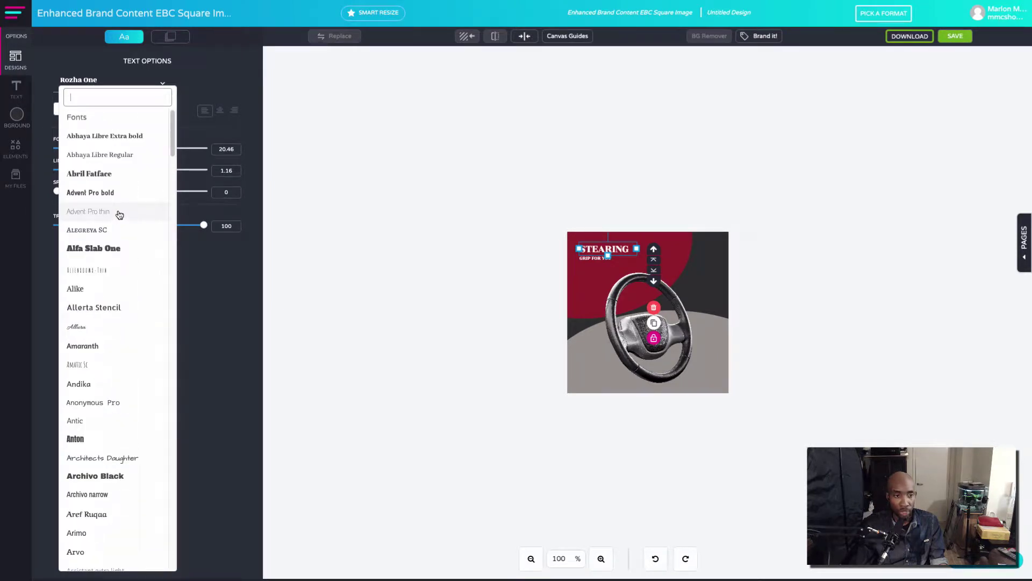
pyautogui.scroll(-20, 121, 221)
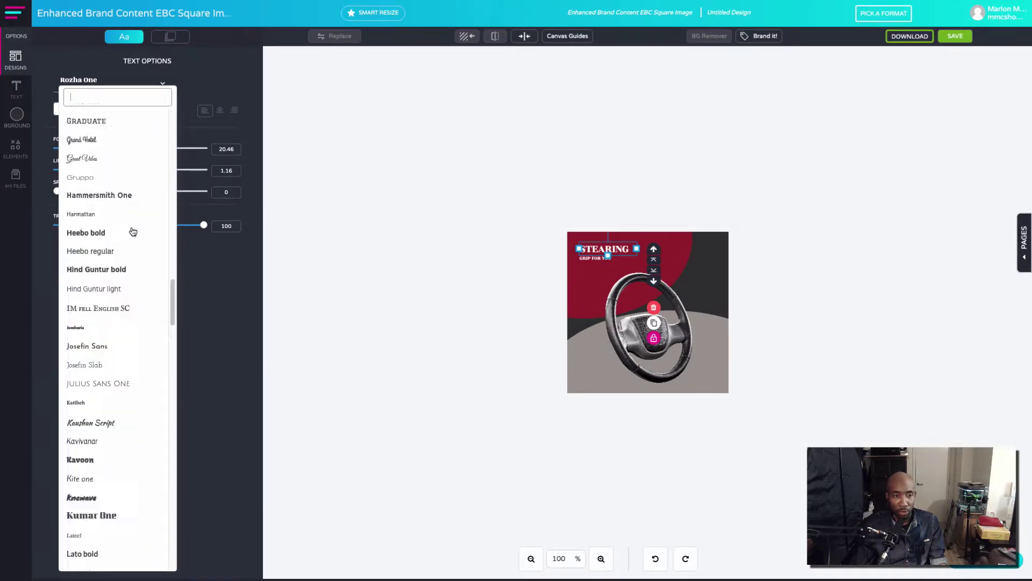
pyautogui.scroll(-15, 133, 232)
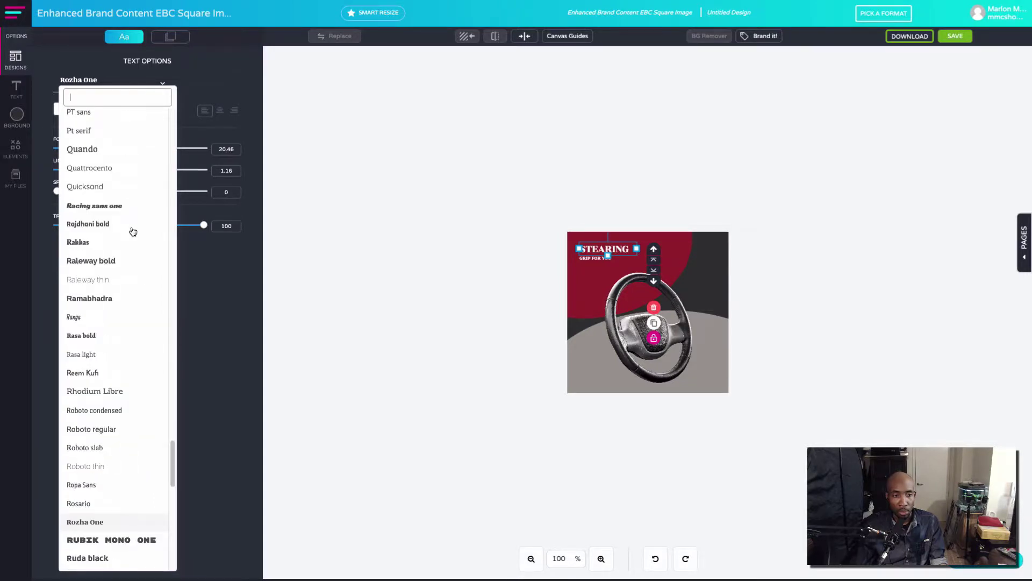
pyautogui.scroll(-10, 133, 231)
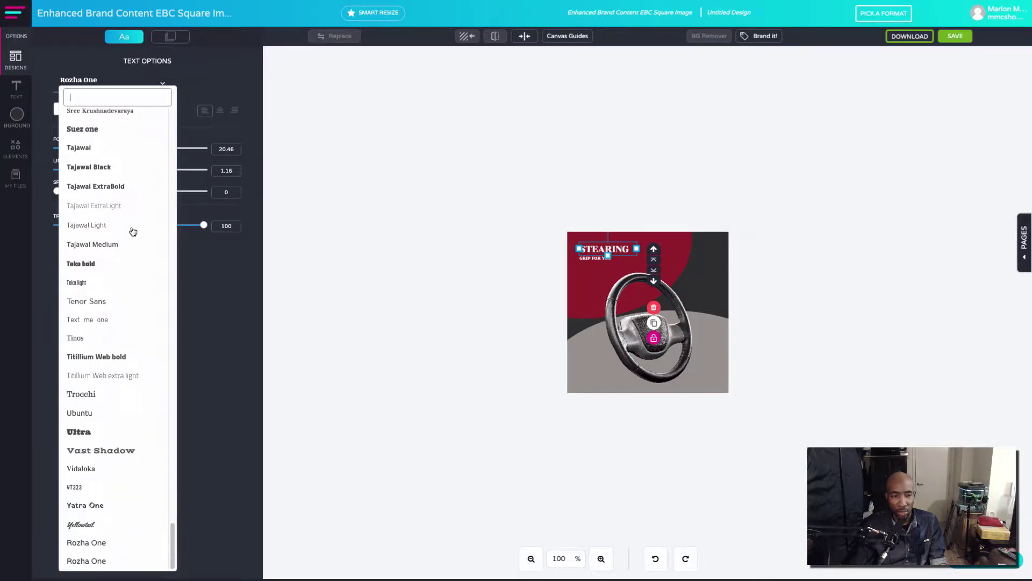
pyautogui.scroll(20, 132, 259)
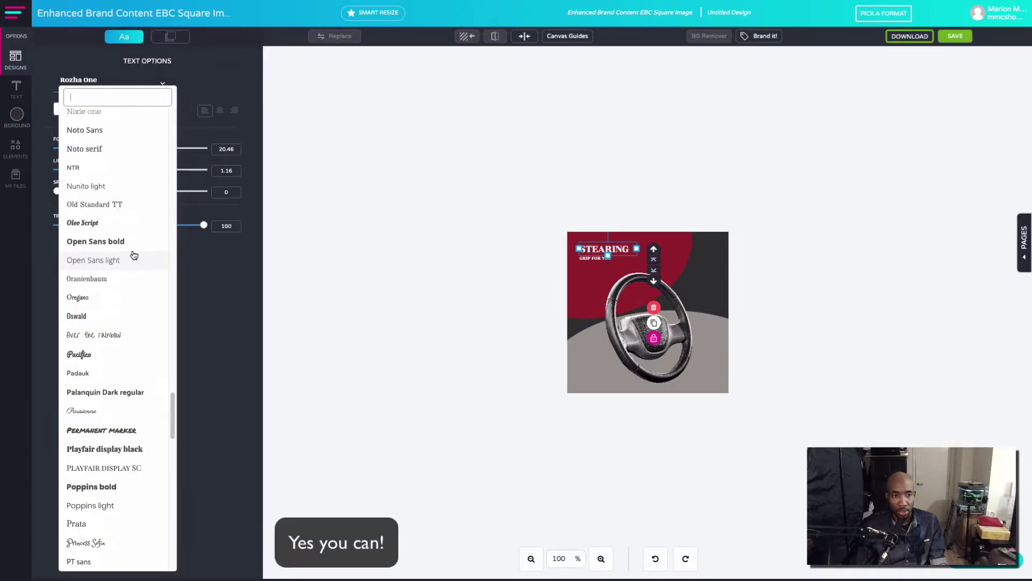
pyautogui.scroll(15, 134, 255)
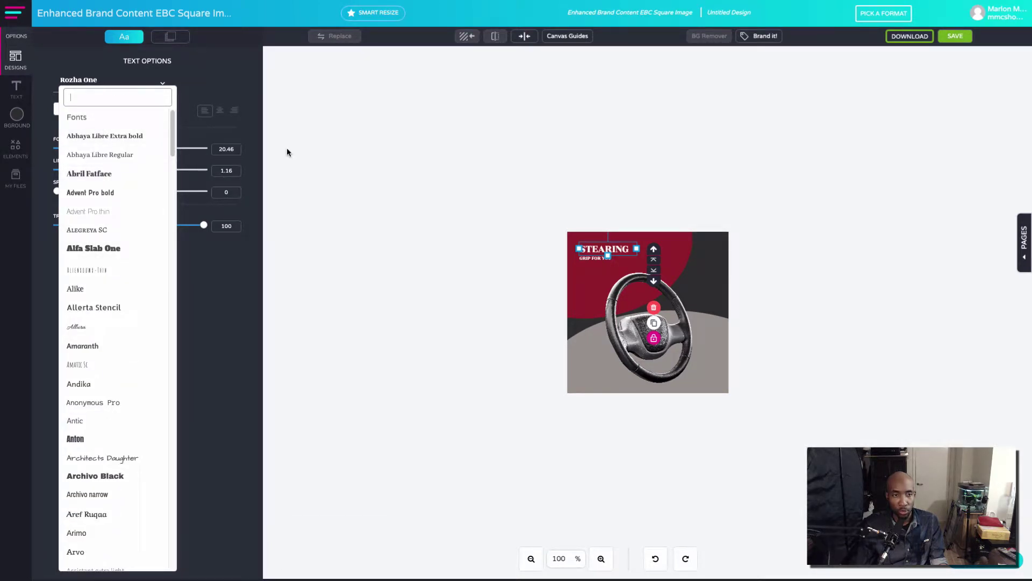
pyautogui.click(427, 263)
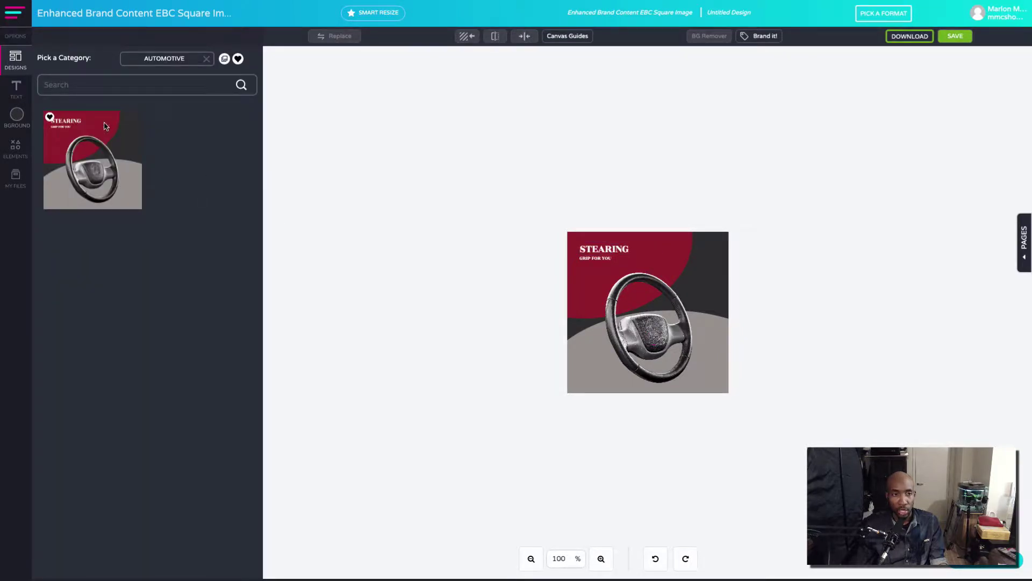
pyautogui.click(137, 131)
pyautogui.click(528, 343)
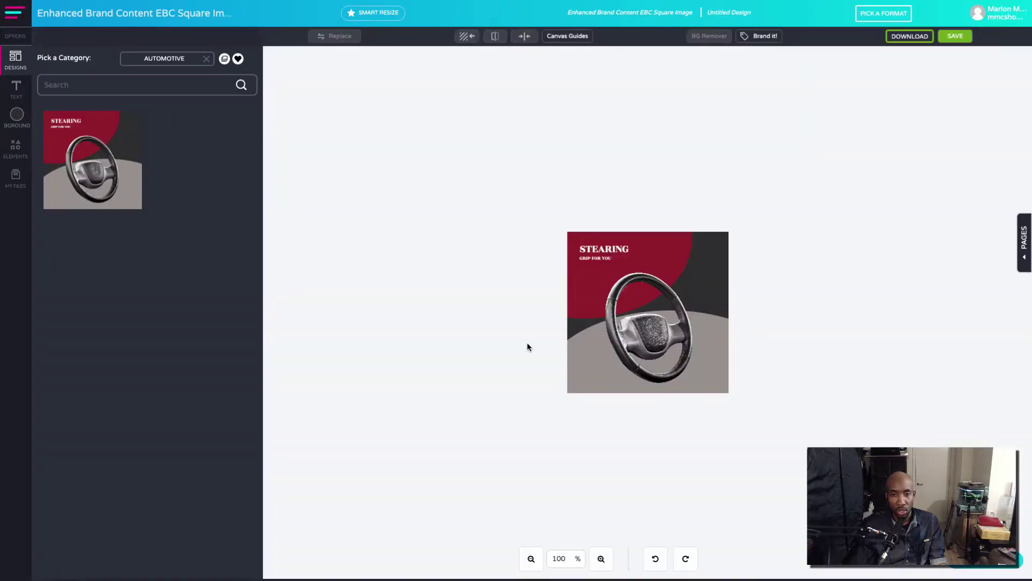
# Try light blue, purple and pink as the color of the red curved shape, and view the suggested shades and preset colors.
pyautogui.click(654, 245)
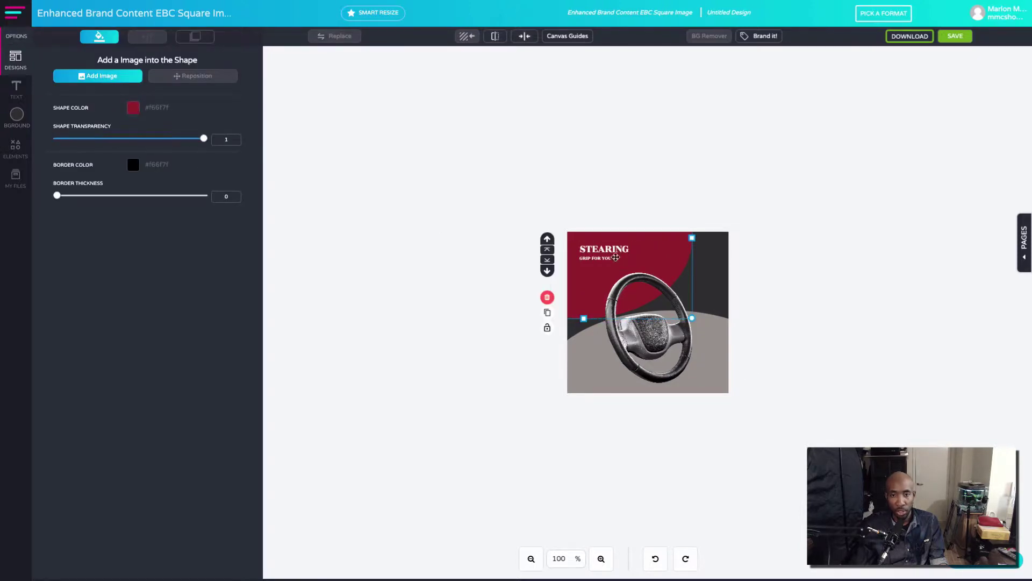
pyautogui.click(132, 108)
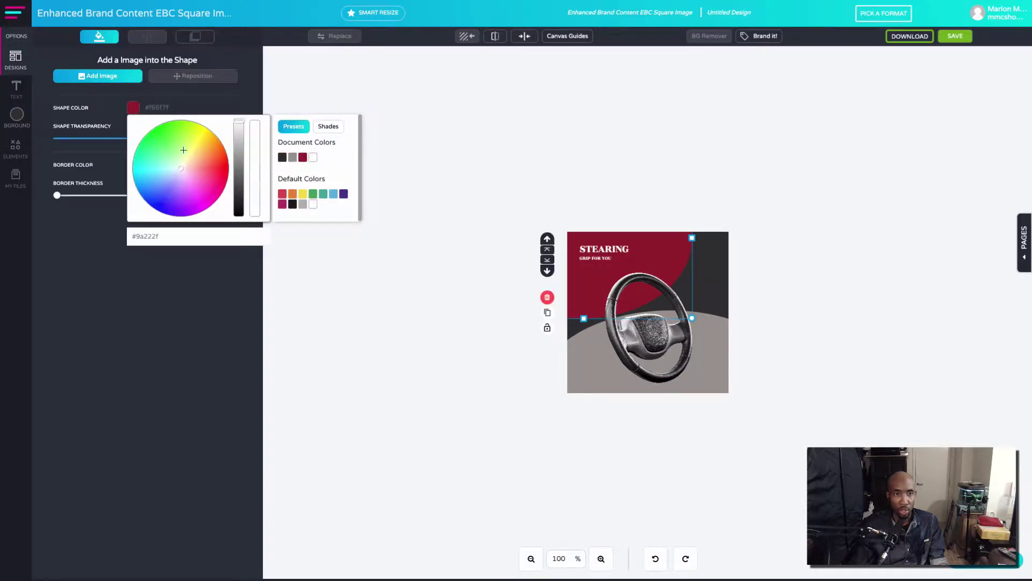
pyautogui.moveTo(184, 150); pyautogui.dragTo(156, 176)
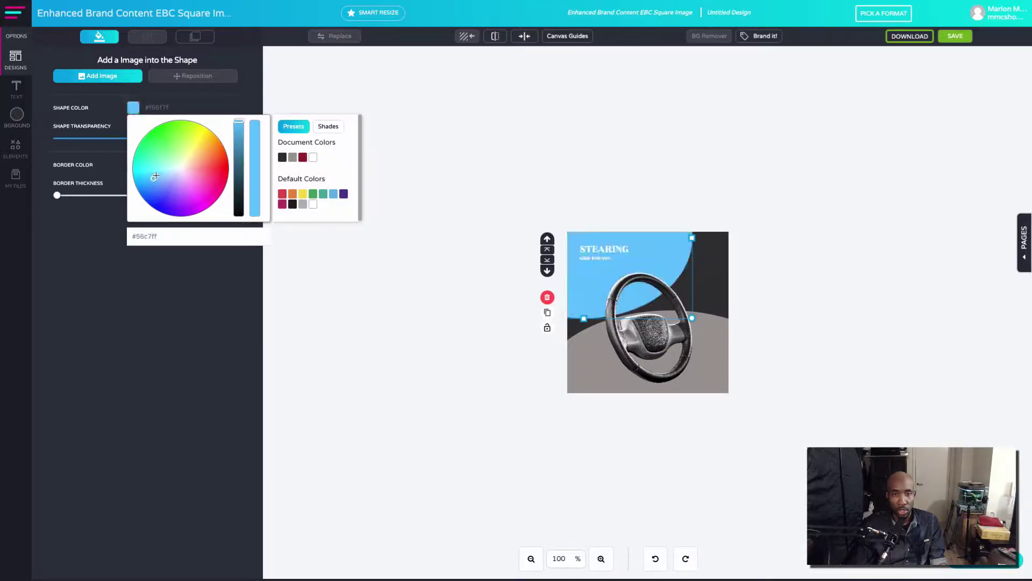
pyautogui.click(216, 175)
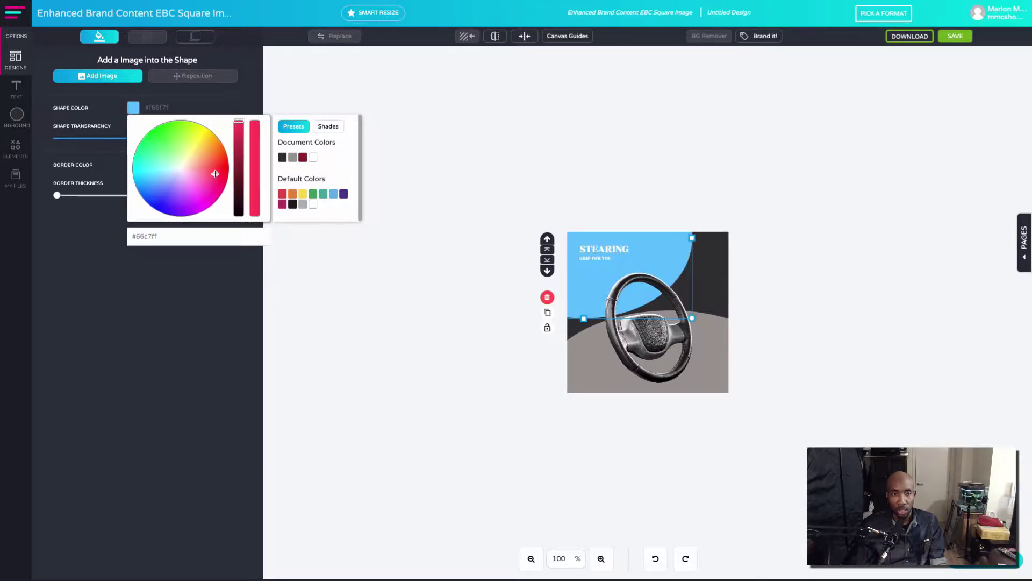
pyautogui.click(185, 207)
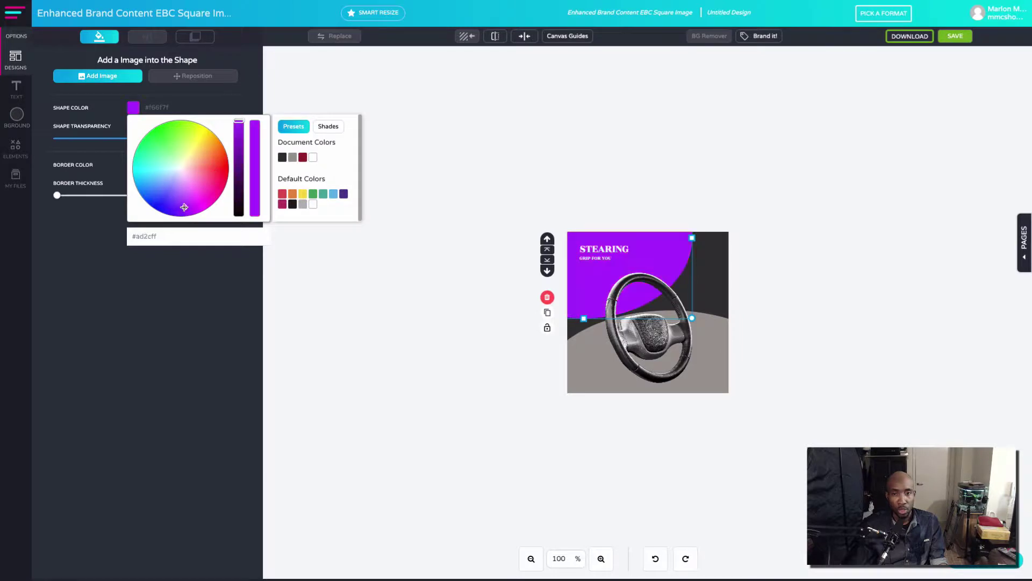
pyautogui.click(201, 178)
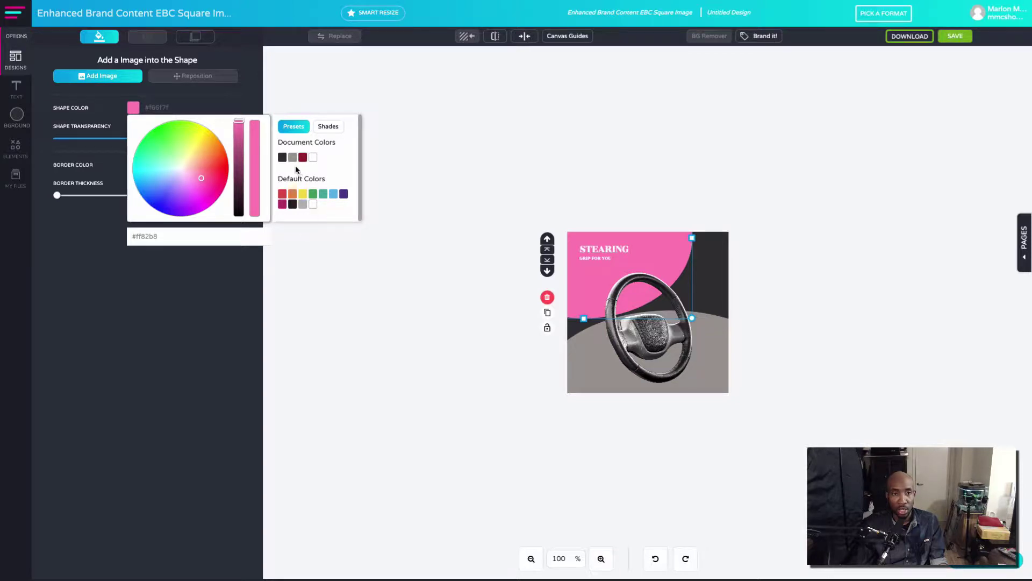
pyautogui.click(327, 130)
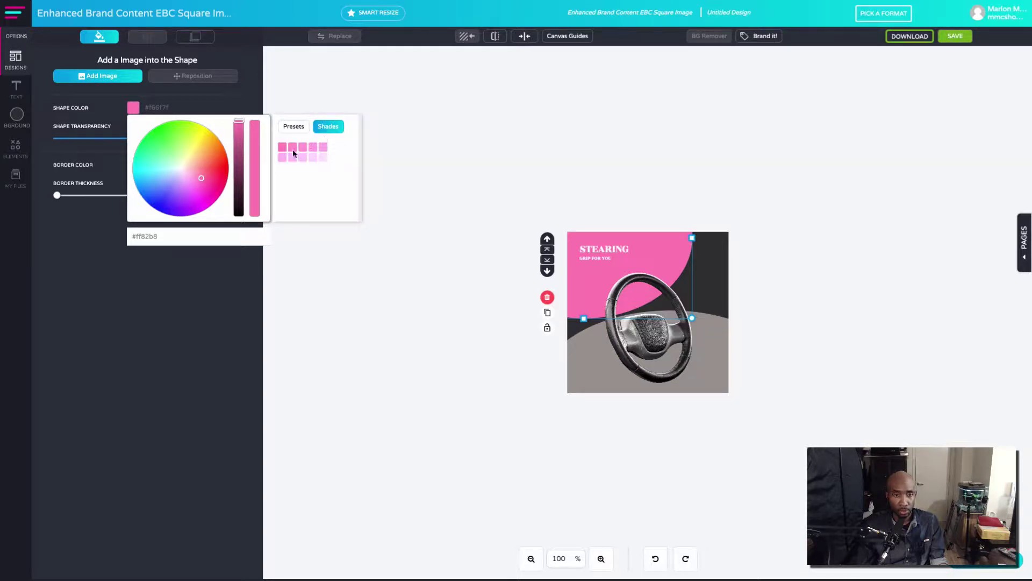
pyautogui.click(295, 132)
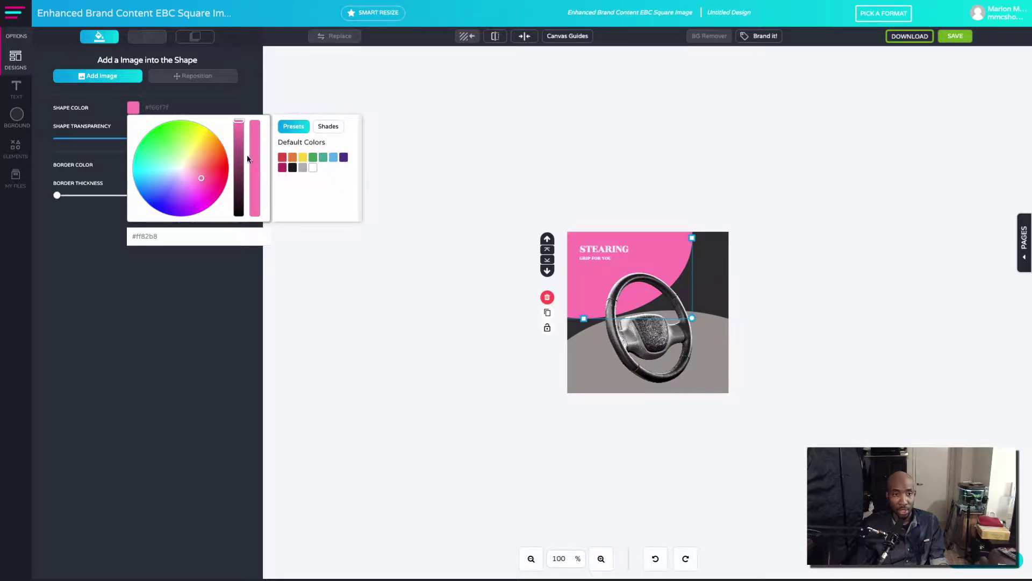
# Try pale green and deeper pink on the curved shape, set its color to yellow #f8ff78, and select the STEARING heading.
pyautogui.moveTo(180, 148)
pyautogui.mouseDown()
pyautogui.moveTo(170, 147)
pyautogui.moveTo(175, 157)
pyautogui.mouseUp()
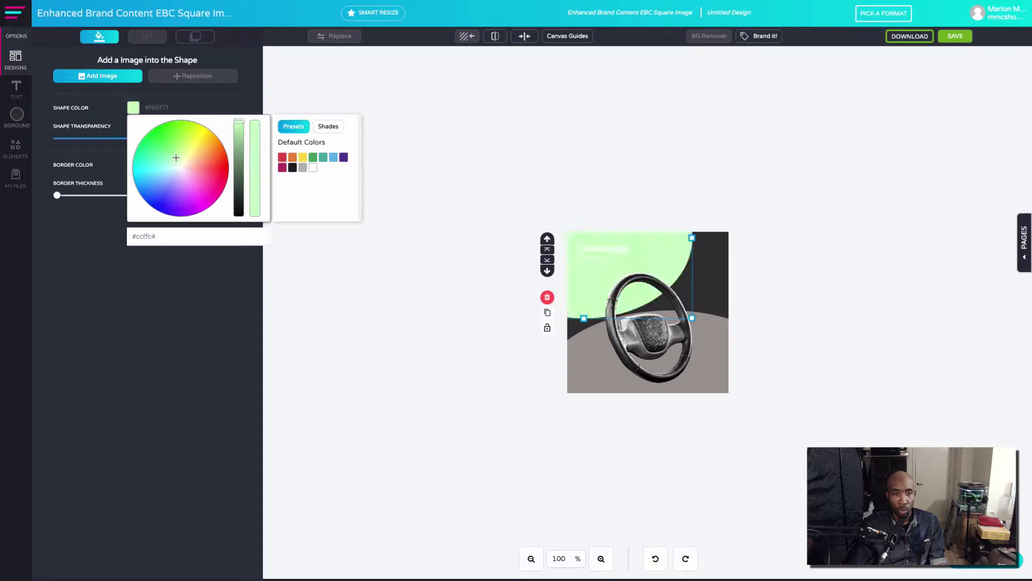
pyautogui.click(208, 176)
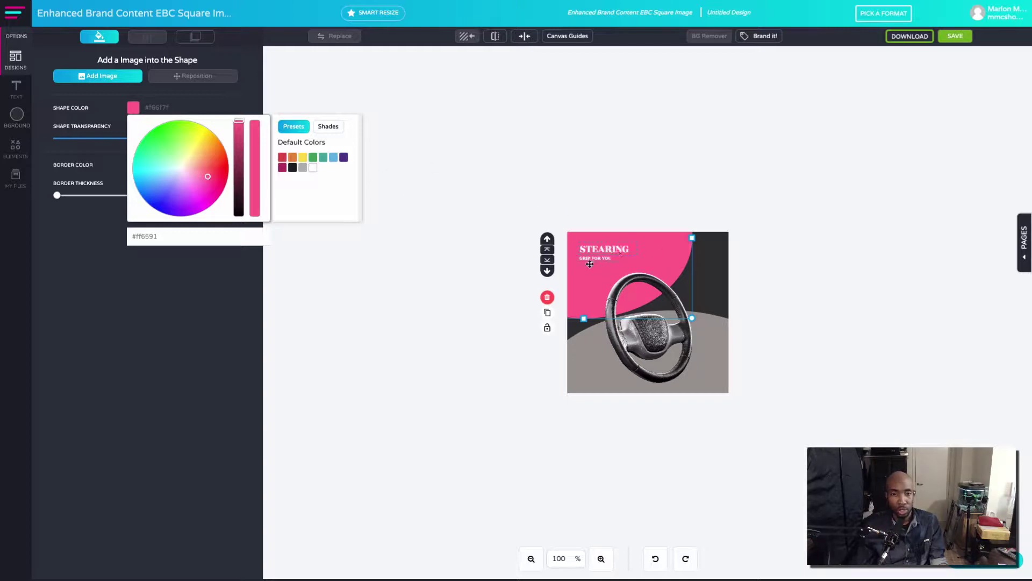
pyautogui.click(186, 158)
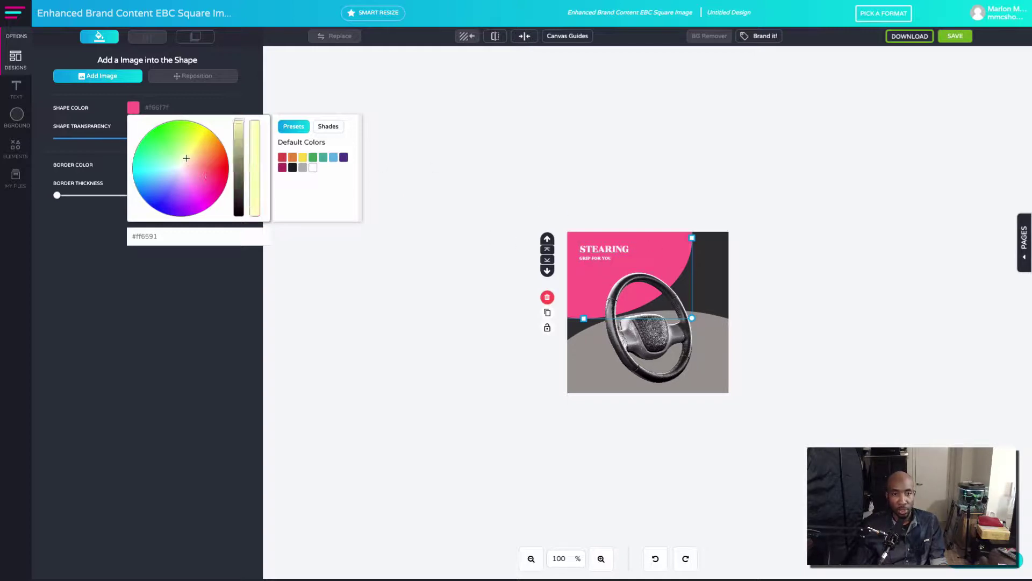
pyautogui.click(192, 146)
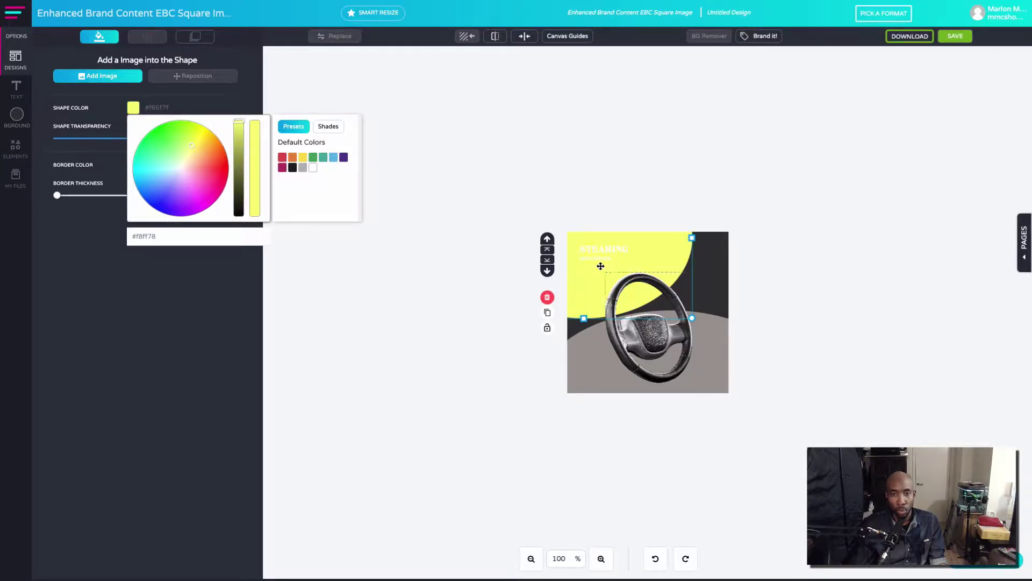
pyautogui.click(590, 247)
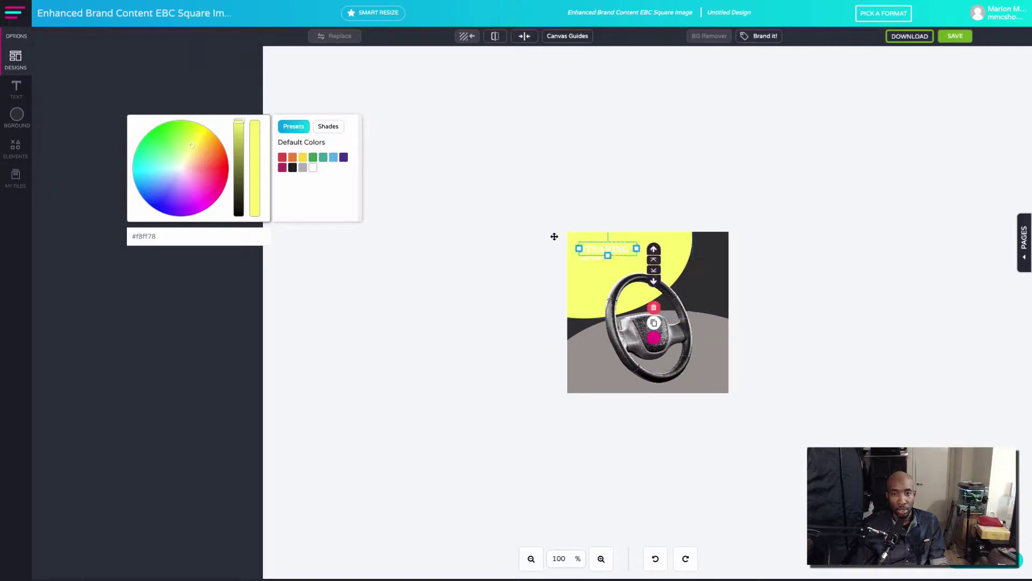
# Color the STEARING heading black #221f20 and the GRIP FOR YOU subheading near-black #220d18.
pyautogui.click(60, 109)
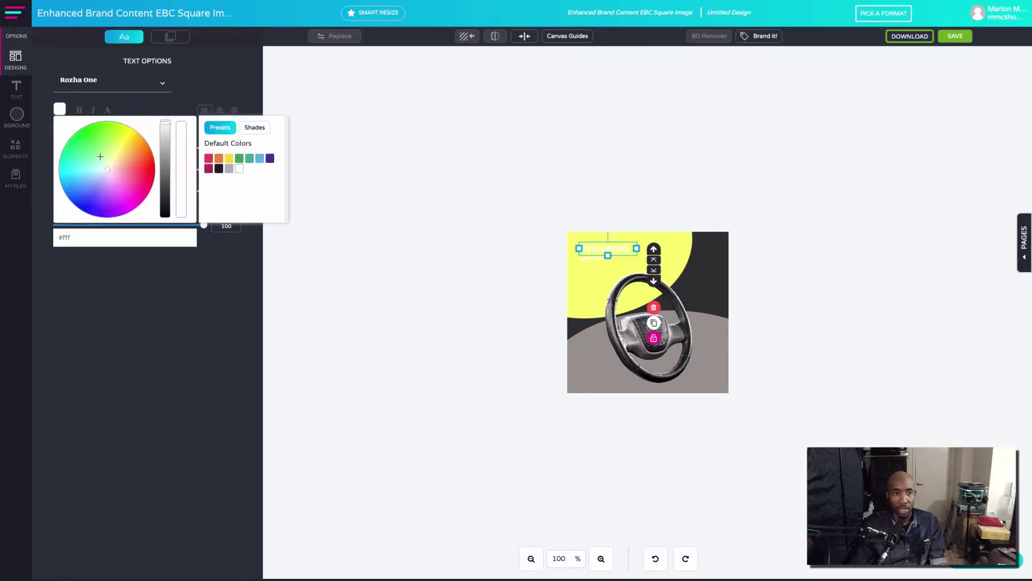
pyautogui.click(219, 205)
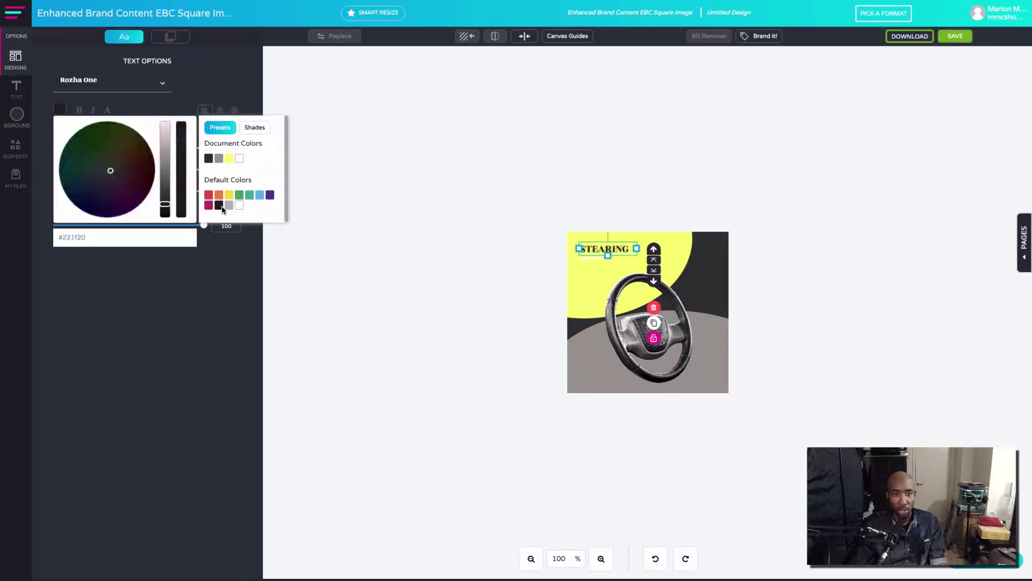
pyautogui.click(597, 264)
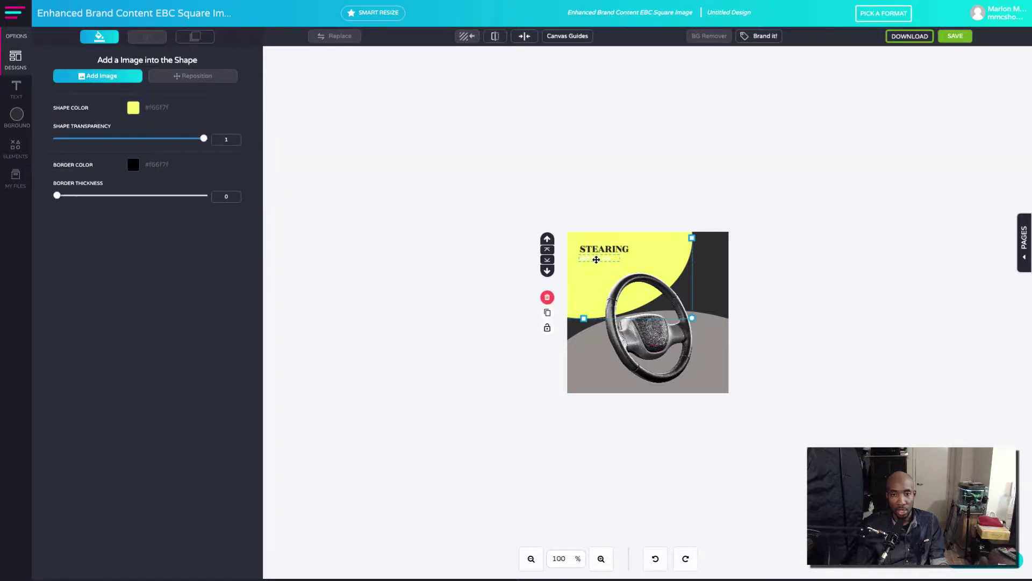
pyautogui.click(594, 259)
pyautogui.click(60, 109)
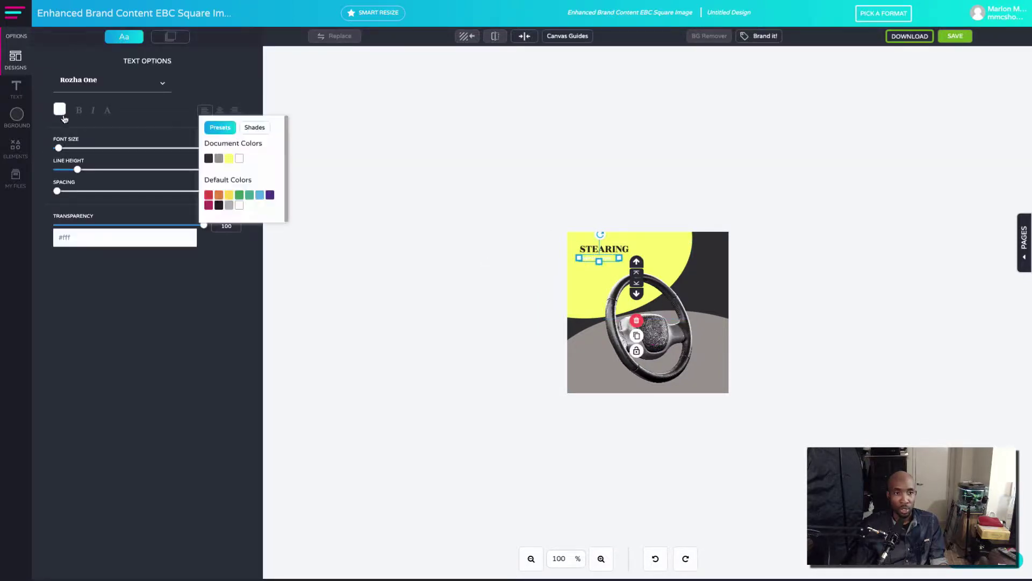
pyautogui.click(142, 161)
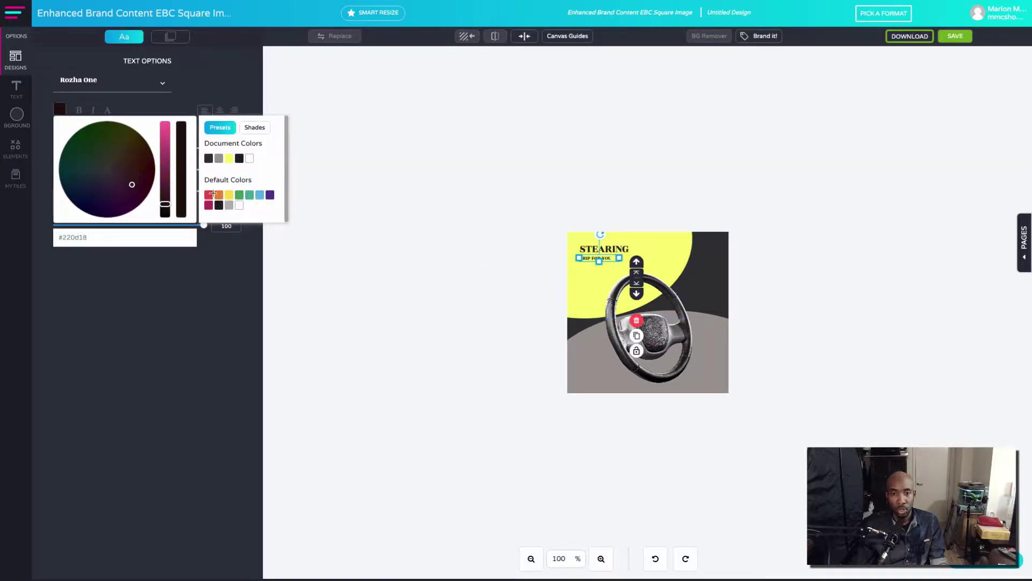
pyautogui.click(399, 180)
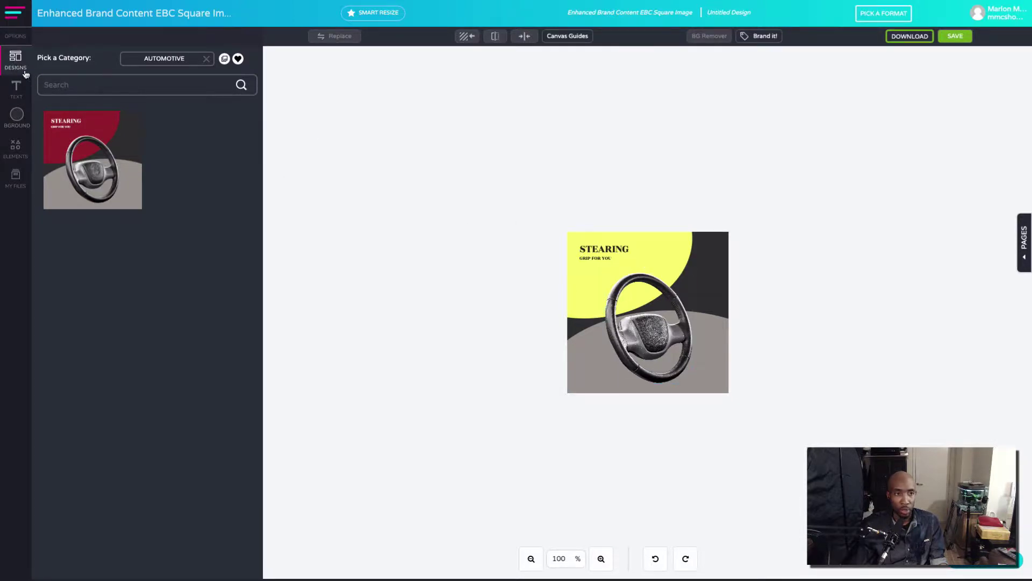
# Leave the design without saving, return to the dashboard and open the recent Content Dilemma project.
pyautogui.click(15, 15)
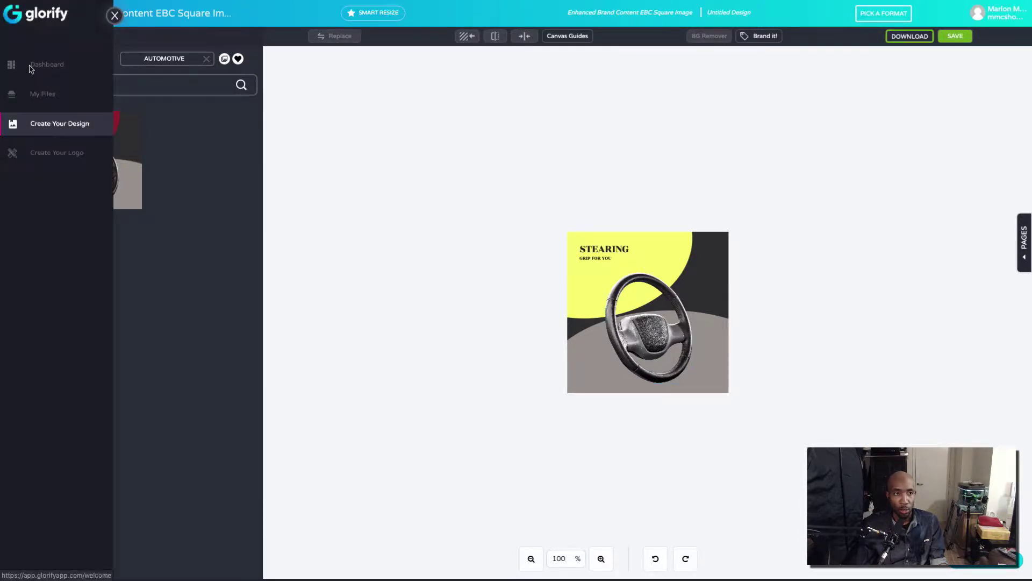
pyautogui.click(41, 70)
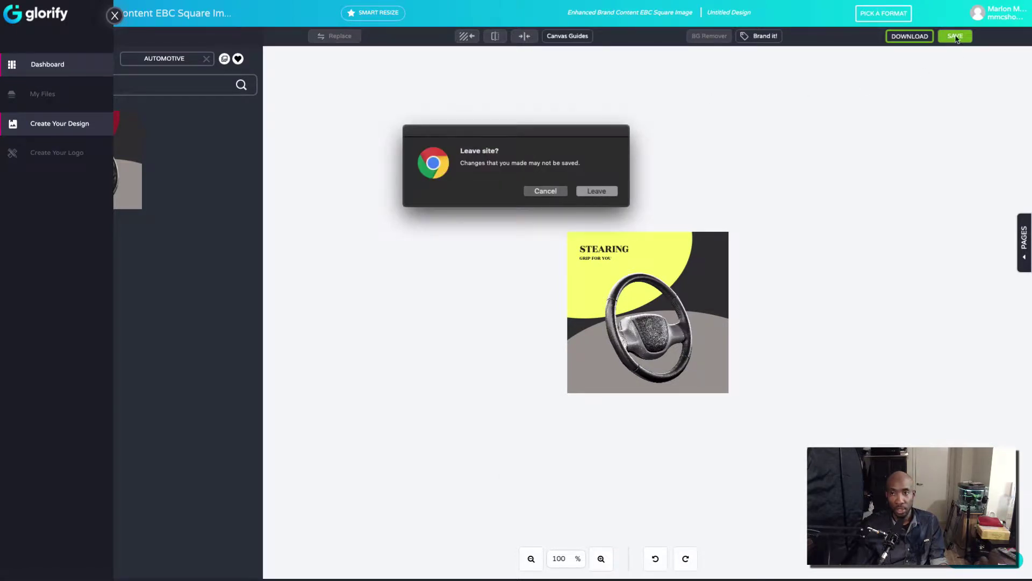
pyautogui.click(604, 194)
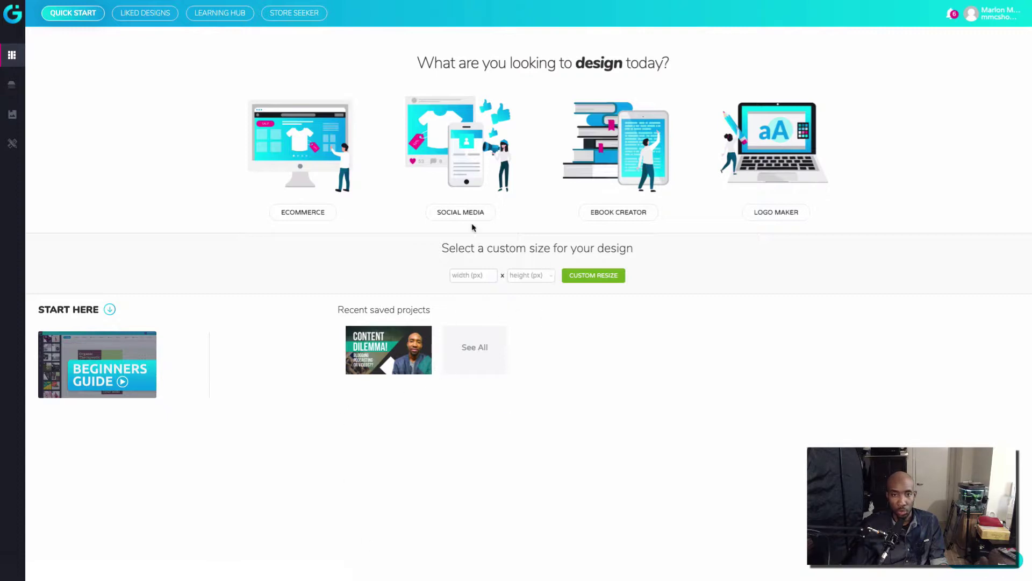
pyautogui.click(393, 352)
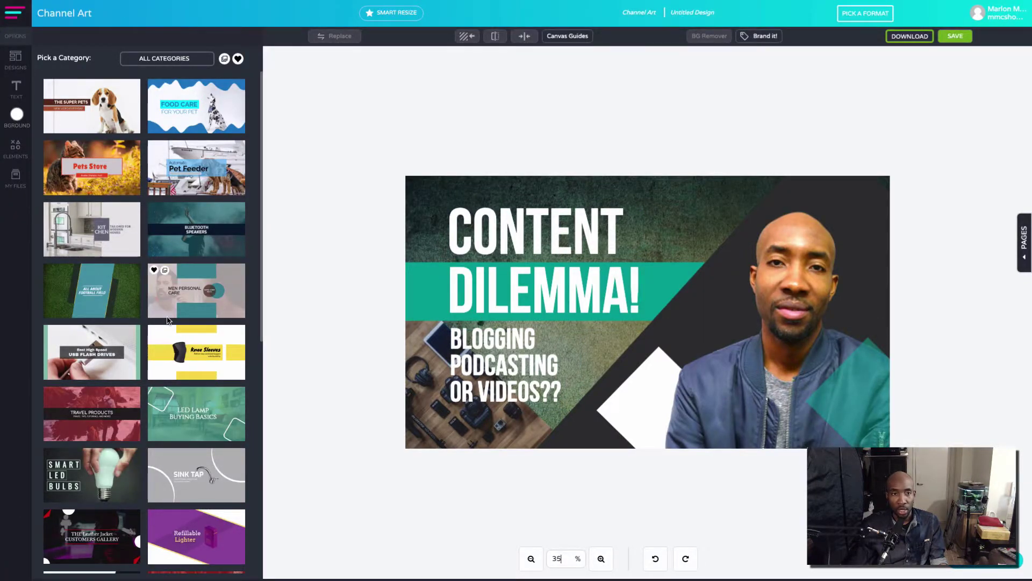
# Browse the Channel Art templates across all categories, examining the variety of layouts on offer.
pyautogui.scroll(-15, 168, 321)
pyautogui.scroll(-10, 168, 321)
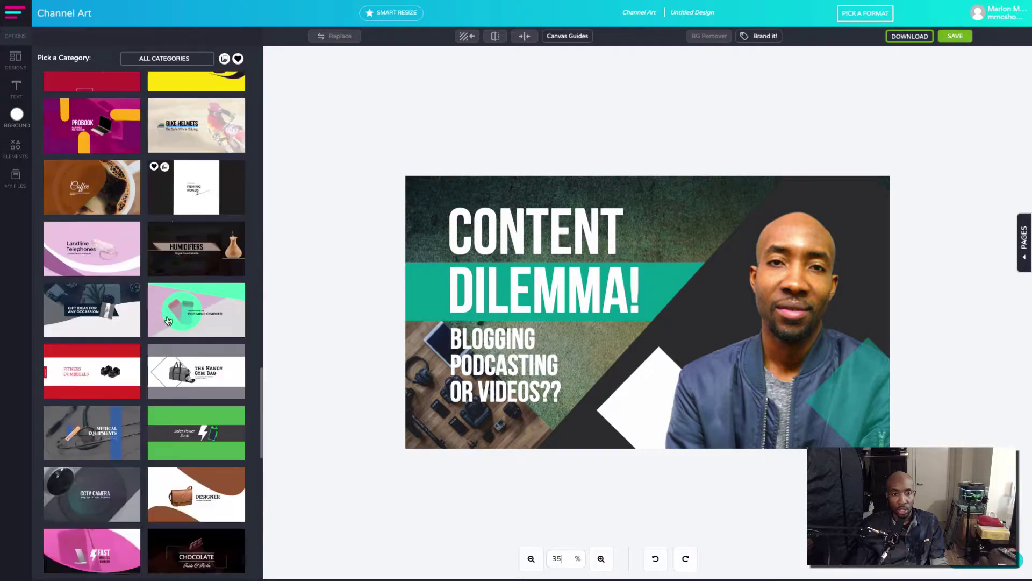
pyautogui.scroll(-5, 167, 315)
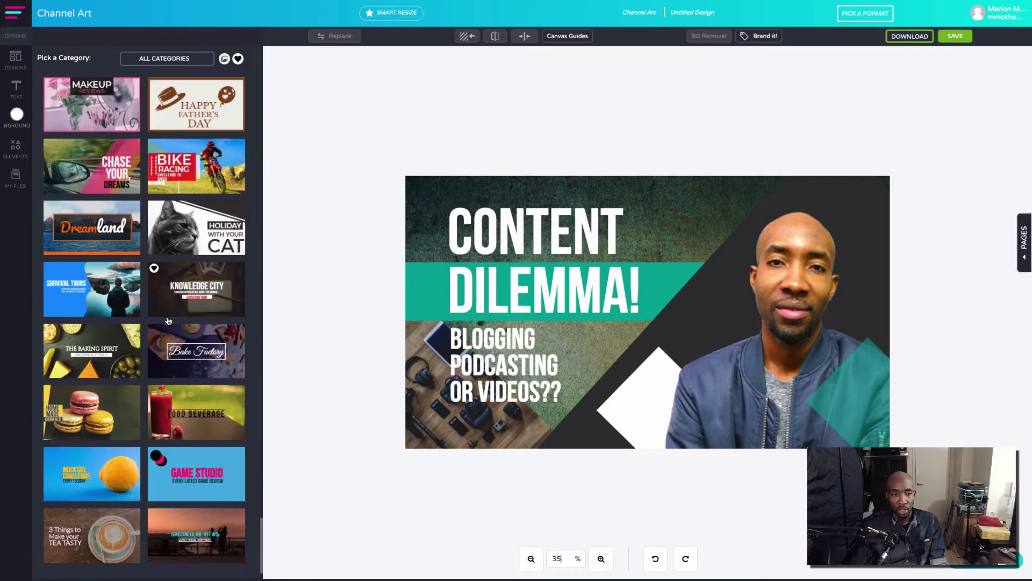
pyautogui.scroll(-10, 168, 320)
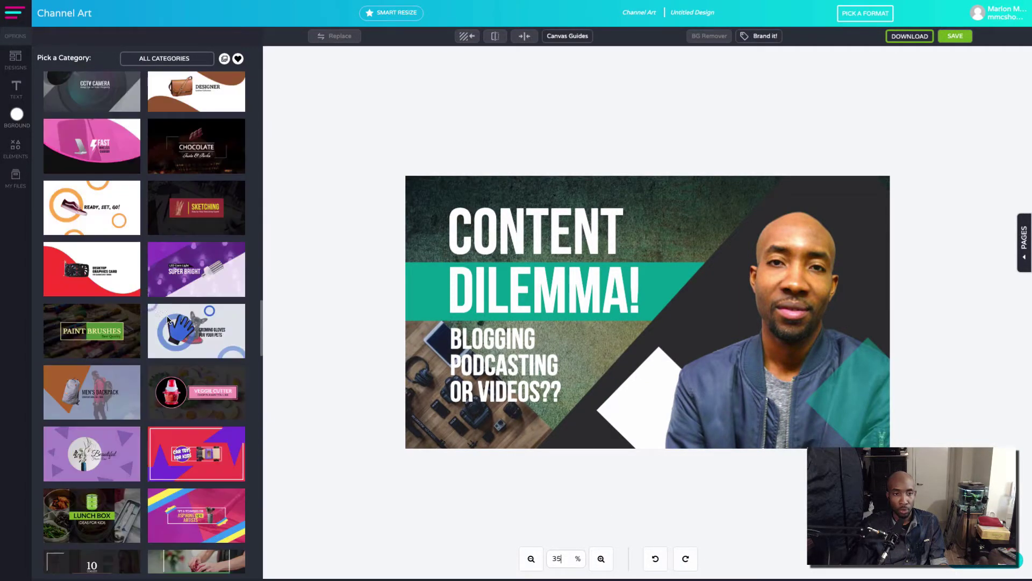
pyautogui.scroll(3, 167, 320)
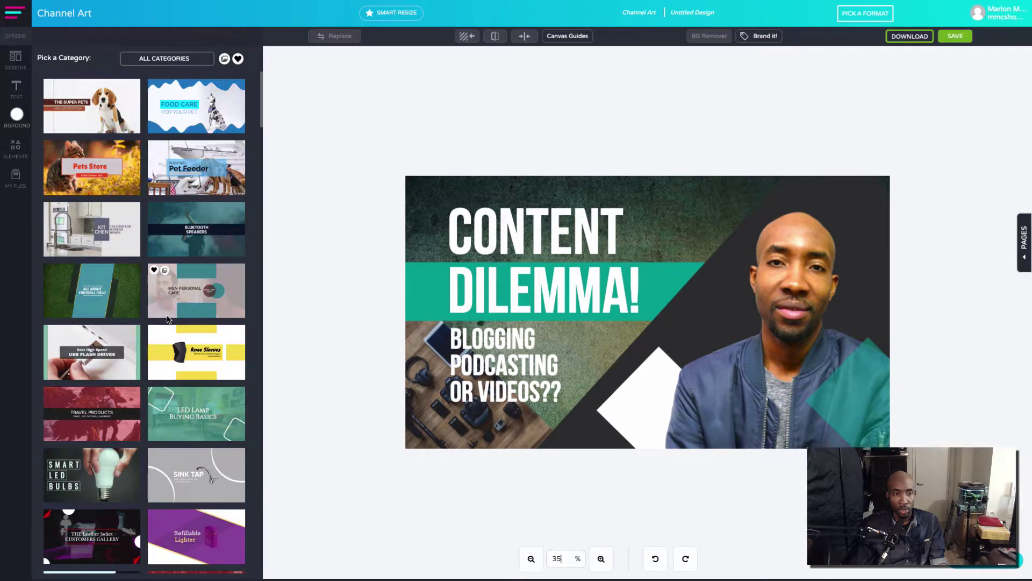
pyautogui.scroll(-3, 167, 319)
pyautogui.scroll(3, 167, 319)
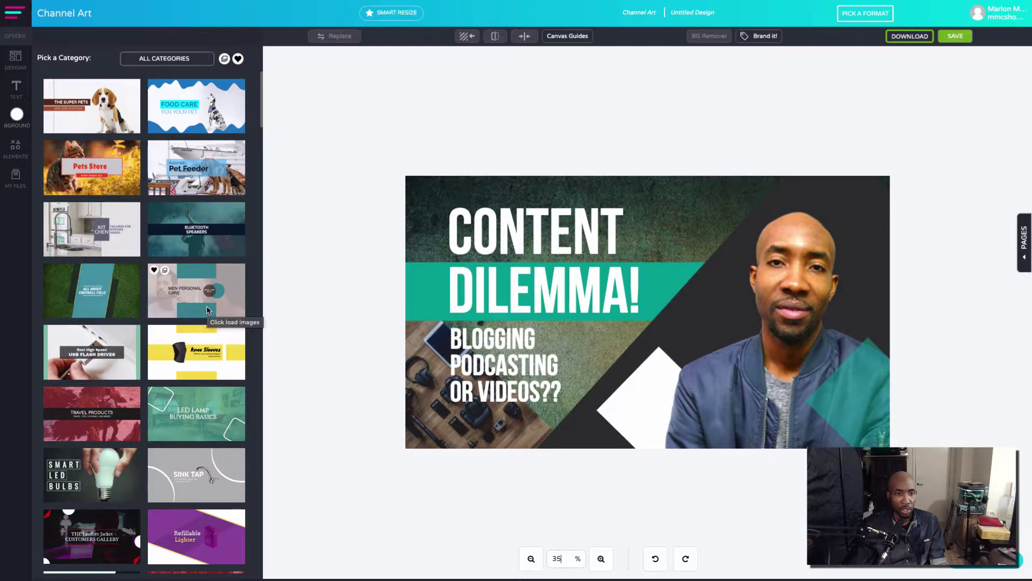
pyautogui.scroll(-5, 175, 235)
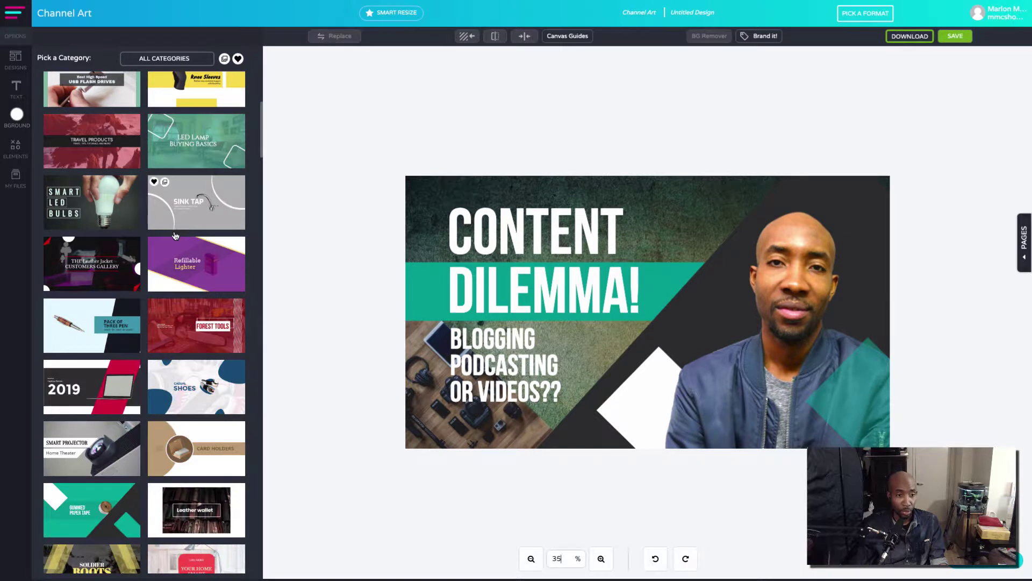
pyautogui.scroll(-2, 175, 235)
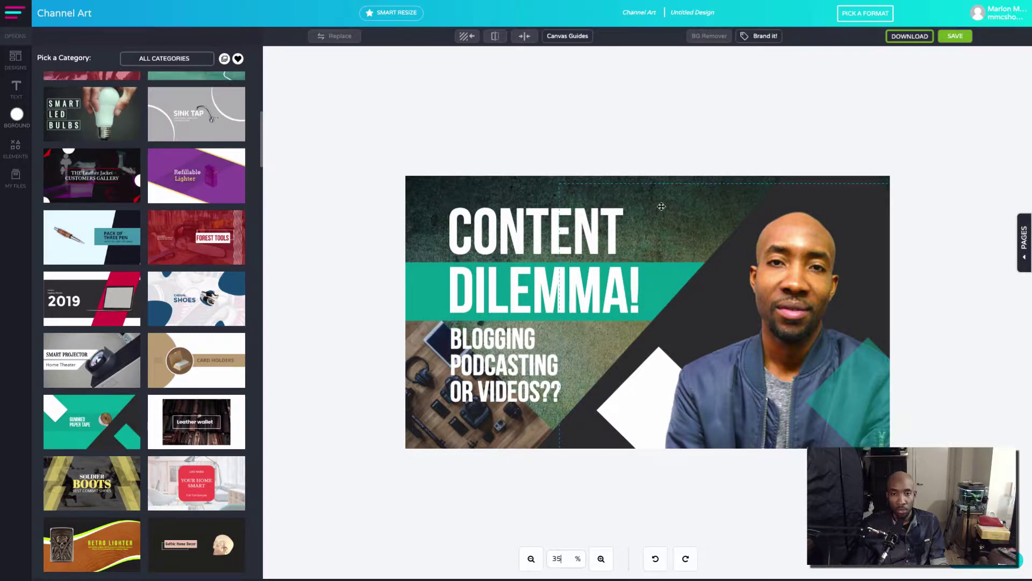
# View the effects and crop options of the portrait photo and open it in the background remover.
pyautogui.click(796, 275)
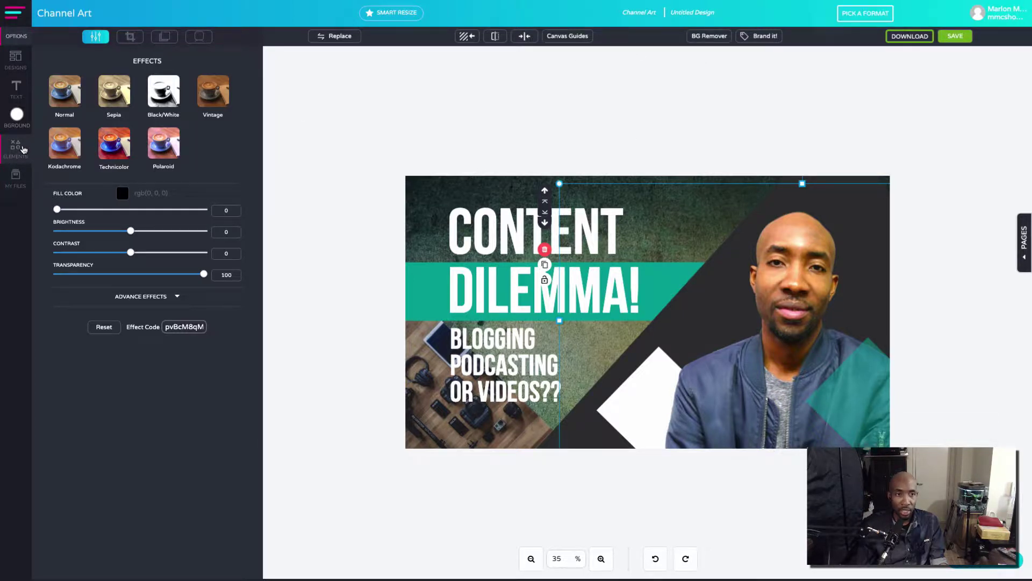
pyautogui.doubleClick(783, 279)
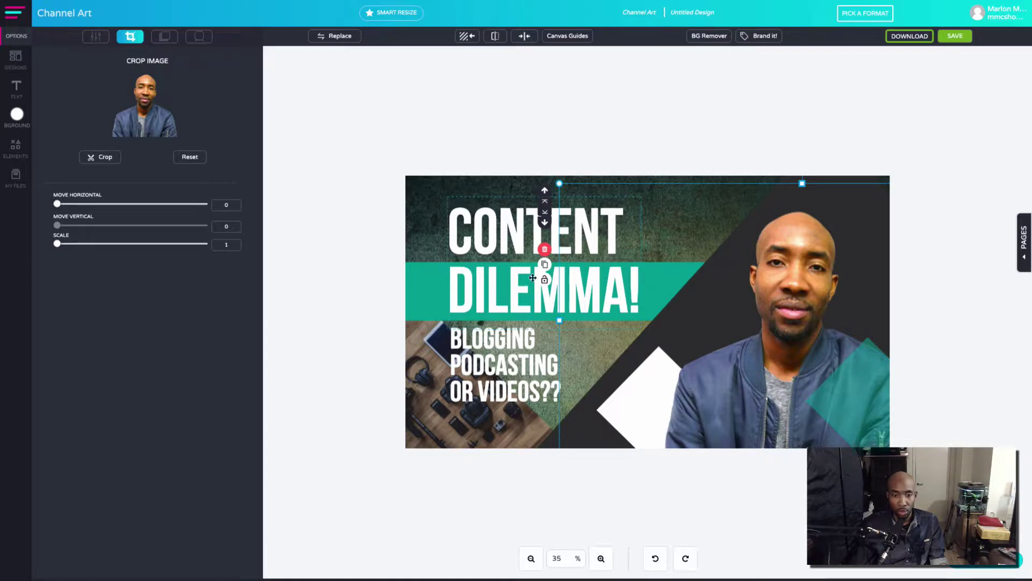
pyautogui.click(705, 37)
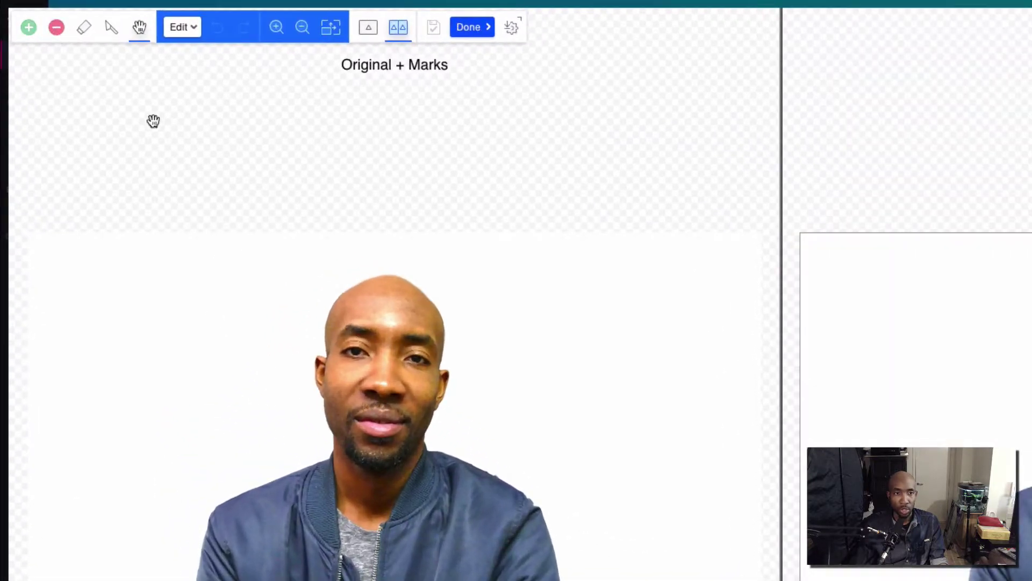
# Try marking the jacket for removal and the face to keep in the background remover, and close it without applying the result.
pyautogui.click(85, 29)
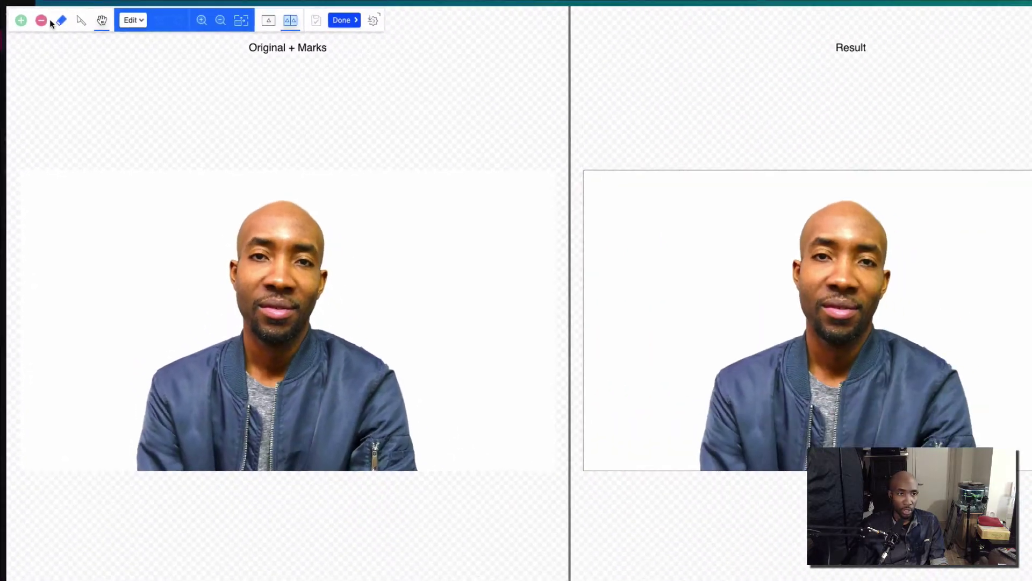
pyautogui.click(42, 20)
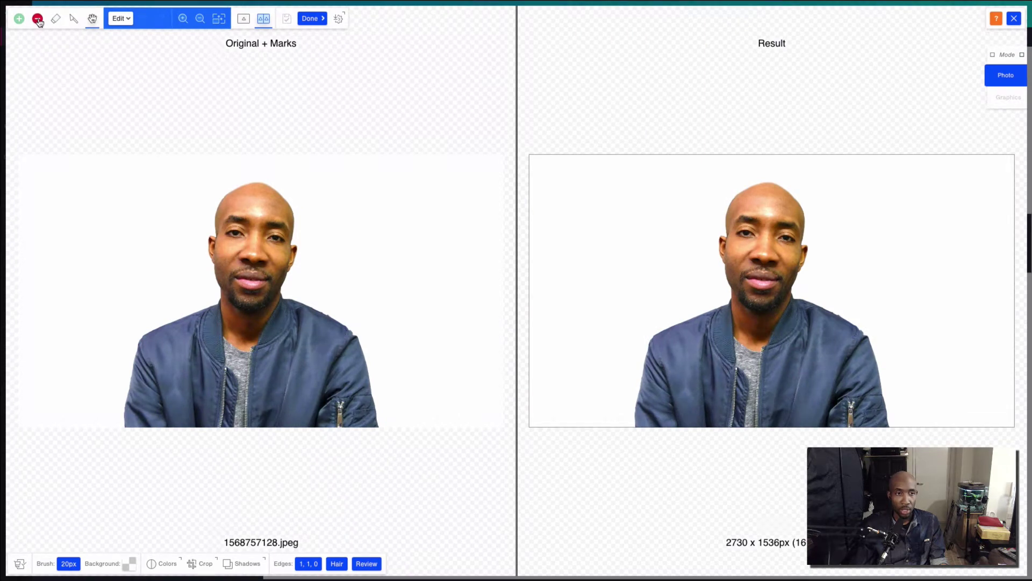
pyautogui.click(38, 19)
pyautogui.moveTo(169, 341); pyautogui.dragTo(147, 402)
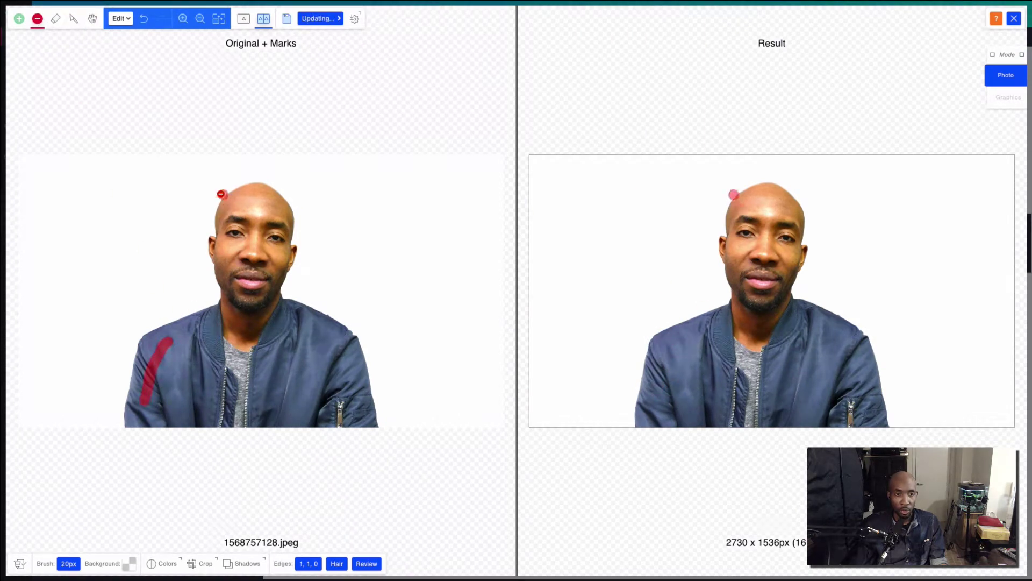
pyautogui.click(19, 19)
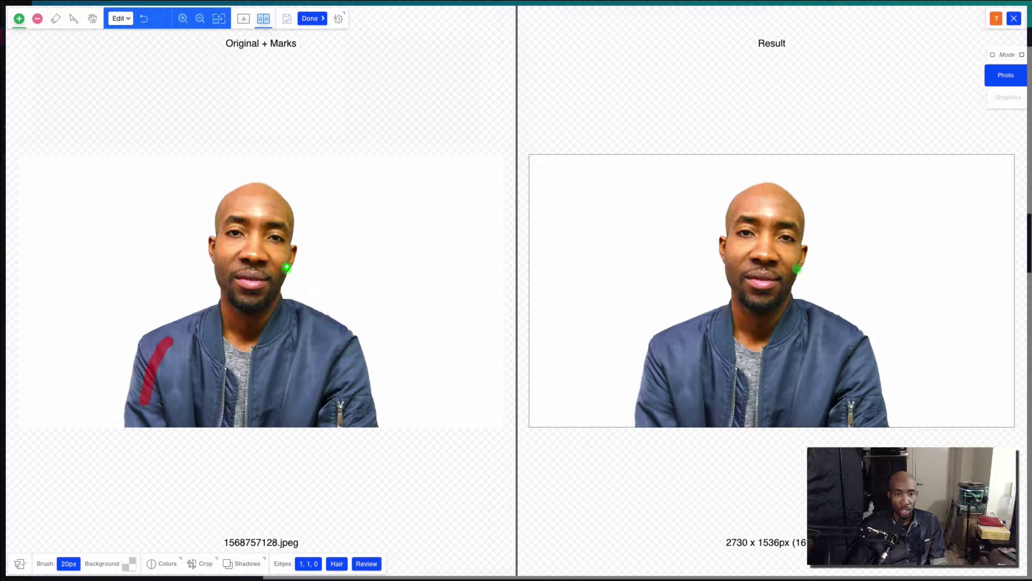
pyautogui.moveTo(276, 235); pyautogui.dragTo(269, 295)
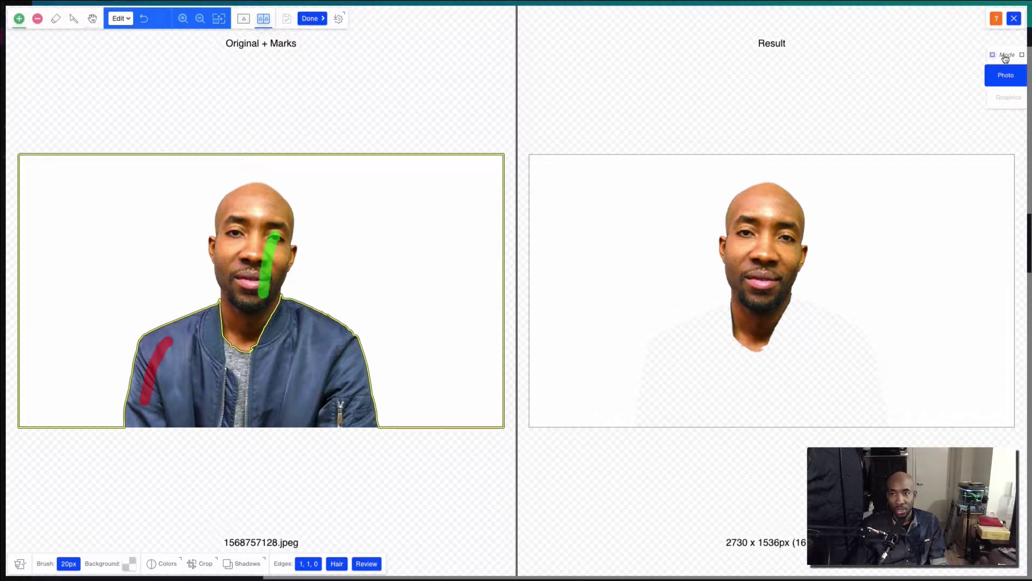
pyautogui.click(1016, 20)
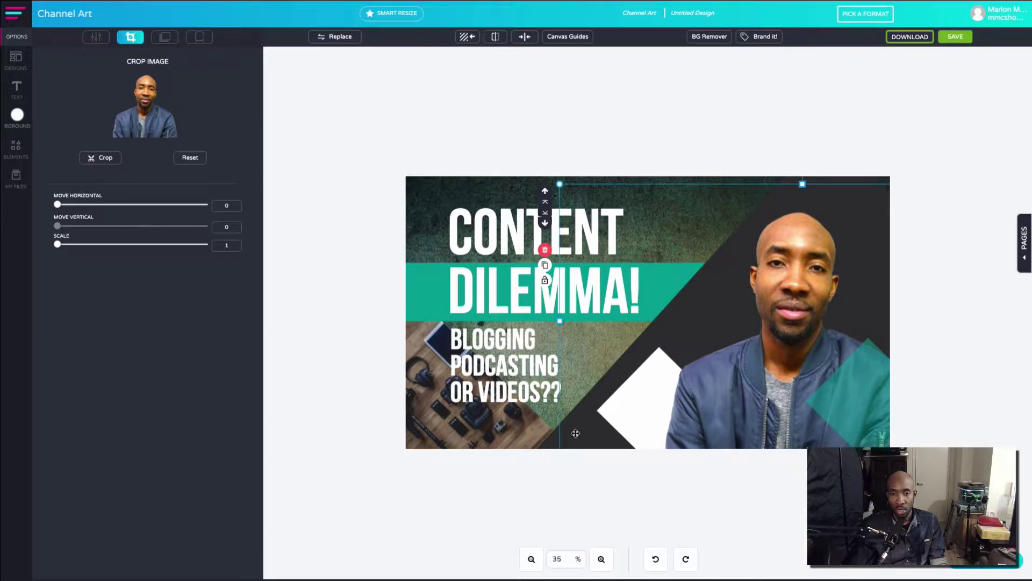
# Try blue #5b5eff and green #59ff7a on the dark diagonal shape behind the portrait, and set its color to light pink #ffe1e4.
pyautogui.click(555, 439)
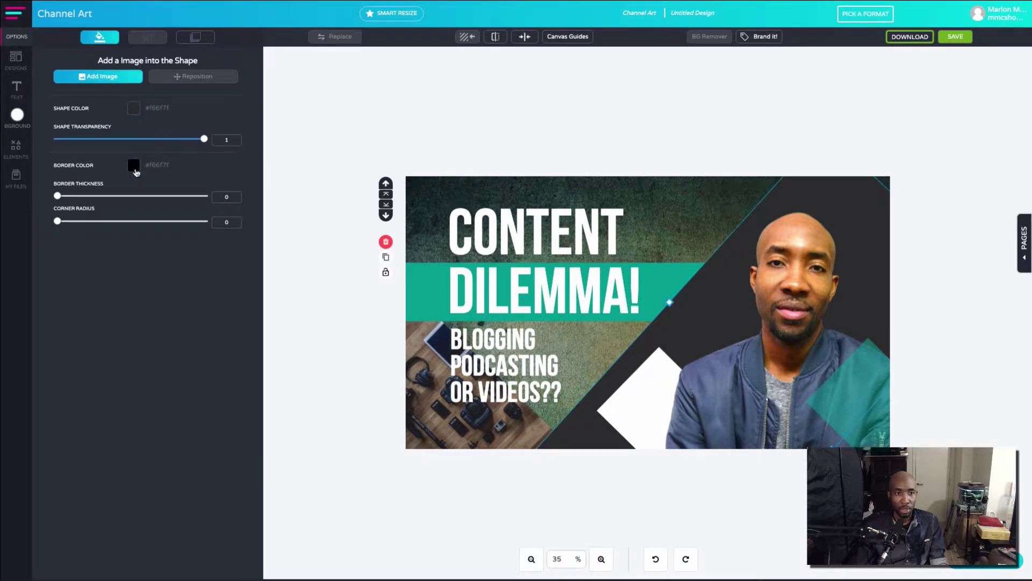
pyautogui.click(134, 114)
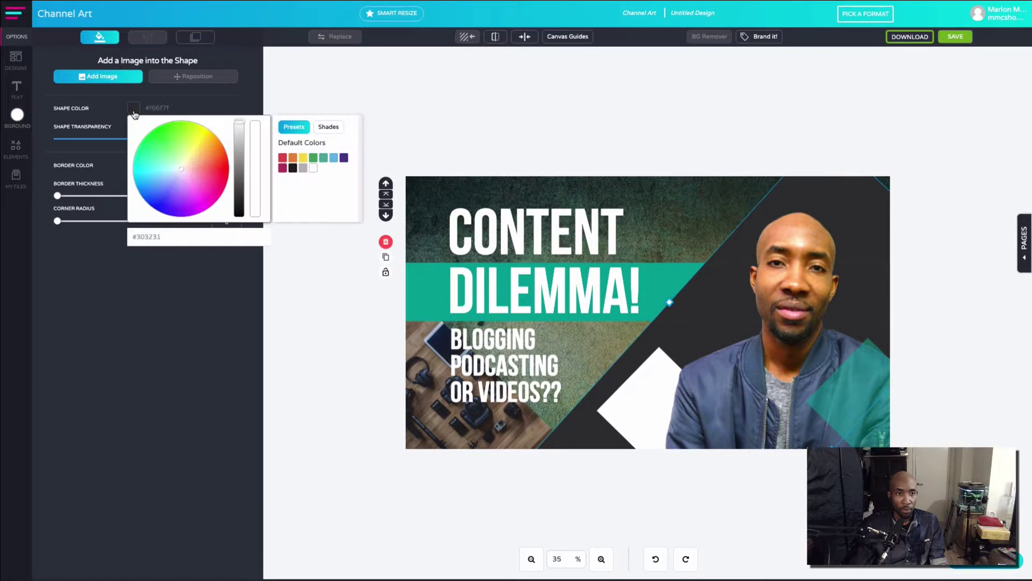
pyautogui.click(165, 195)
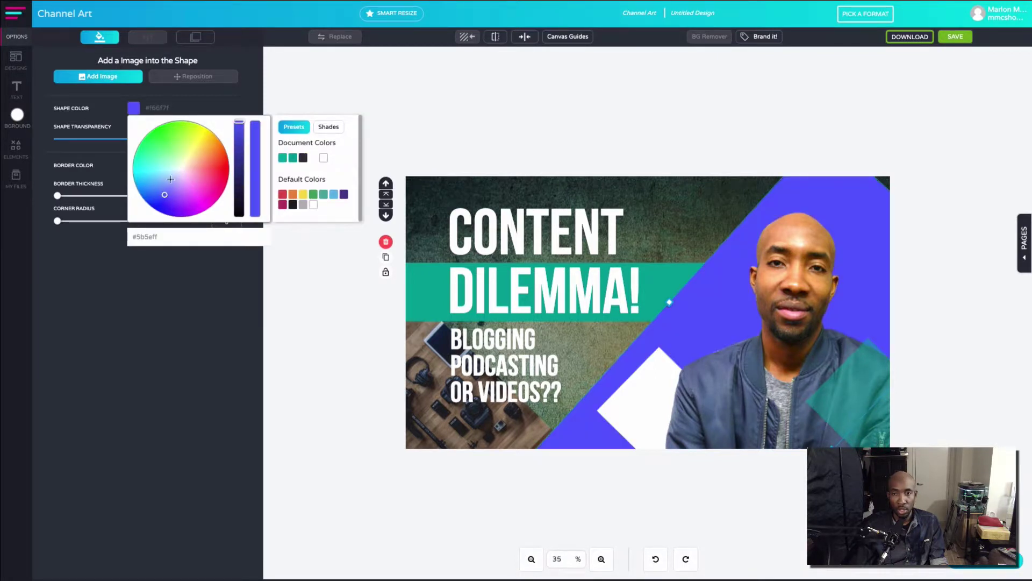
pyautogui.click(160, 145)
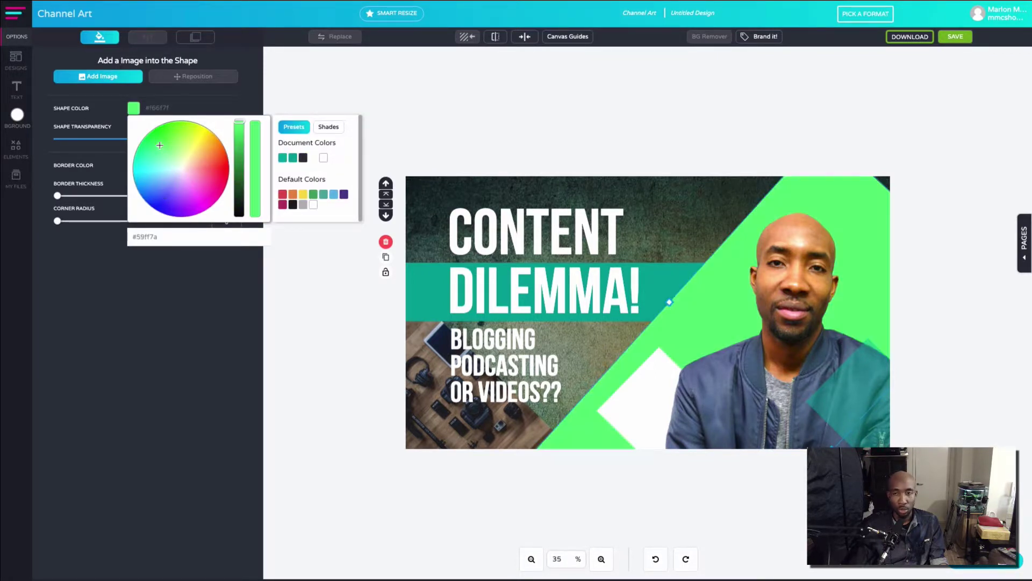
pyautogui.click(184, 172)
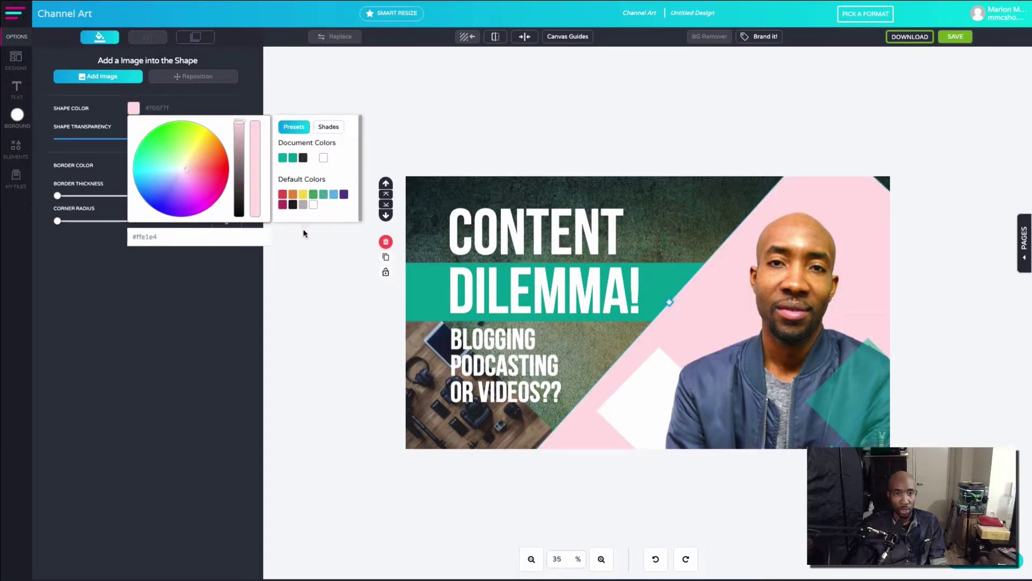
pyautogui.click(144, 266)
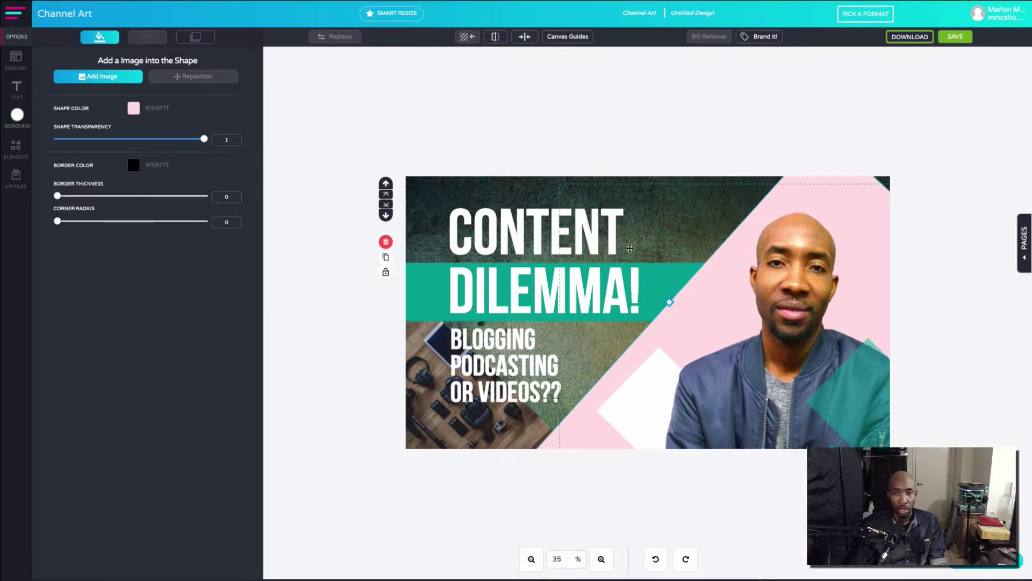
# Shift the pink shape left behind the headline text, reposition the portrait over its right part, and select the shape.
pyautogui.moveTo(668, 303); pyautogui.dragTo(690, 368)
pyautogui.moveTo(743, 227); pyautogui.dragTo(656, 249)
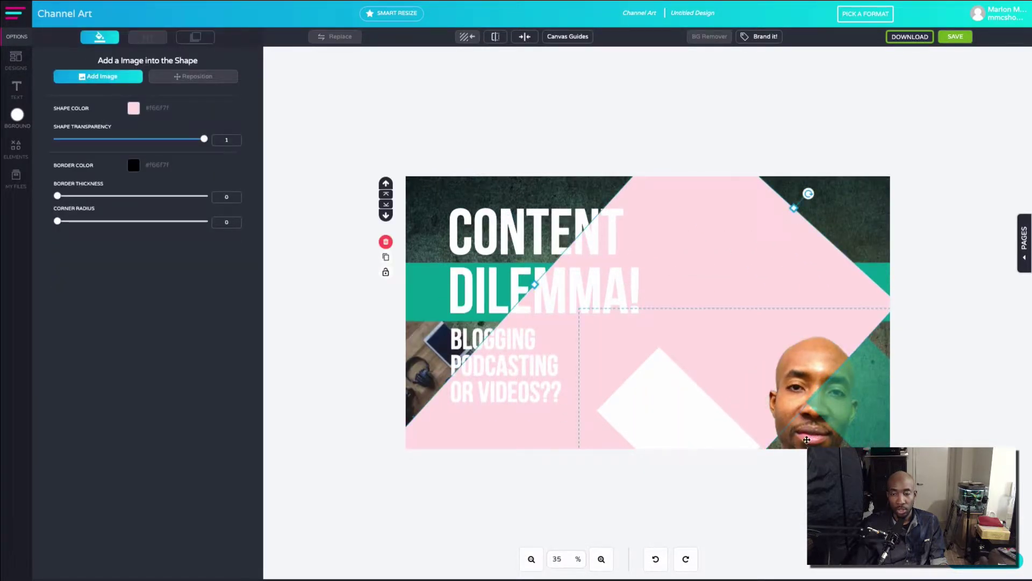
pyautogui.moveTo(791, 385); pyautogui.dragTo(759, 257)
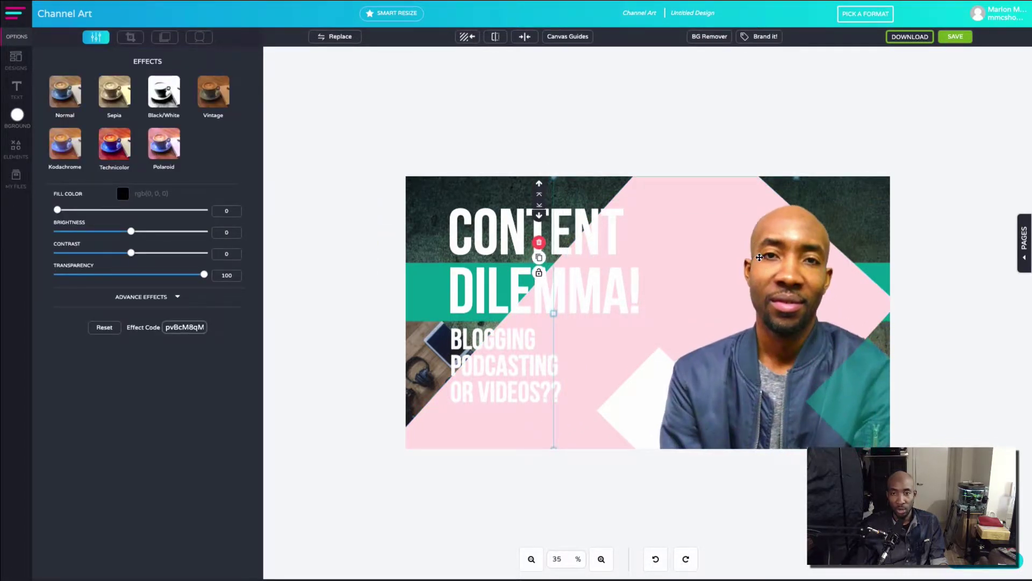
pyautogui.click(464, 436)
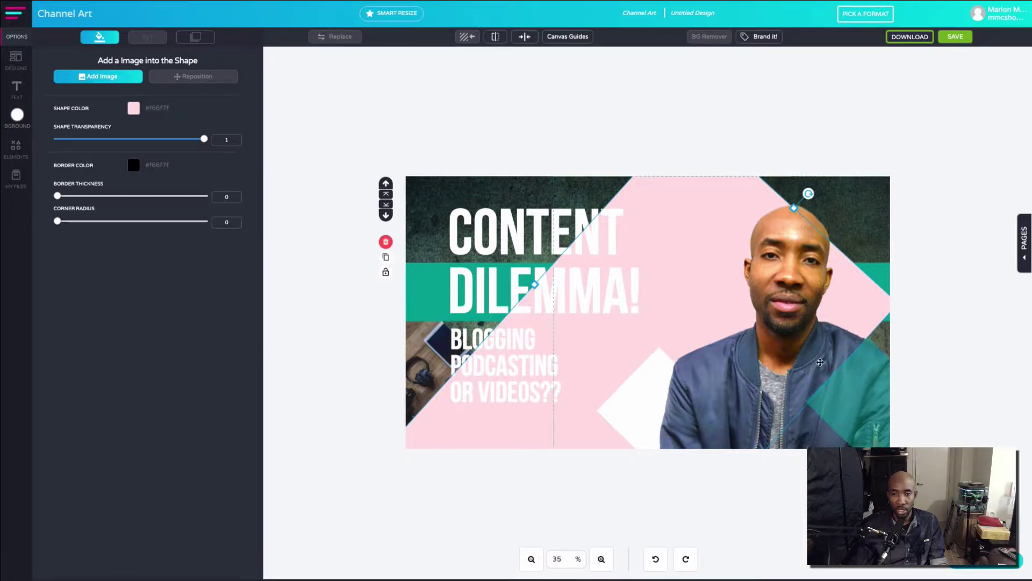
# Try moving the portrait past the lower-right corner of the canvas.
pyautogui.moveTo(775, 362); pyautogui.dragTo(866, 430)
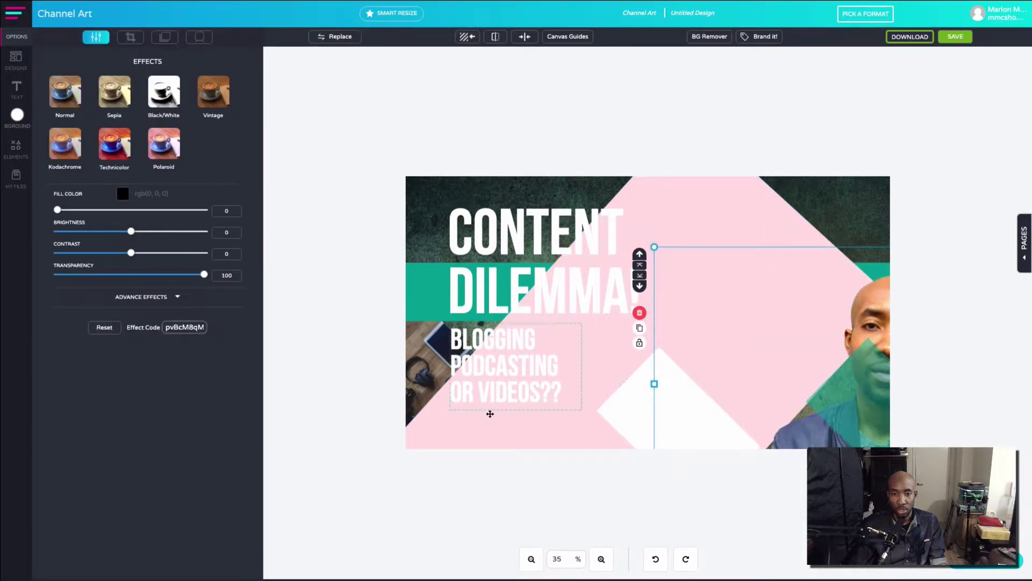
pyautogui.click(441, 430)
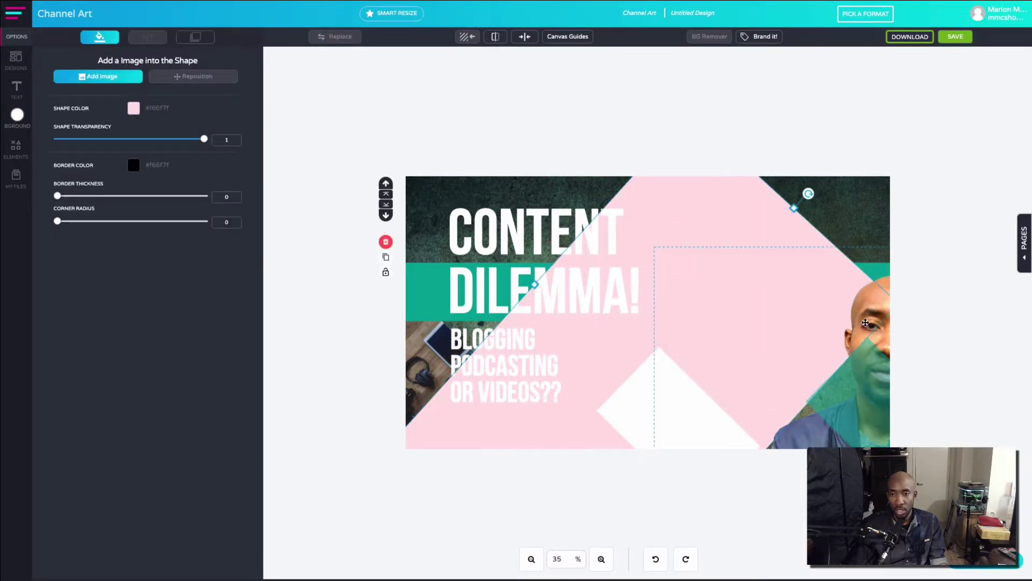
pyautogui.moveTo(863, 314); pyautogui.dragTo(921, 365)
pyautogui.click(914, 365)
pyautogui.moveTo(830, 345); pyautogui.dragTo(786, 309)
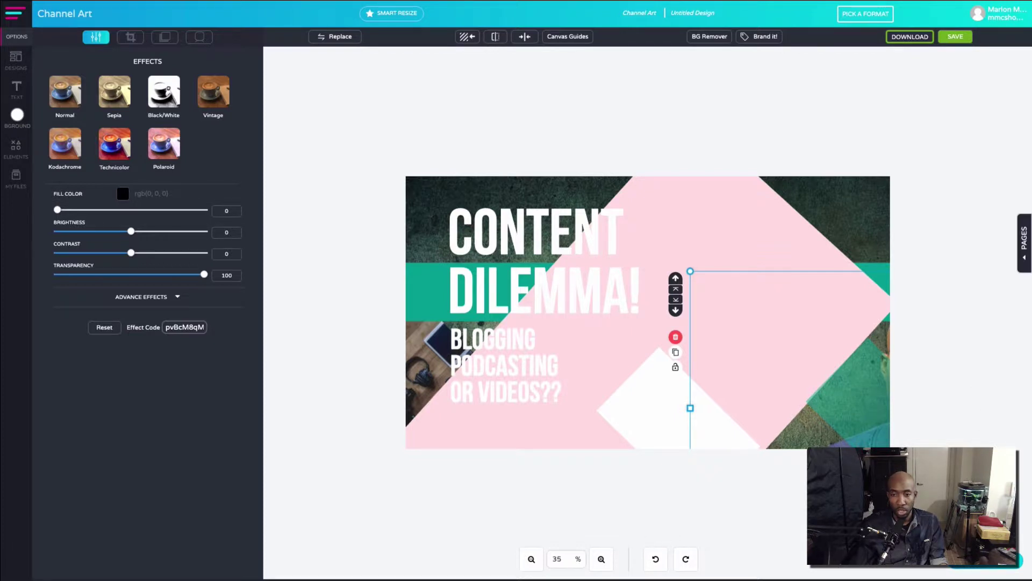
pyautogui.click(936, 445)
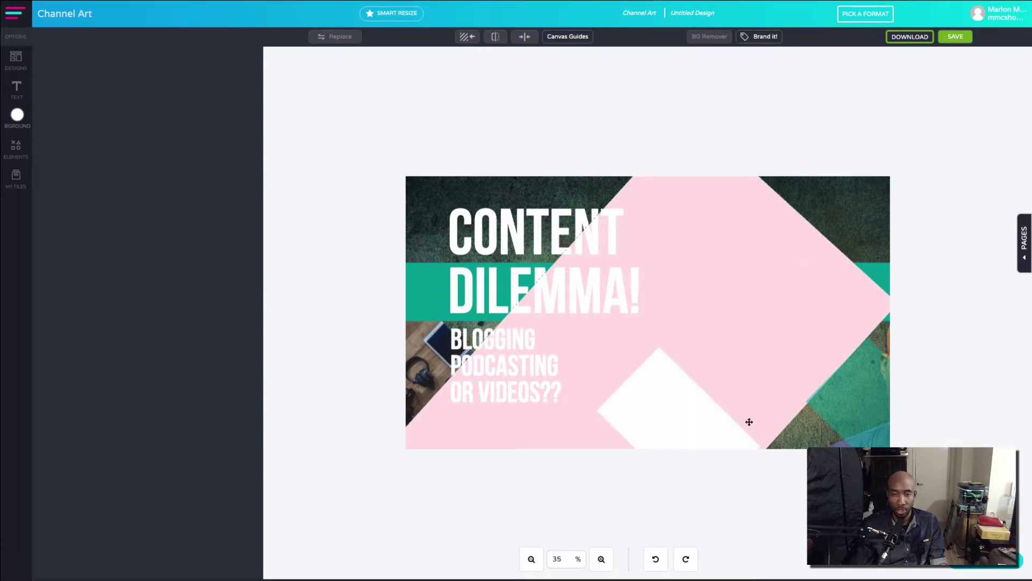
# Bring the portrait back onto the canvas and place it over the right part of the pink shape.
pyautogui.click(872, 443)
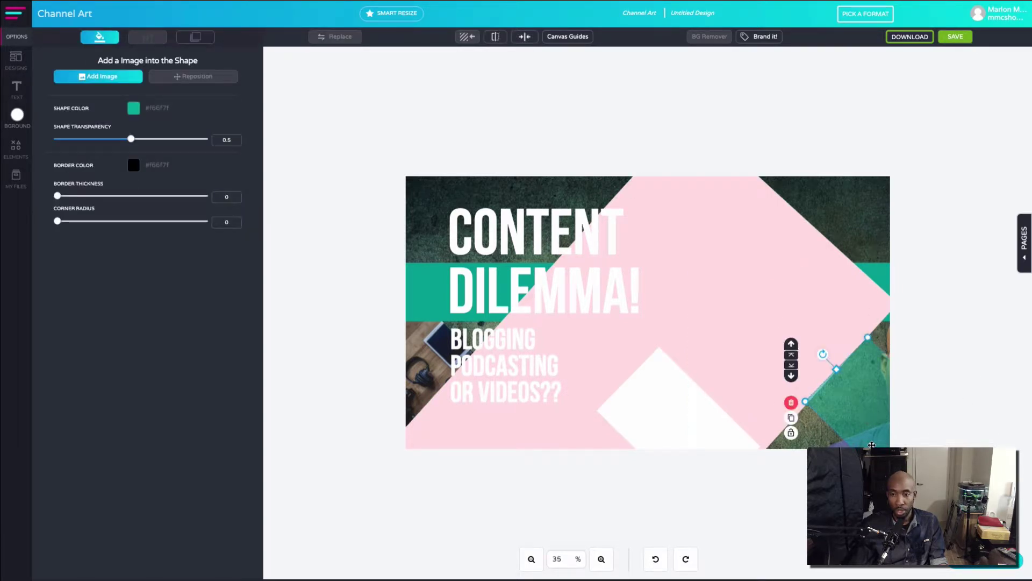
pyautogui.click(731, 329)
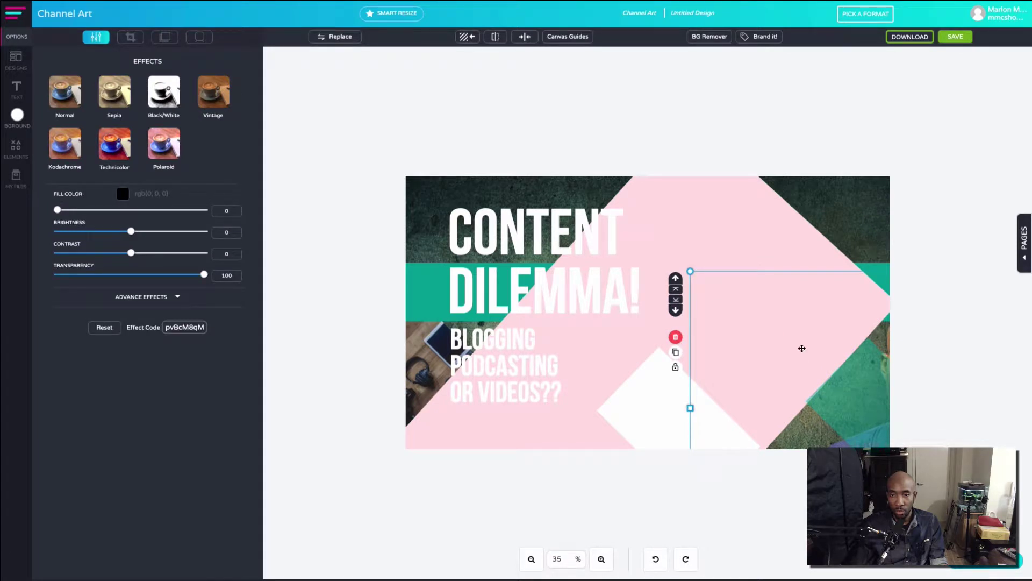
pyautogui.moveTo(770, 313); pyautogui.dragTo(491, 227)
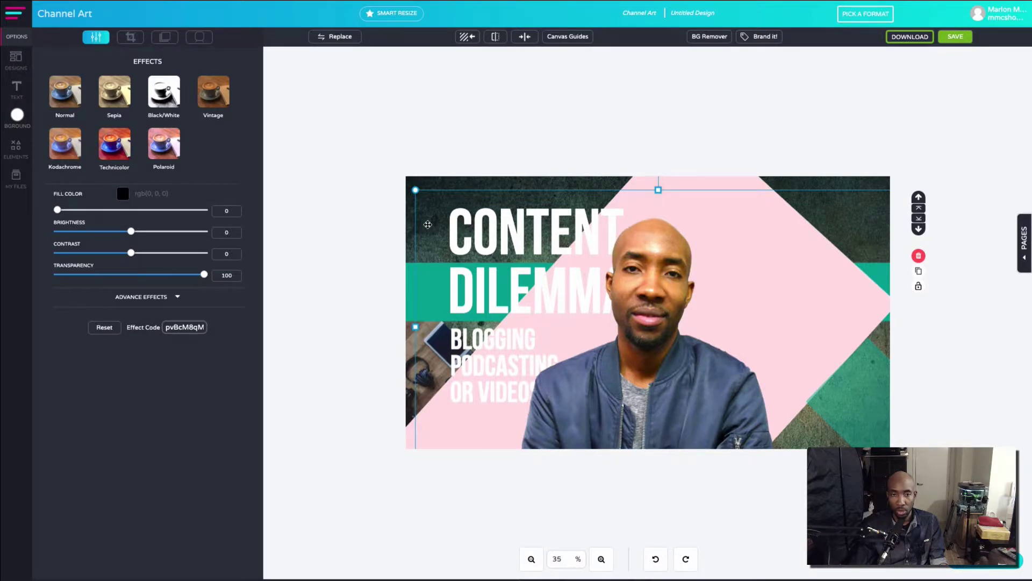
pyautogui.moveTo(429, 226); pyautogui.dragTo(579, 212)
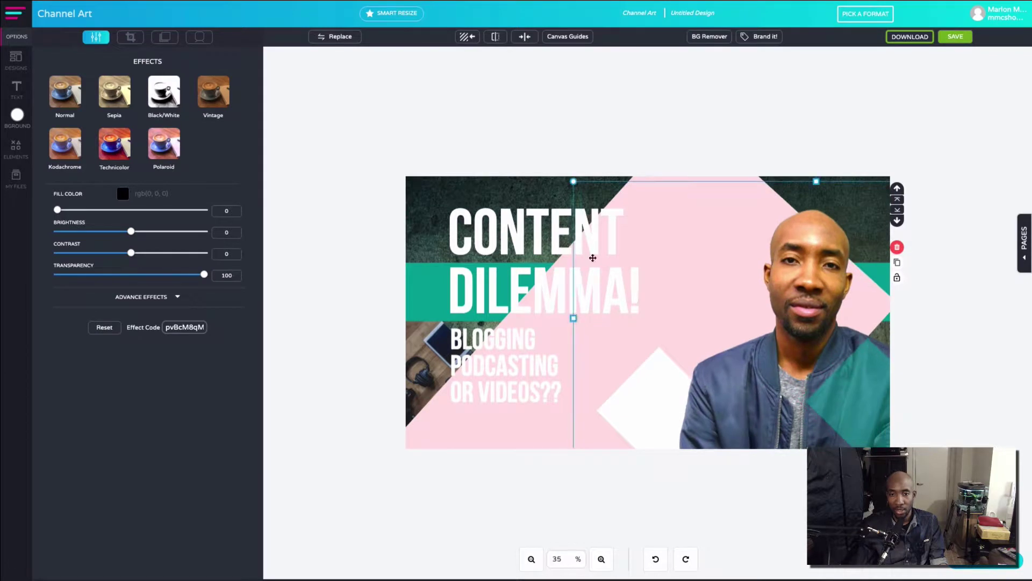
# Change the font of the "Content Dilemma!" headline to Berkshire Swash.
pyautogui.click(466, 256)
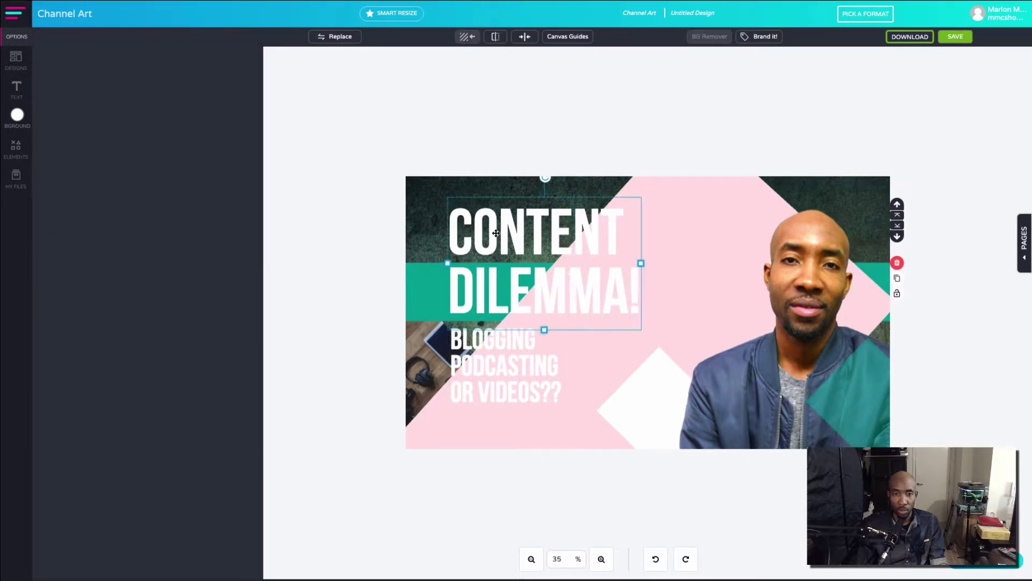
pyautogui.doubleClick(466, 256)
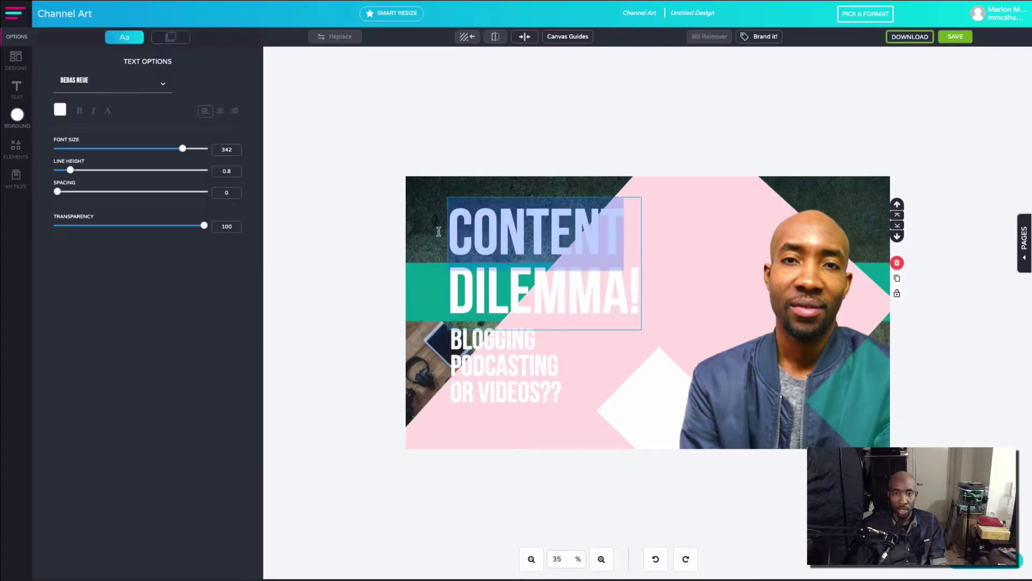
pyautogui.click(163, 85)
pyautogui.click(95, 364)
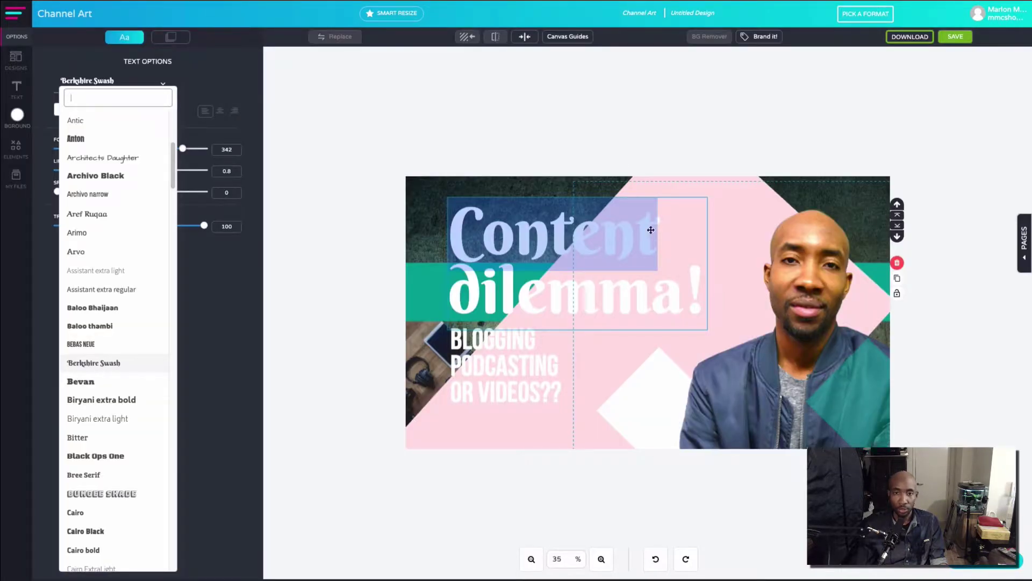
pyautogui.click(621, 108)
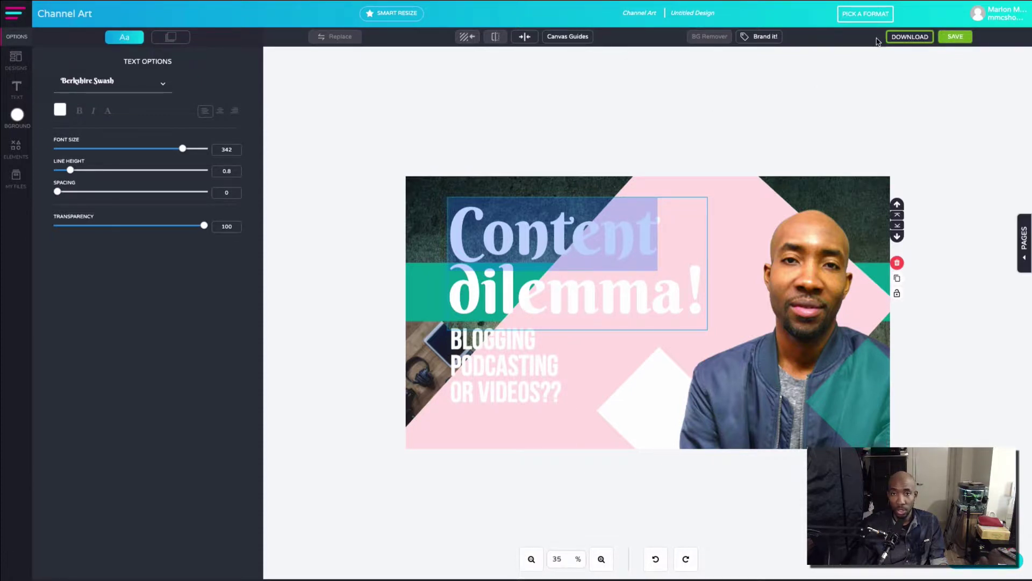
# View the available download formats for the design and close the list without downloading.
pyautogui.click(903, 41)
pyautogui.click(913, 39)
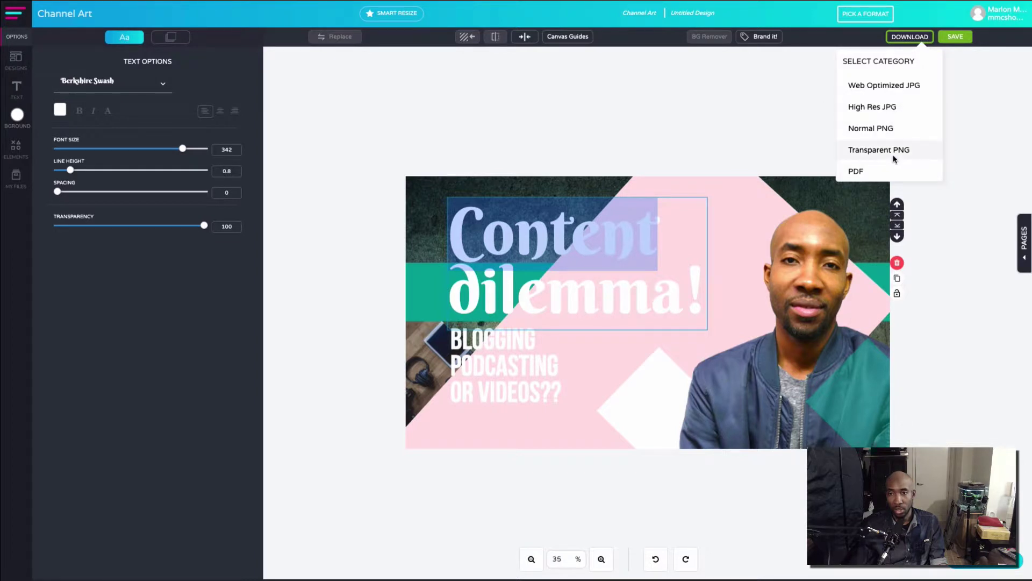
pyautogui.click(794, 272)
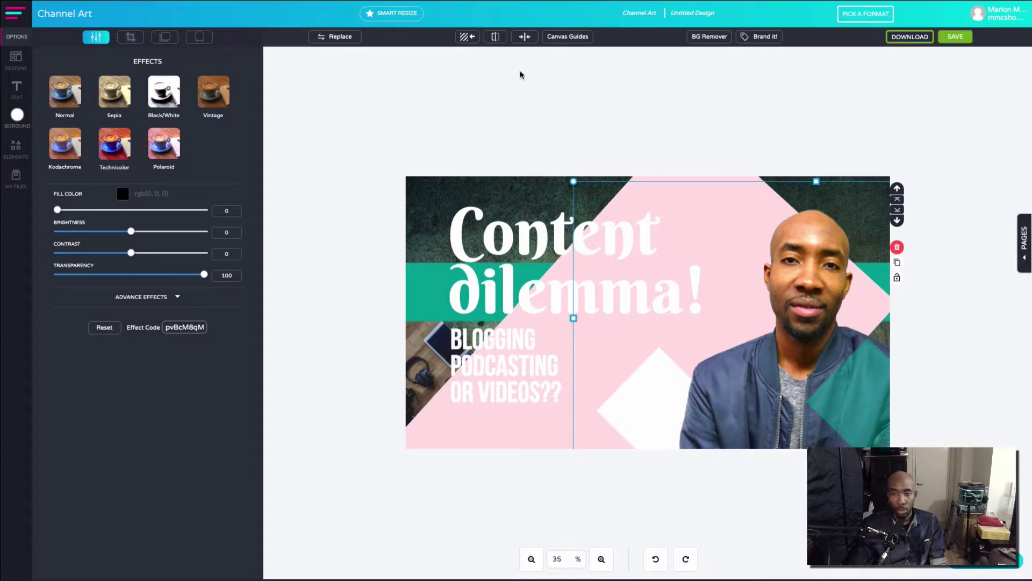
# Leave the design editor without saving the changes and go to the uploads in My Files.
pyautogui.click(15, 16)
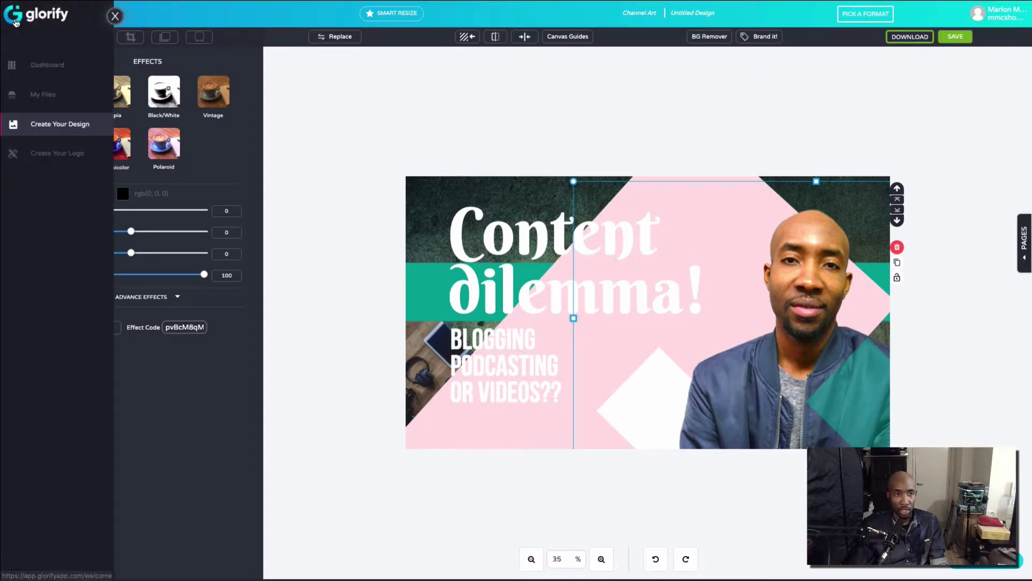
pyautogui.click(54, 73)
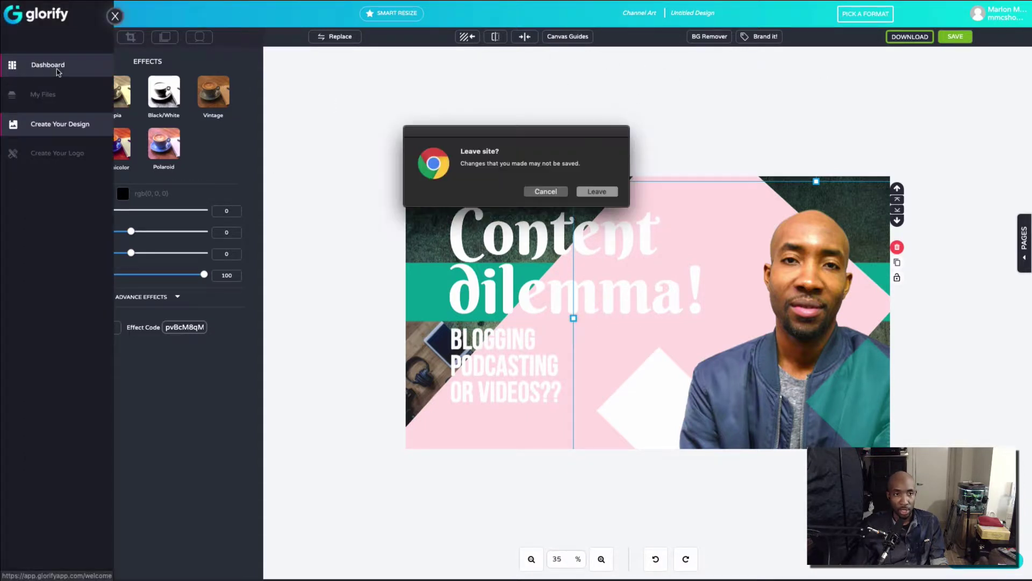
pyautogui.click(586, 194)
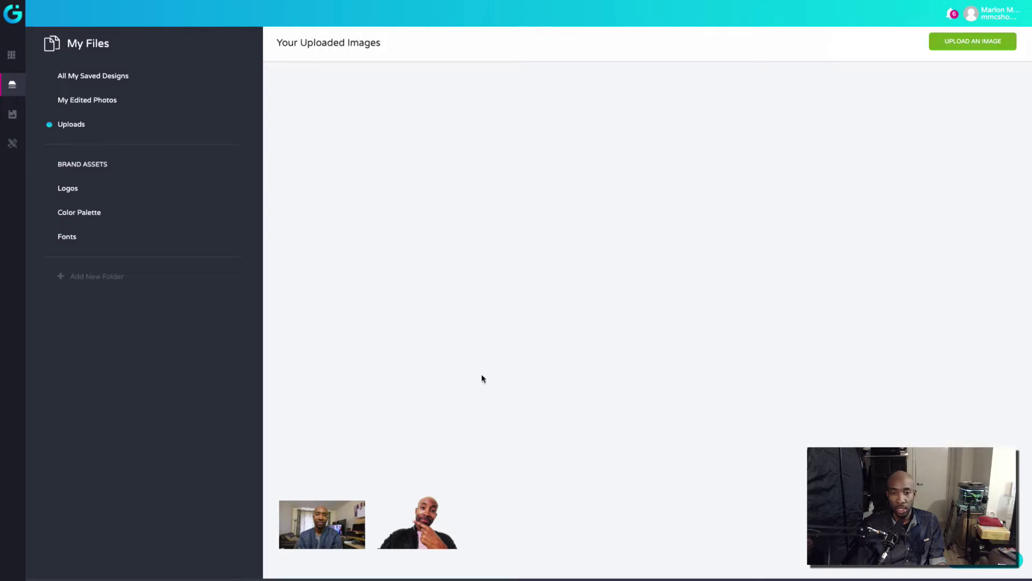
# Look at the file picker for uploading an image, cancel it, and view the options of the uploaded images.
pyautogui.click(972, 47)
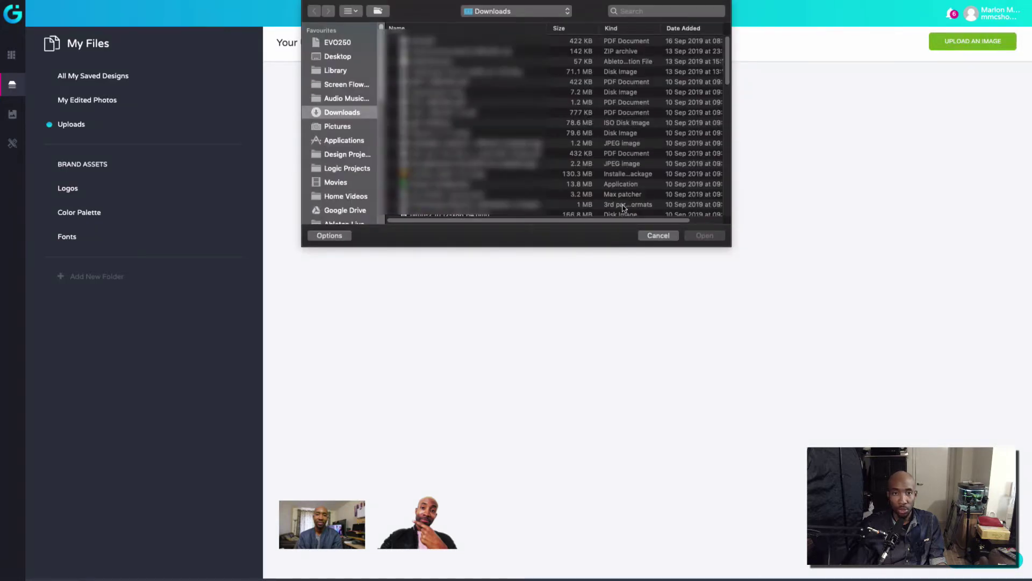
pyautogui.click(652, 237)
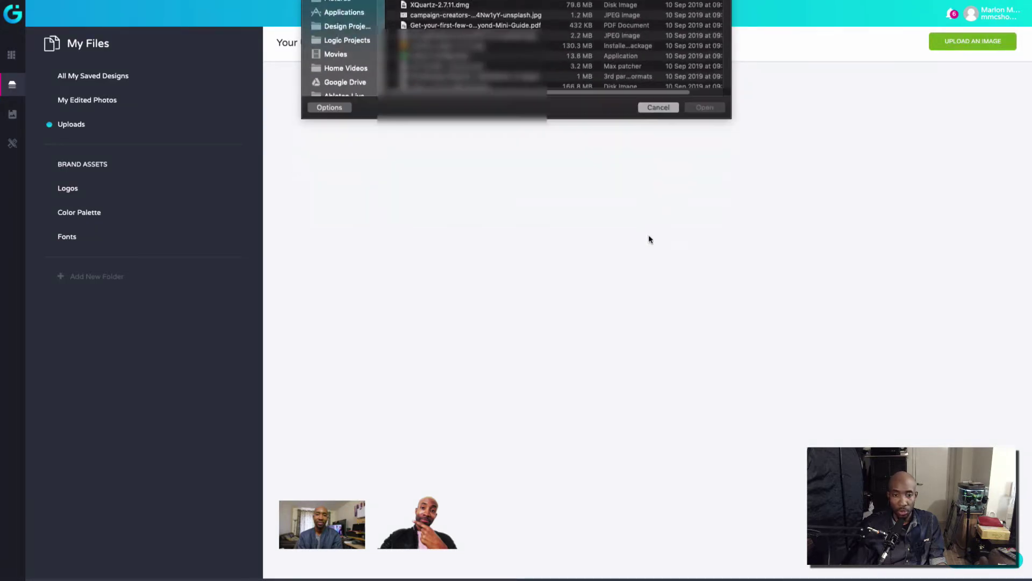
pyautogui.moveTo(400, 527)
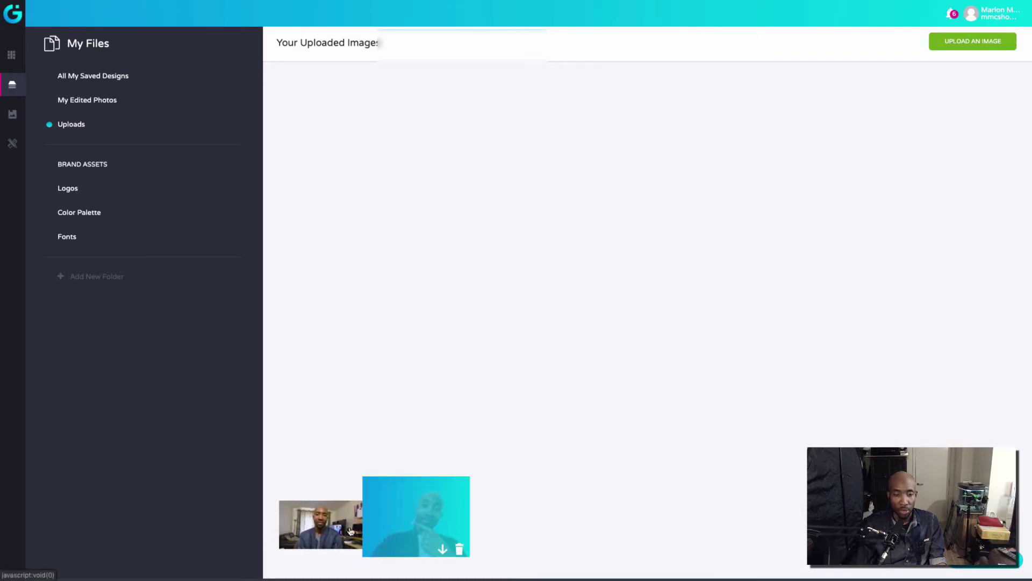
pyautogui.moveTo(342, 526)
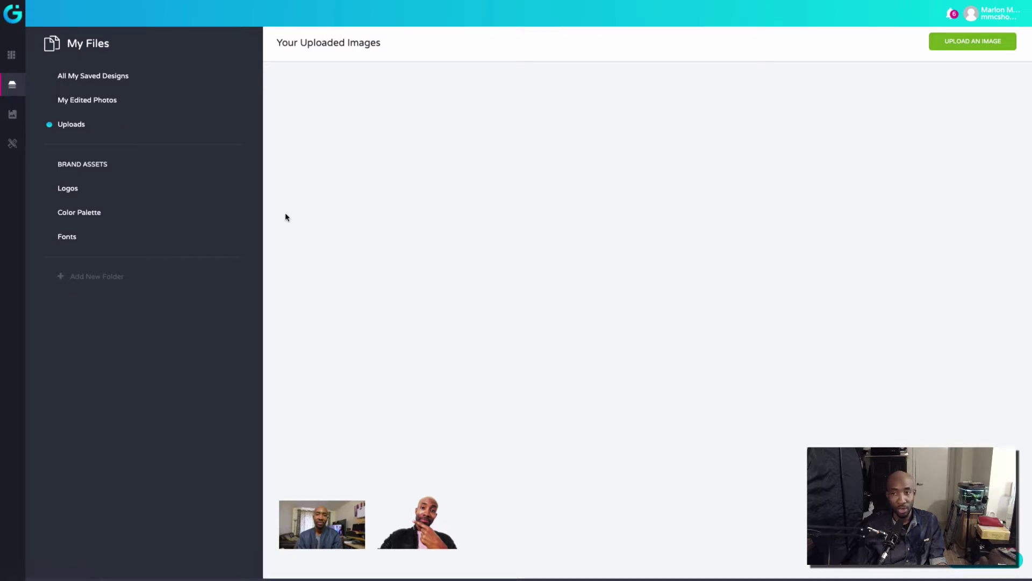
pyautogui.moveTo(338, 514)
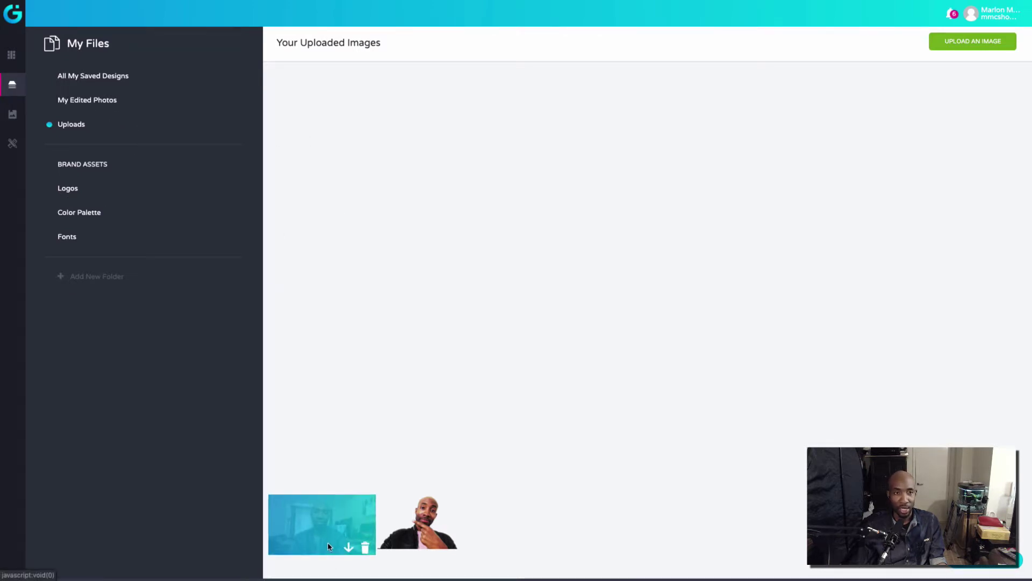
pyautogui.rightClick(325, 533)
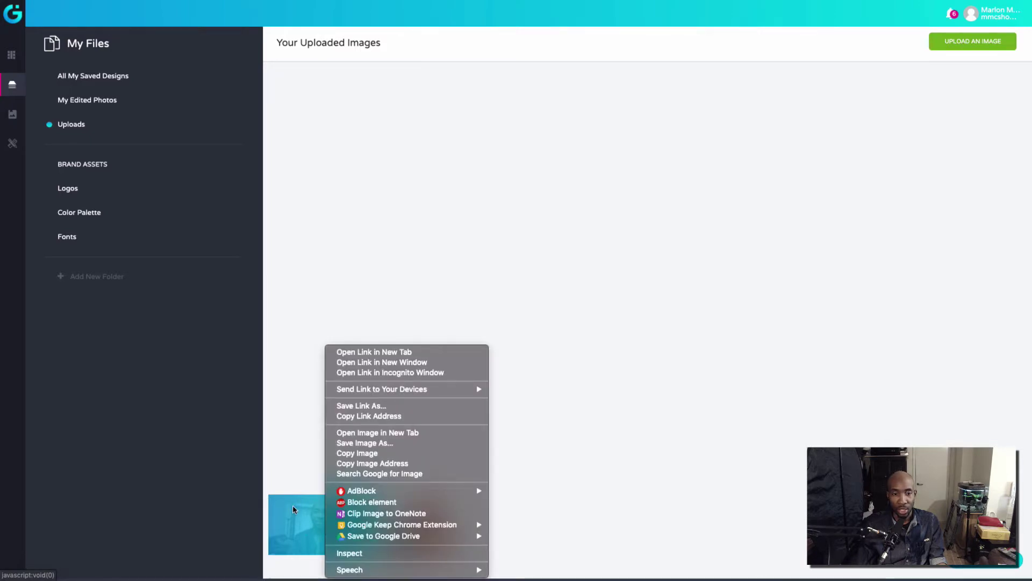
pyautogui.click(355, 453)
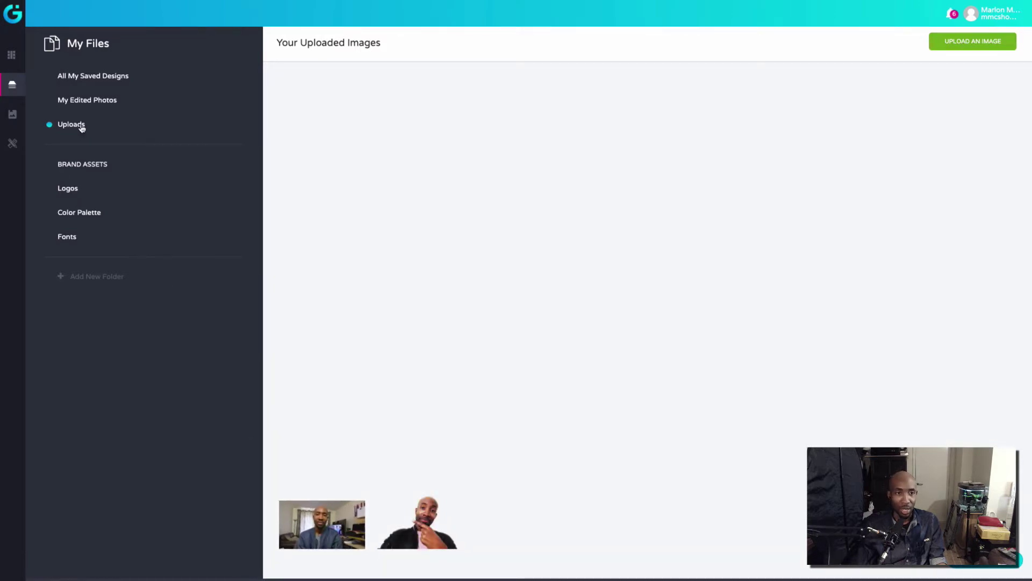
# View all saved designs and the edited photos, including the options on the portrait cutout.
pyautogui.moveTo(84, 63)
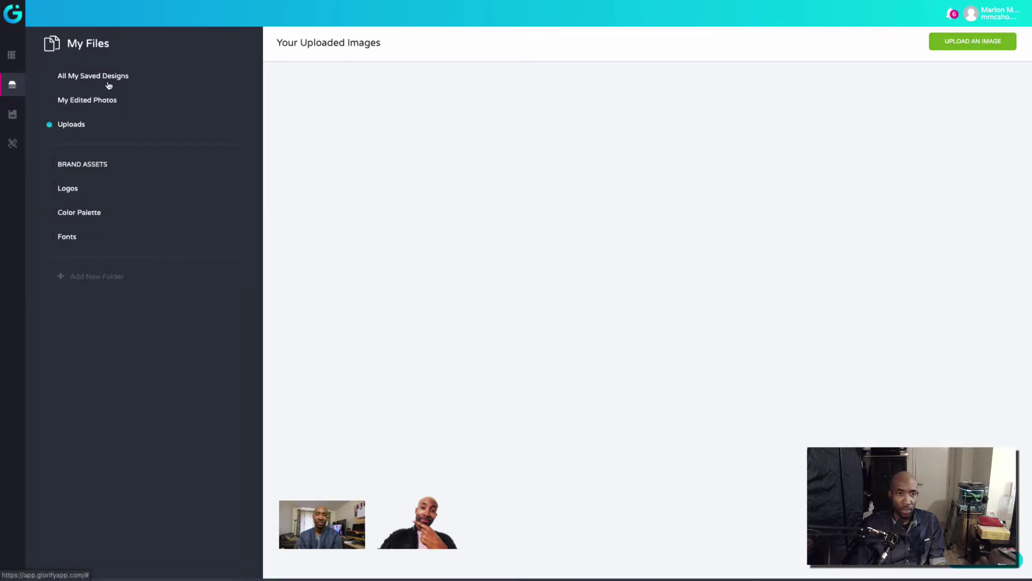
pyautogui.click(110, 79)
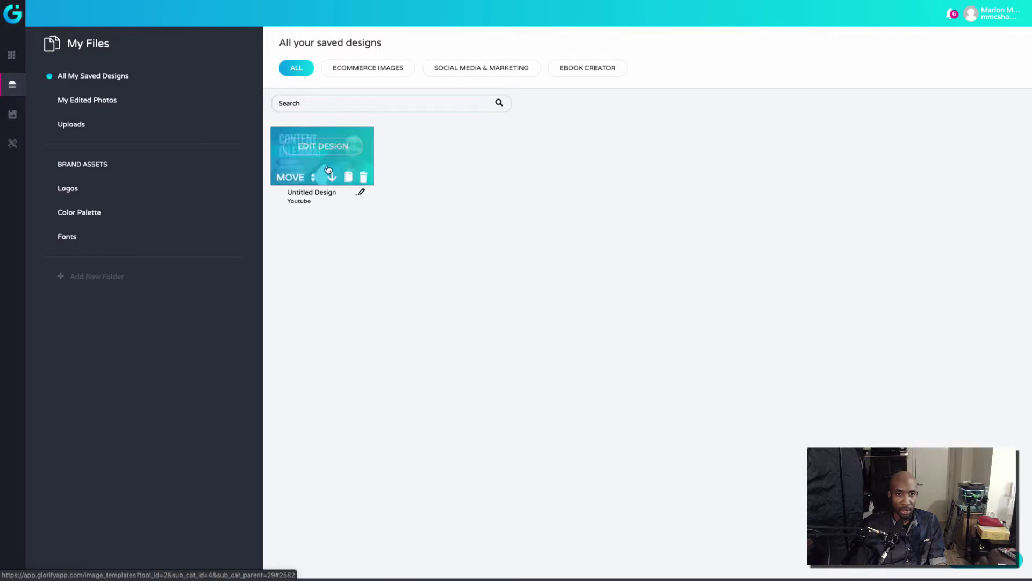
pyautogui.click(65, 101)
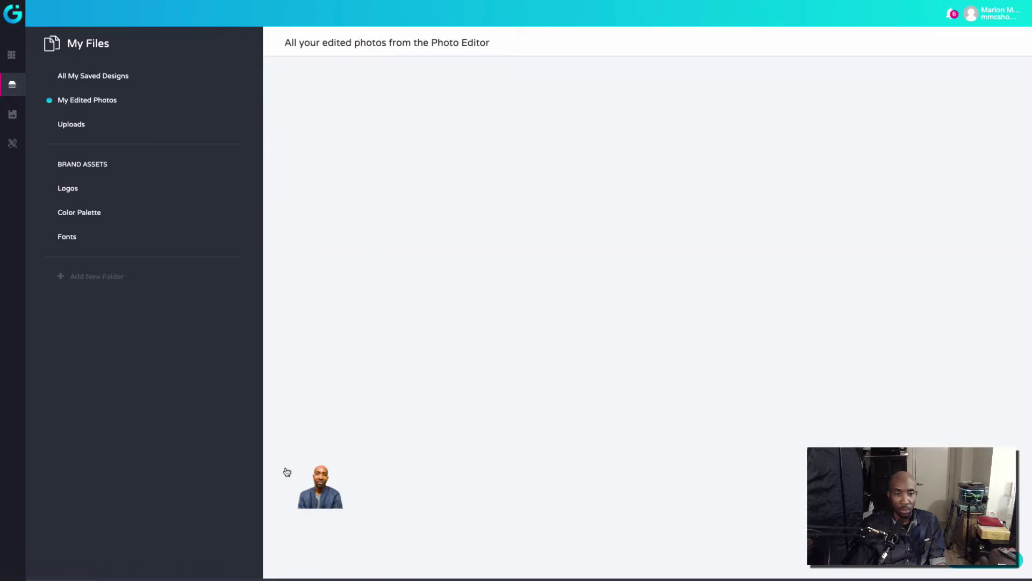
pyautogui.moveTo(324, 481)
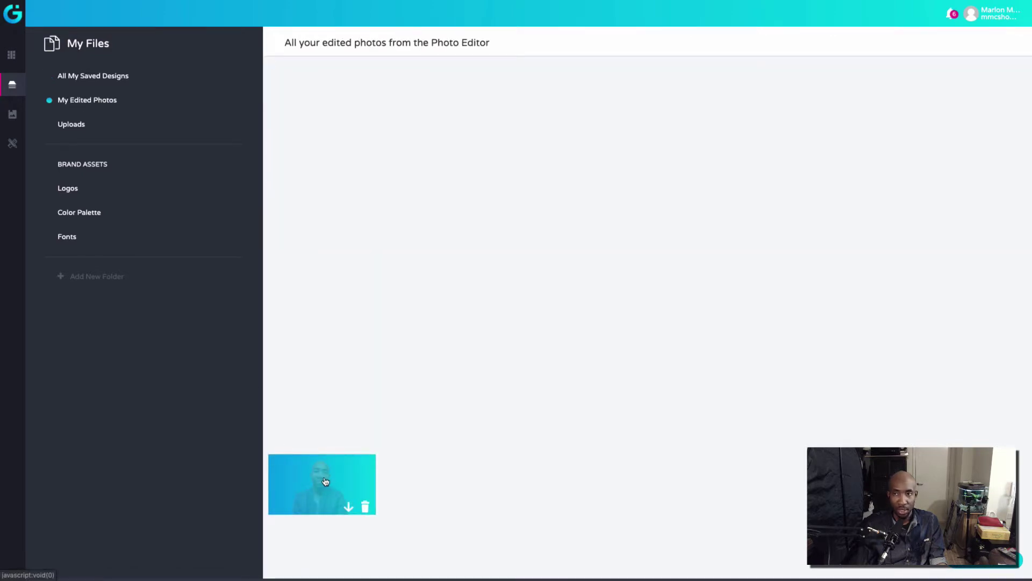
# View the creator for a new brand color palette and its hex code entry, and close it without adding colors.
pyautogui.click(65, 214)
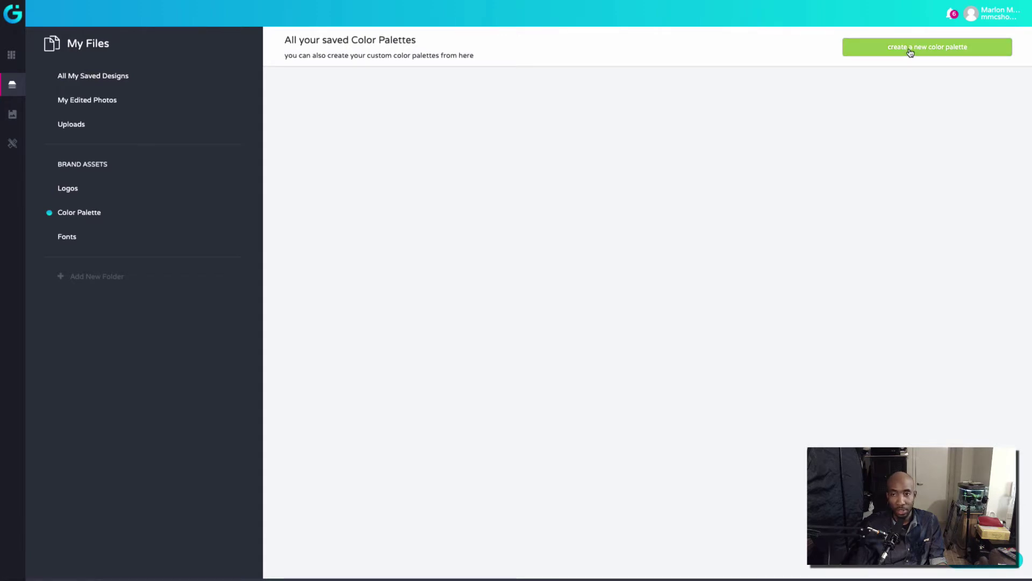
pyautogui.click(910, 47)
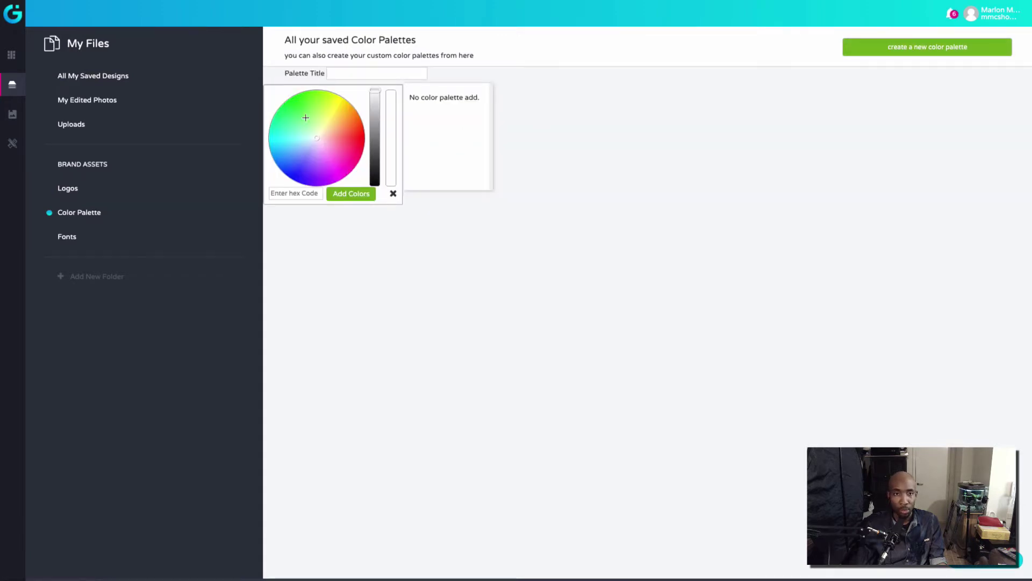
pyautogui.click(296, 193)
pyautogui.click(392, 193)
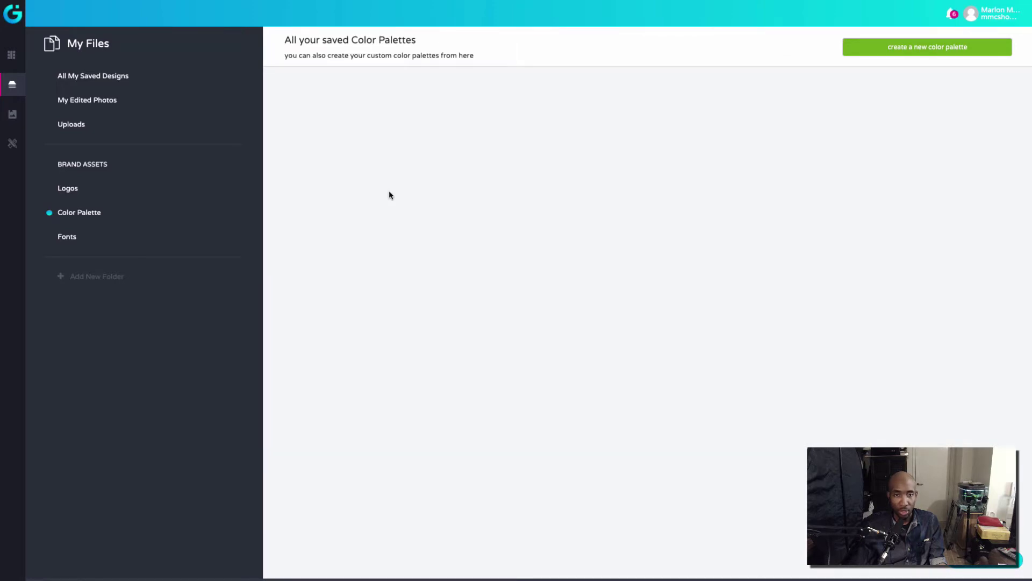
# View the brand fonts section and highlight the .ttf file requirement for font uploads.
pyautogui.click(72, 237)
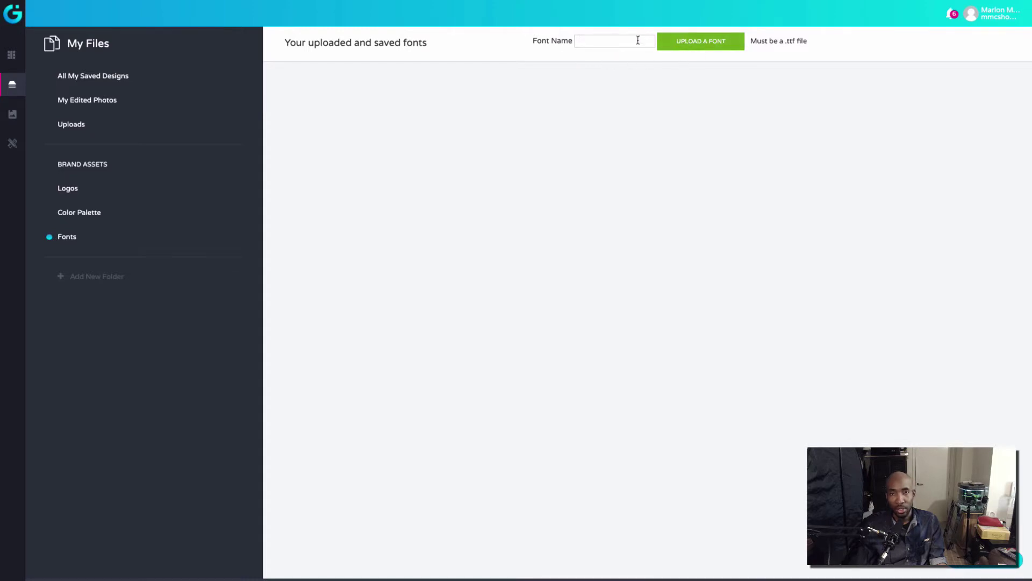
pyautogui.moveTo(784, 41); pyautogui.dragTo(794, 41)
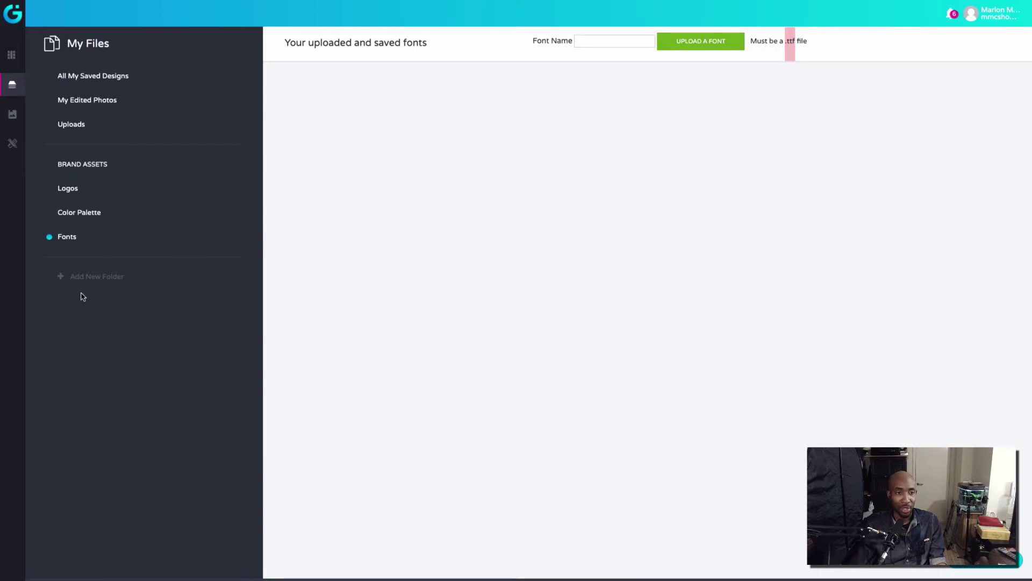
pyautogui.moveTo(16, 161)
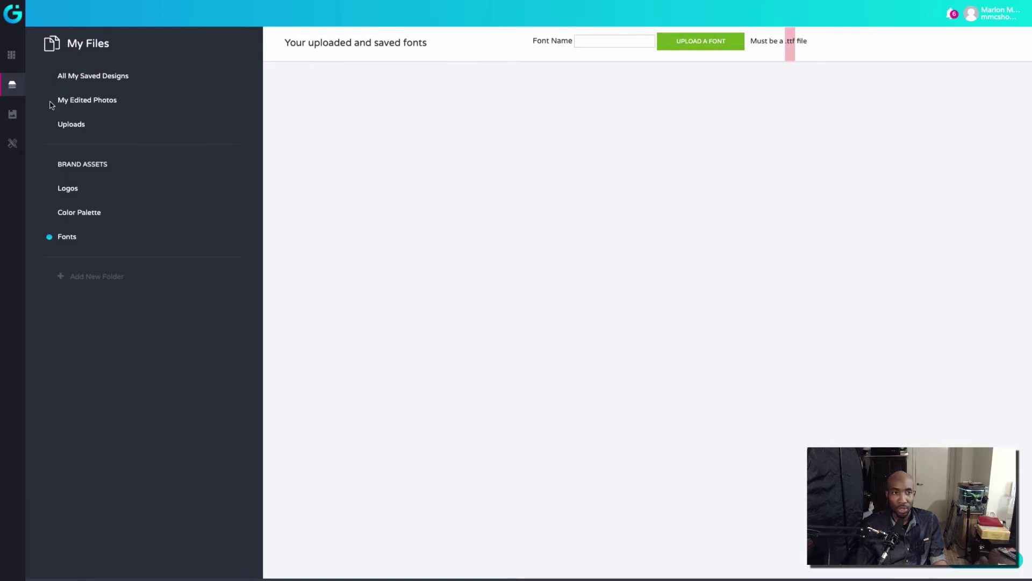
pyautogui.moveTo(18, 62)
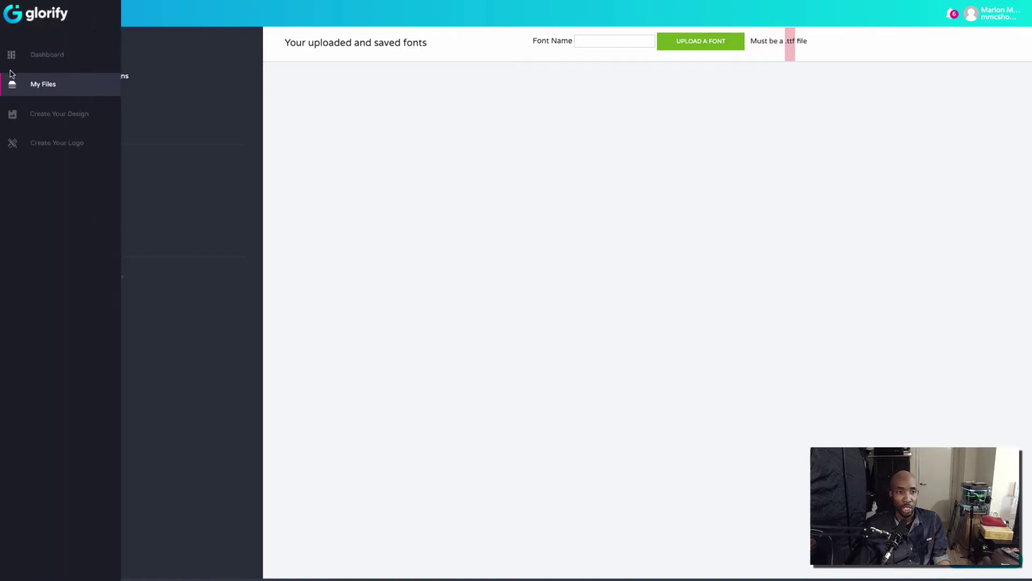
# Reopen the saved Content Dilemma channel art from My Files and view the shape color choices for the green band behind the title.
pyautogui.click(34, 86)
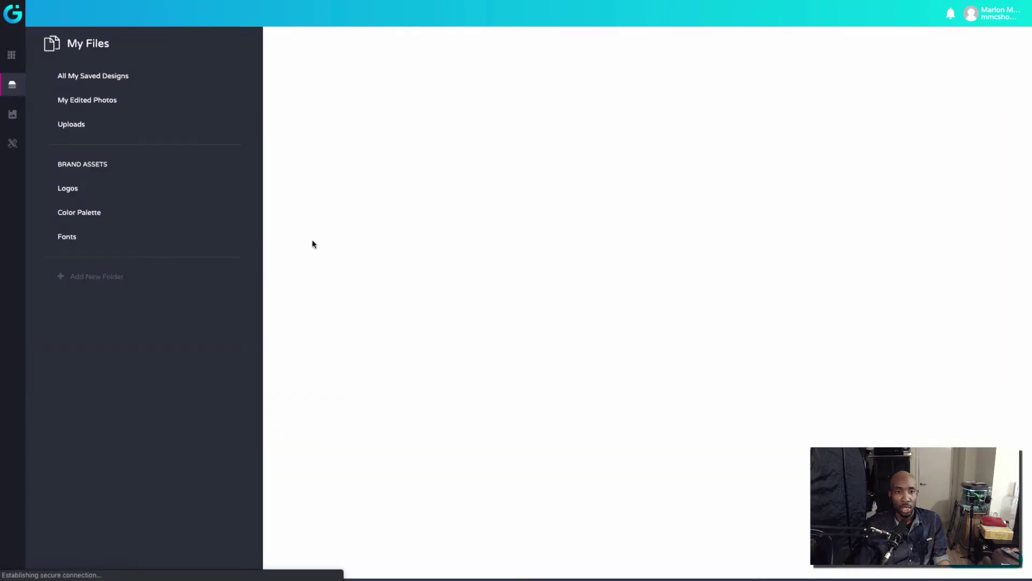
pyautogui.click(342, 162)
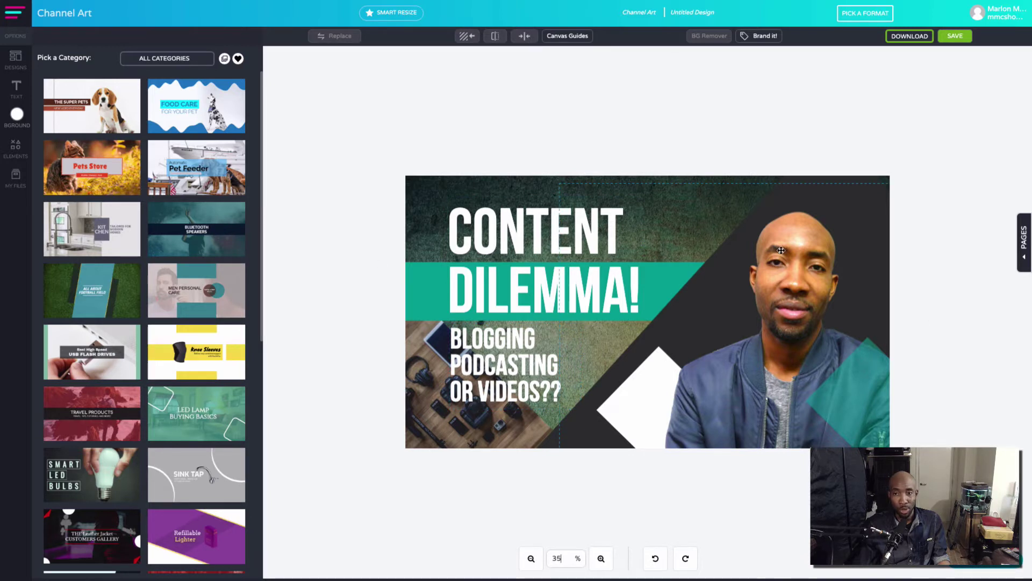
pyautogui.click(660, 283)
pyautogui.click(428, 286)
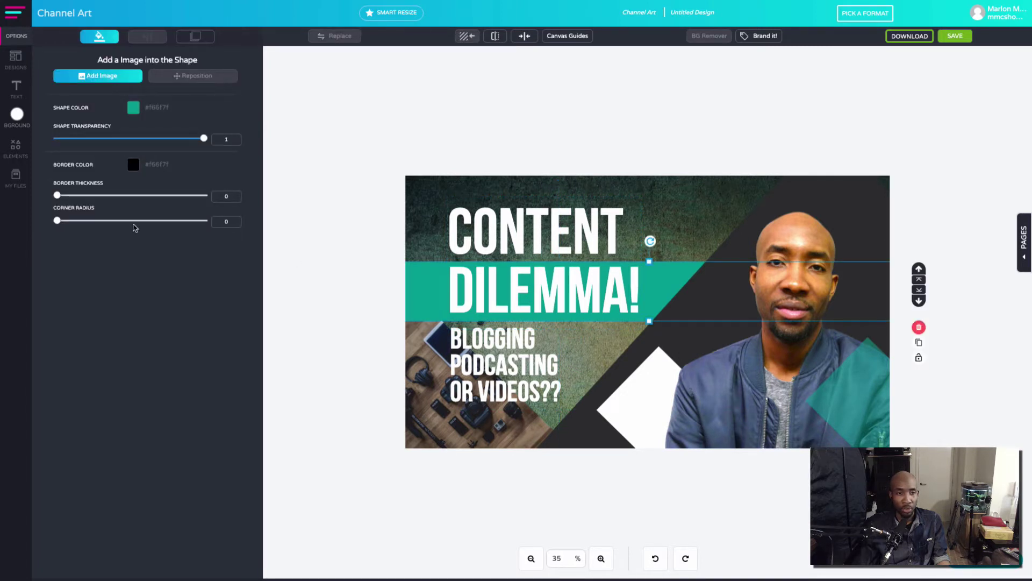
pyautogui.click(133, 107)
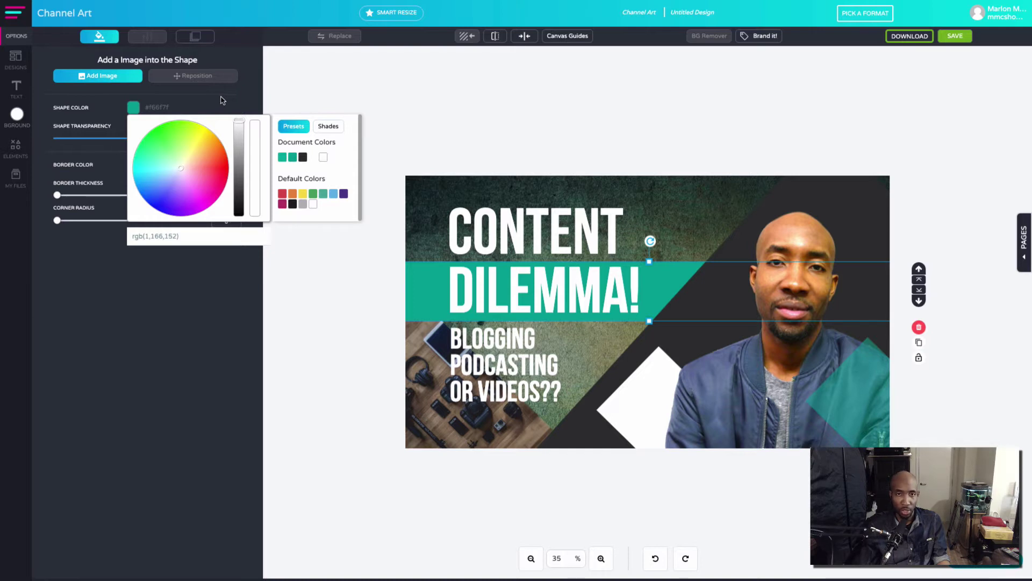
pyautogui.click(195, 286)
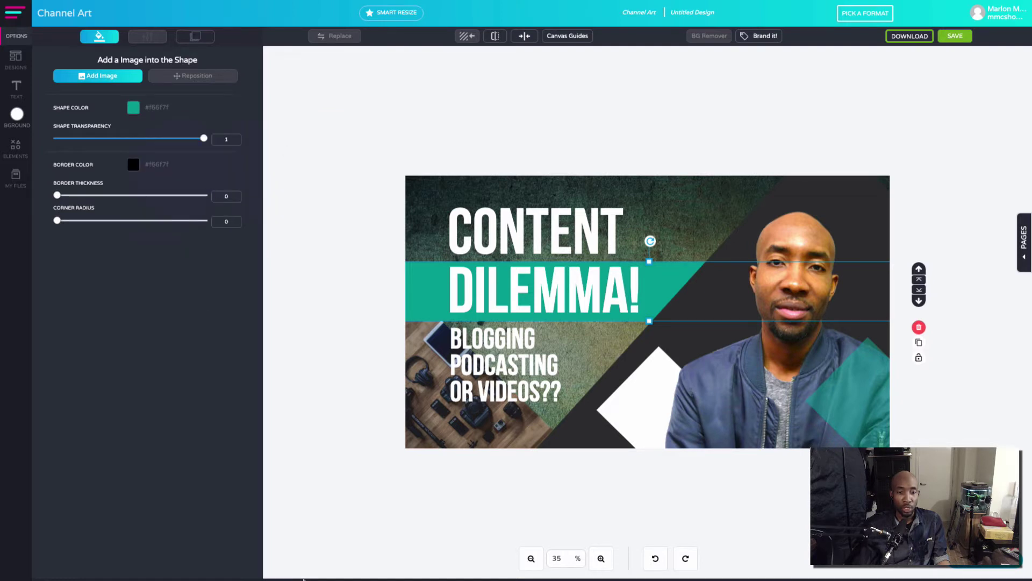
# Exit full screen, switch to the Glorify Early Adopter Offer page and open its lifetime access pricing plans.
pyautogui.moveTo(168, 3)
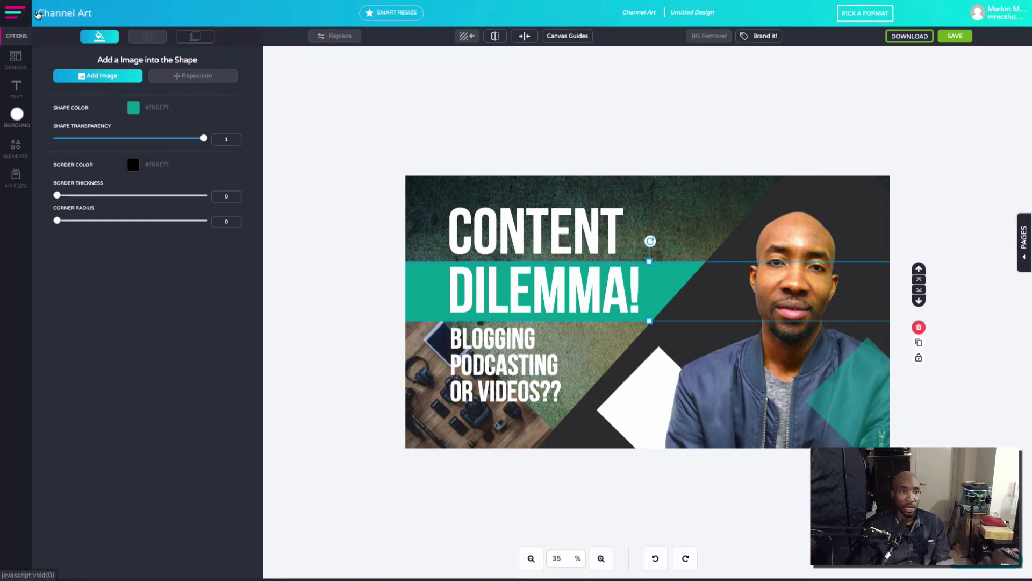
pyautogui.click(31, 18)
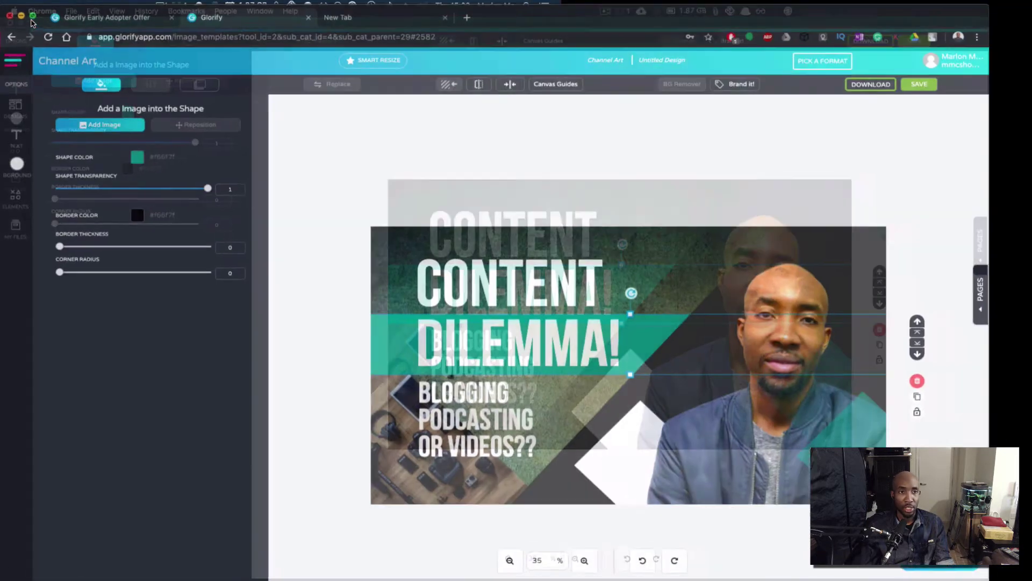
pyautogui.click(139, 26)
pyautogui.scroll(-5, 359, 321)
pyautogui.scroll(8, 362, 319)
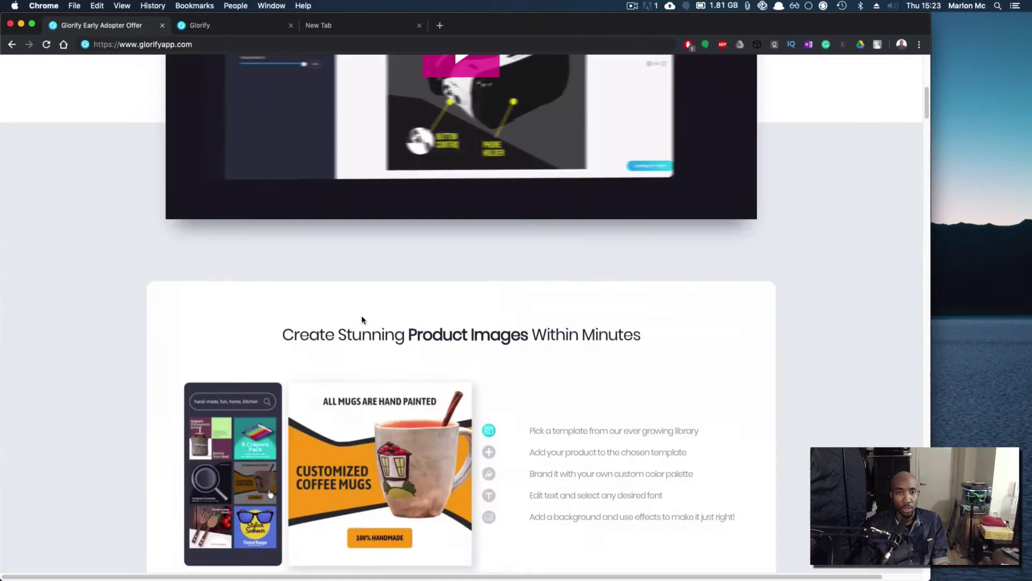
pyautogui.click(252, 277)
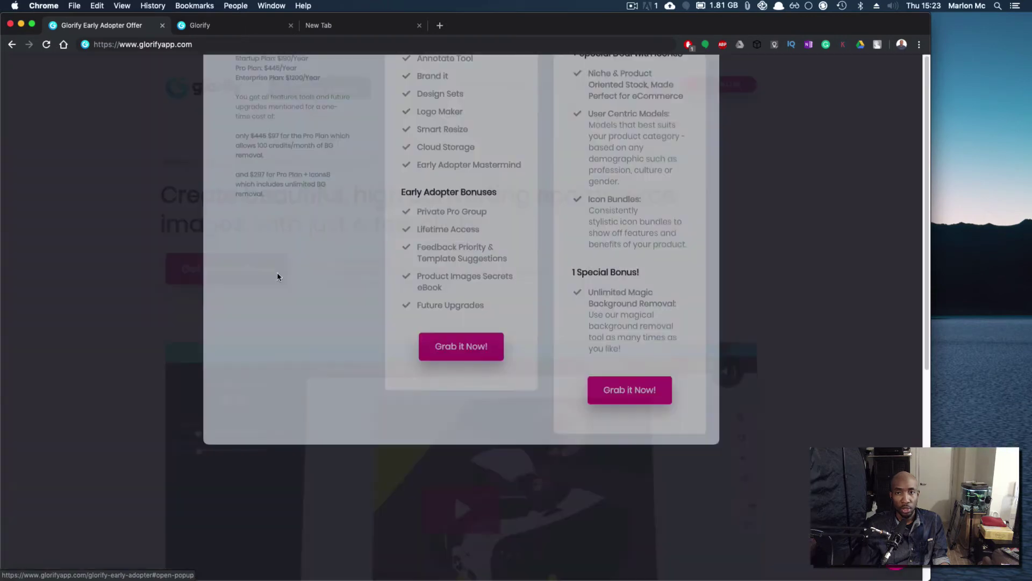
# Compare the prices and contents of the Glorify Pro and Glorify Pro + Icons8 lifetime plans.
pyautogui.scroll(-5, 699, 227)
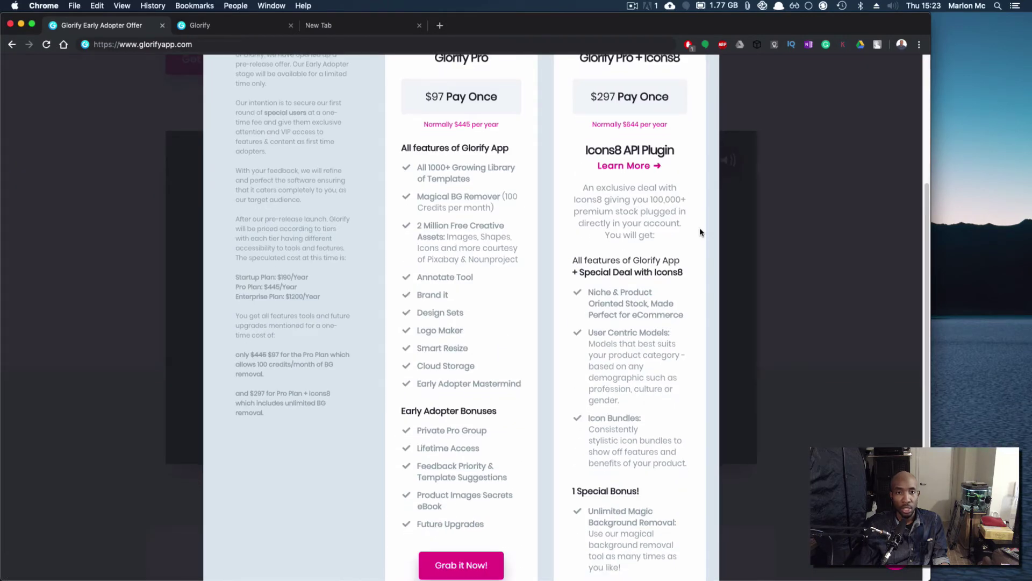
pyautogui.scroll(-3, 699, 228)
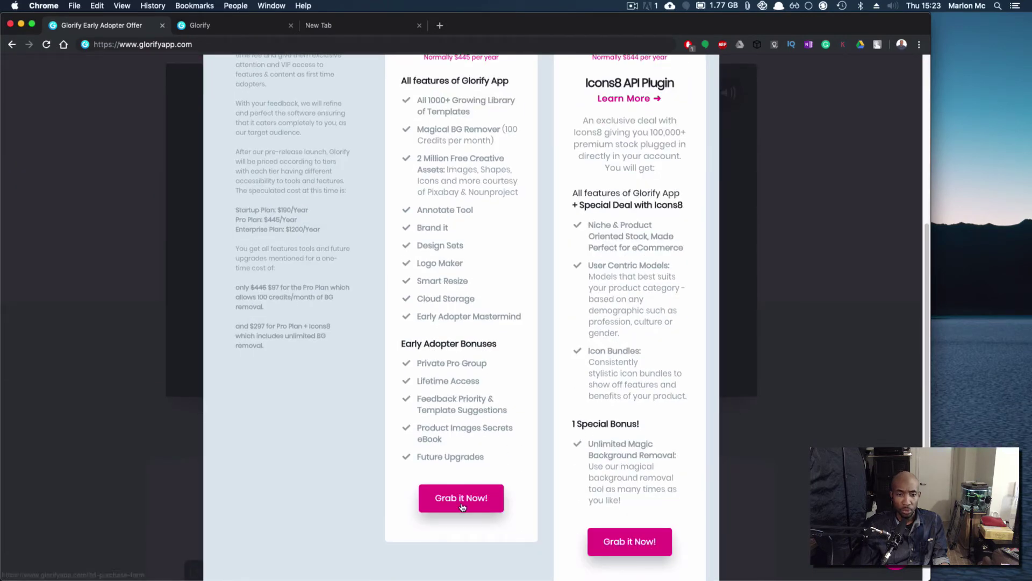
pyautogui.scroll(8, 465, 484)
pyautogui.scroll(-4, 465, 355)
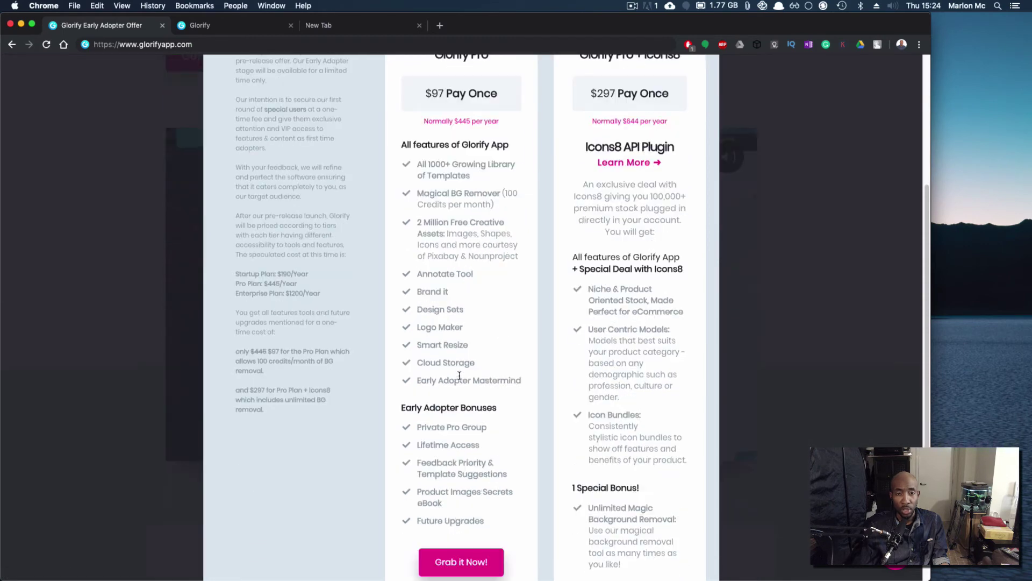
pyautogui.scroll(2, 461, 375)
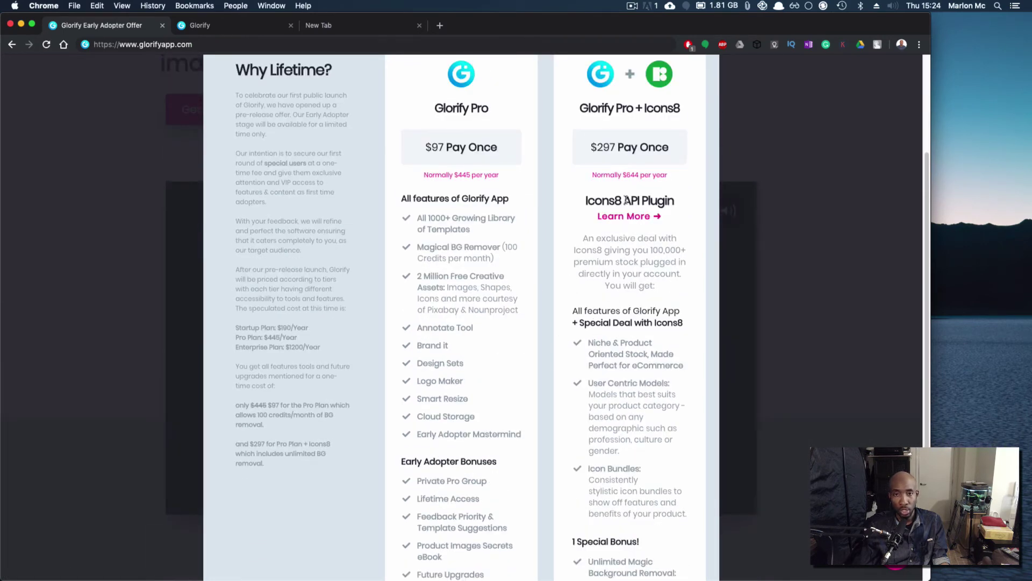
pyautogui.scroll(-1, 514, 422)
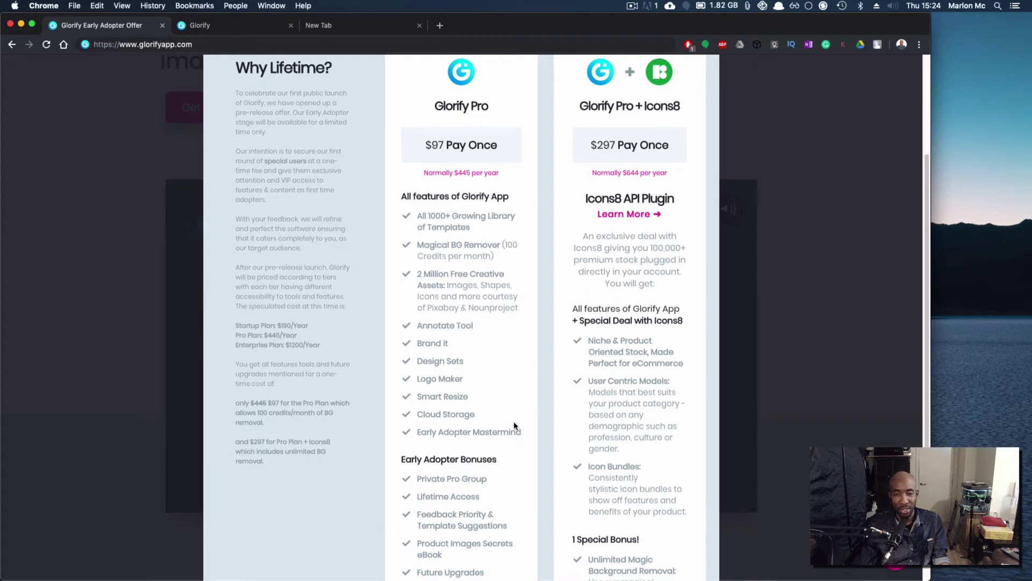
pyautogui.scroll(-4, 514, 427)
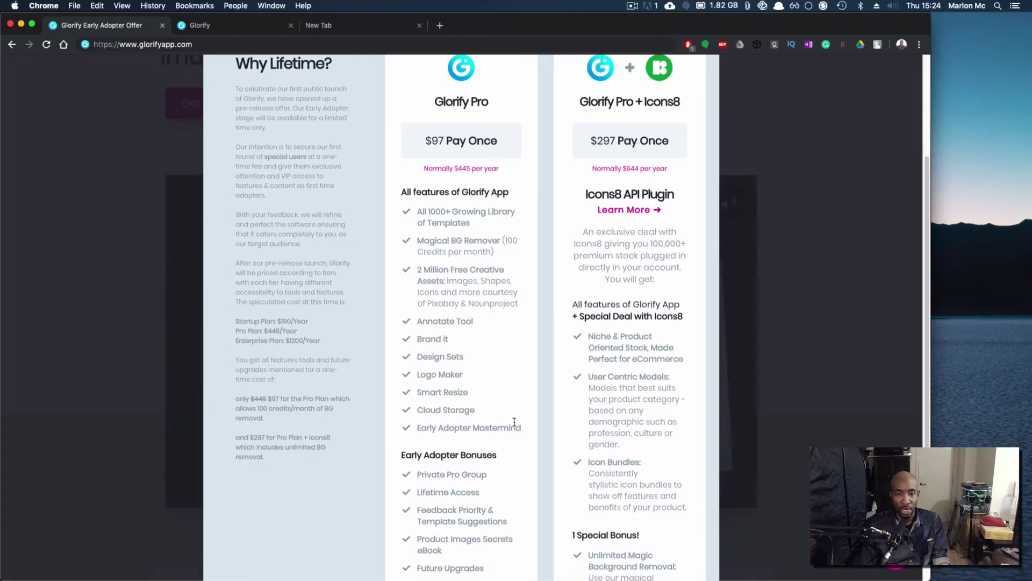
# Highlight the monthly credit allowance of the Magical BG Remover in the Glorify Pro feature list.
pyautogui.scroll(7, 514, 425)
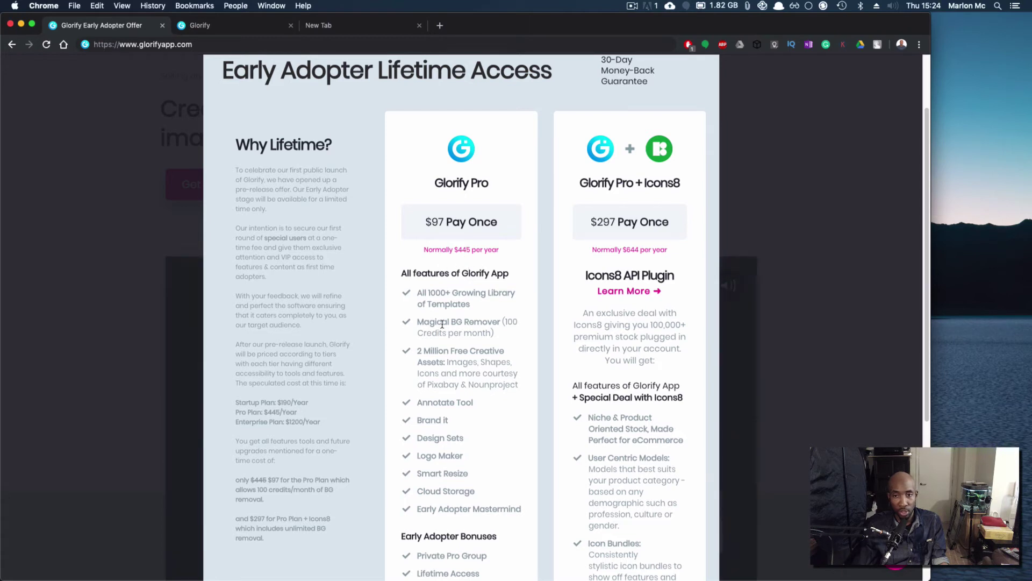
pyautogui.scroll(-1, 441, 312)
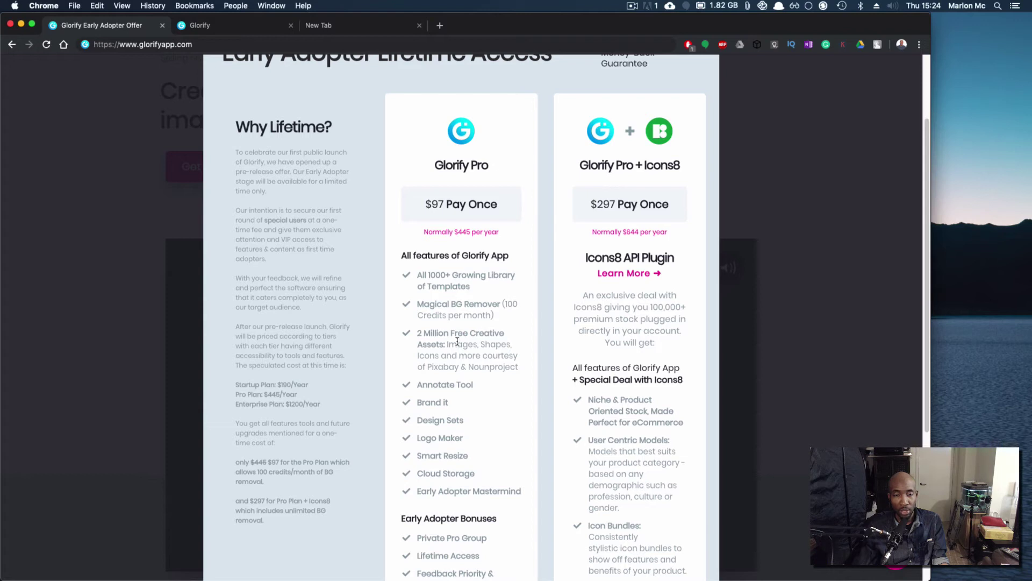
pyautogui.moveTo(453, 315); pyautogui.dragTo(492, 315)
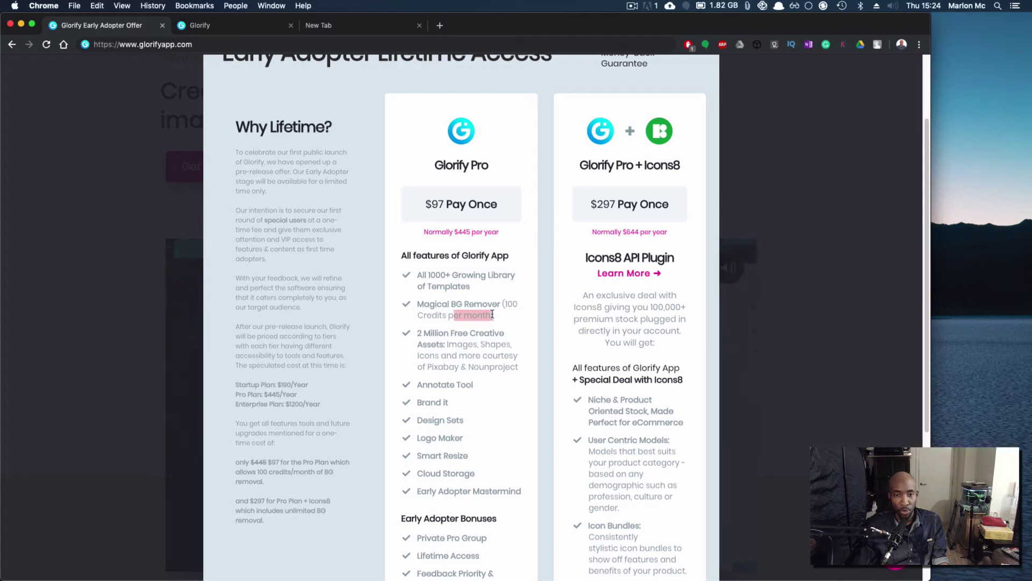
pyautogui.click(428, 329)
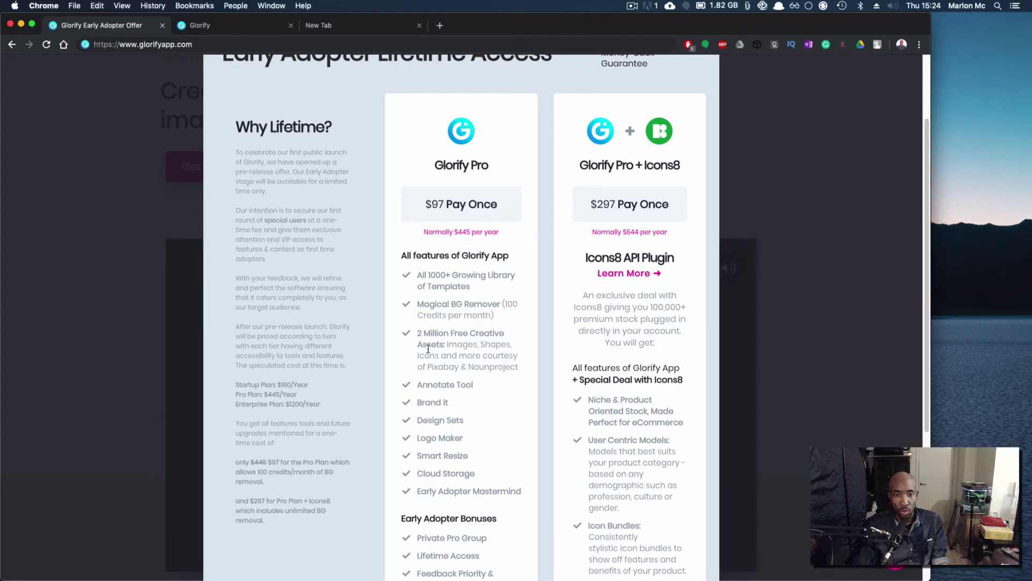
pyautogui.moveTo(501, 303)
pyautogui.mouseDown()
pyautogui.moveTo(514, 312)
pyautogui.moveTo(490, 313)
pyautogui.mouseUp()
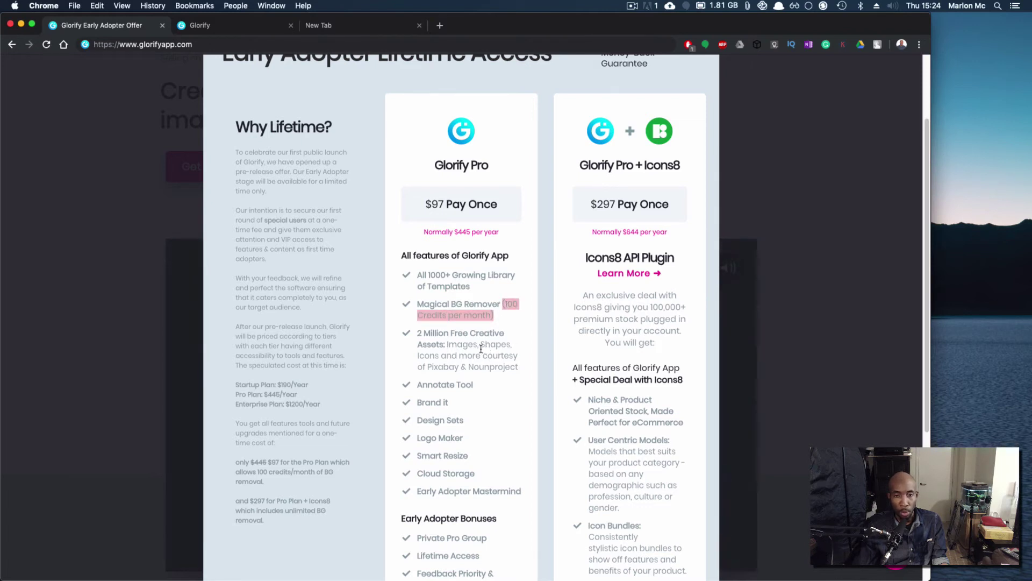
pyautogui.click(504, 322)
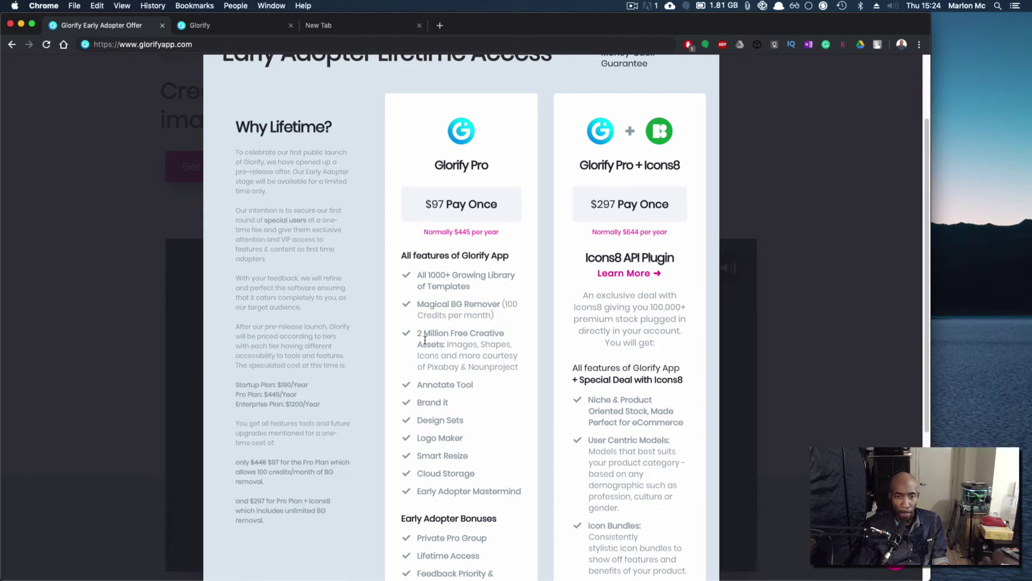
# Read through the remaining Glorify Pro features, from the free creative assets down to the early adopter bonuses.
pyautogui.scroll(-2, 441, 355)
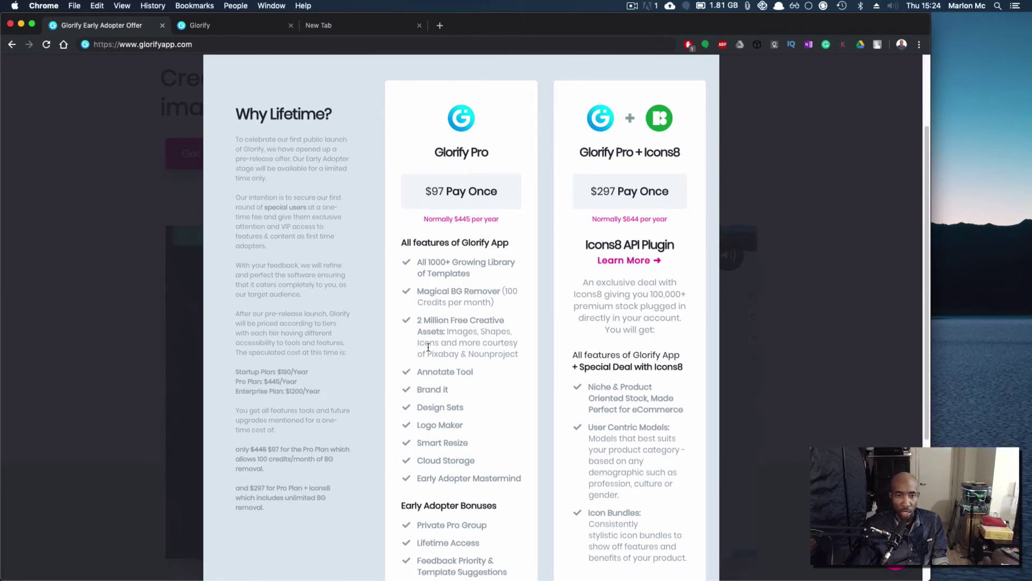
pyautogui.scroll(-1, 429, 350)
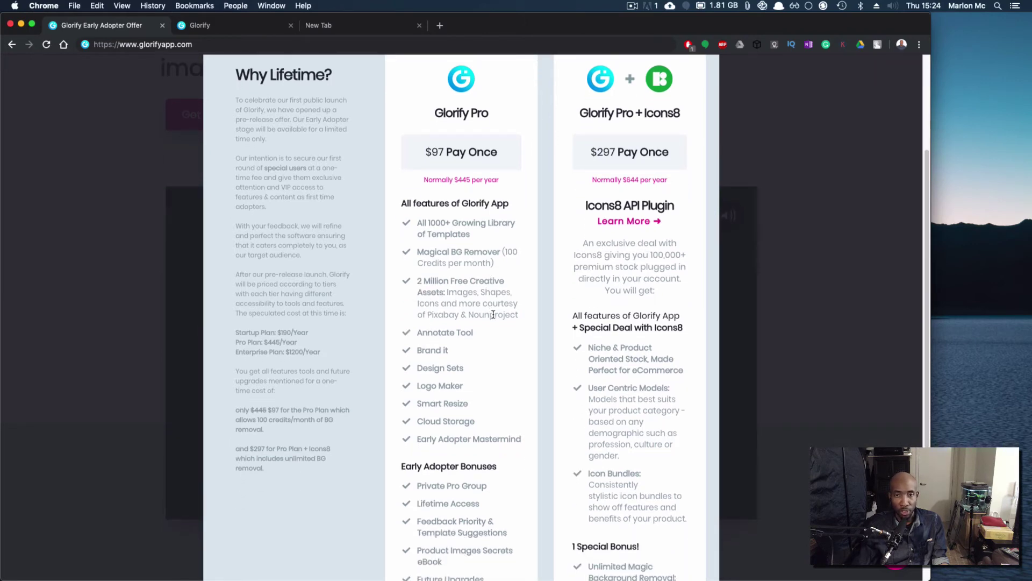
pyautogui.scroll(-3, 544, 298)
pyautogui.scroll(4, 543, 296)
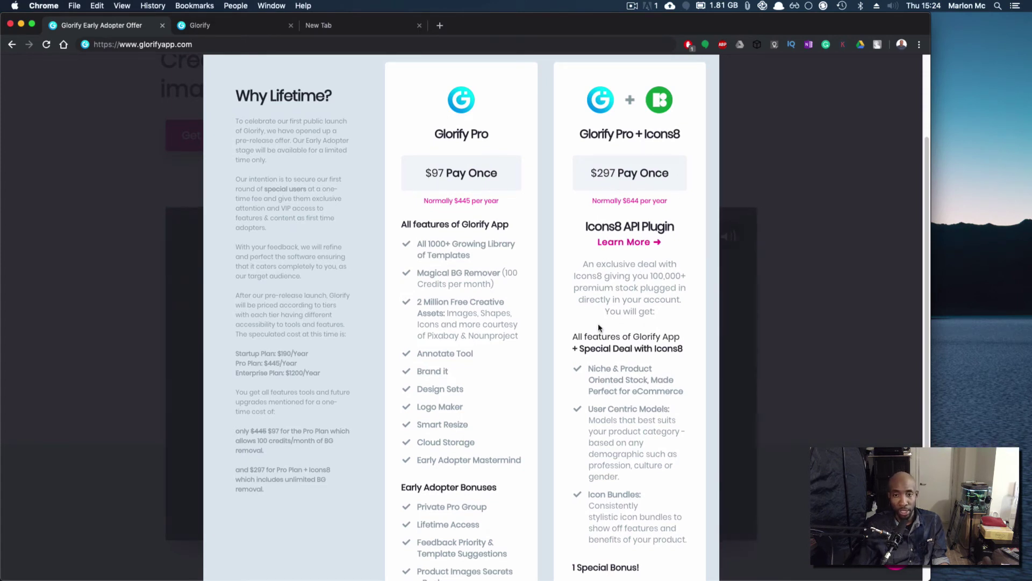
pyautogui.scroll(-1, 597, 360)
pyautogui.scroll(-1, 508, 382)
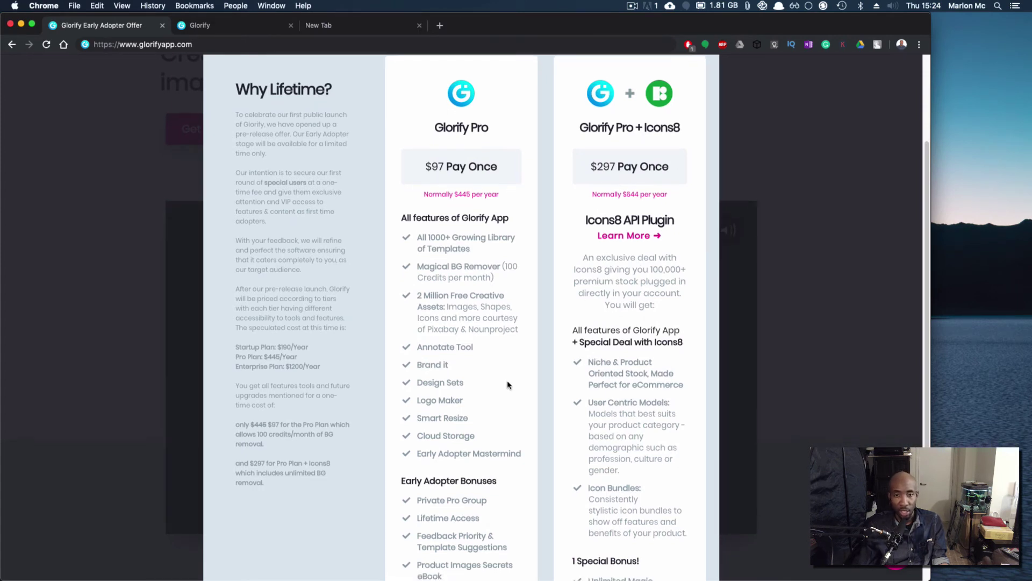
pyautogui.scroll(-2, 508, 385)
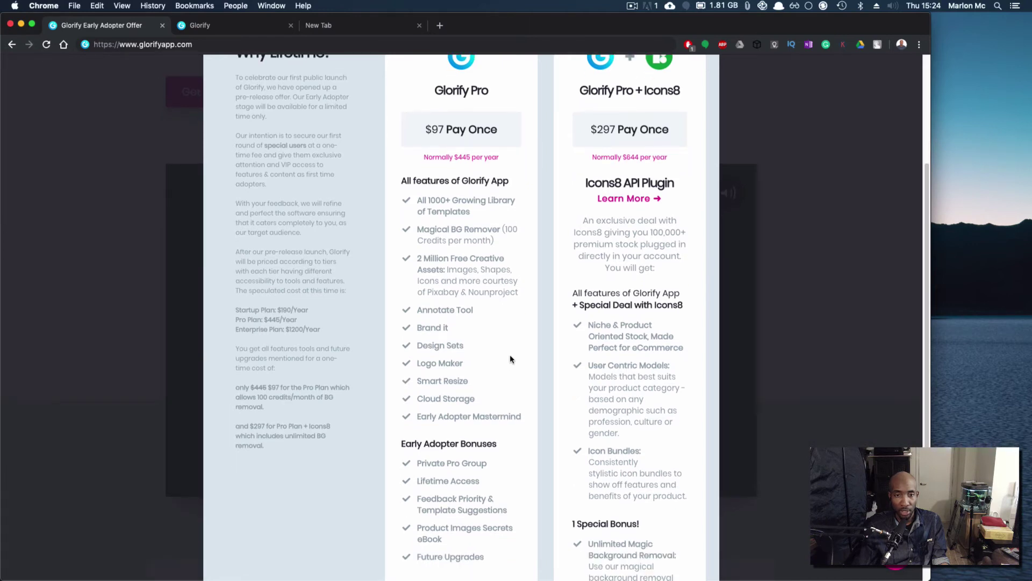
pyautogui.scroll(-2, 448, 327)
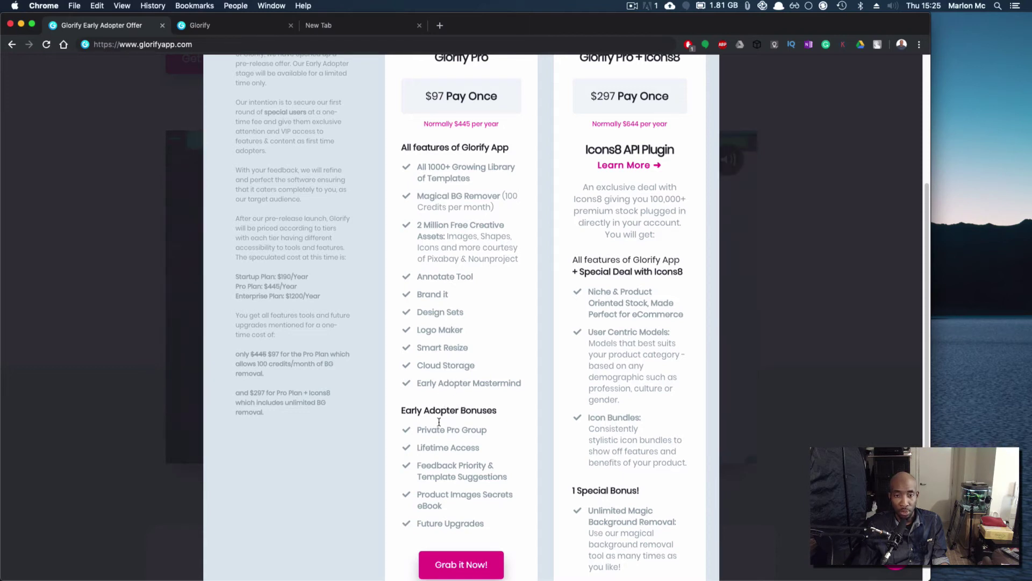
pyautogui.scroll(-1, 442, 455)
pyautogui.scroll(-3, 443, 456)
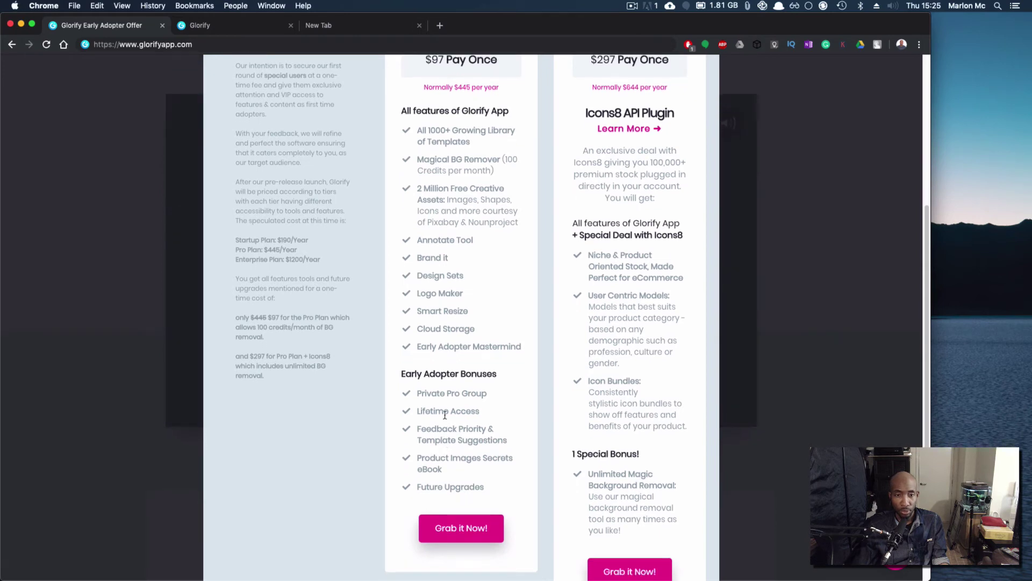
# Highlight the Lifetime Access and Private Pro Group bonuses of Glorify Pro and review the rest of the plan.
pyautogui.scroll(-1, 448, 405)
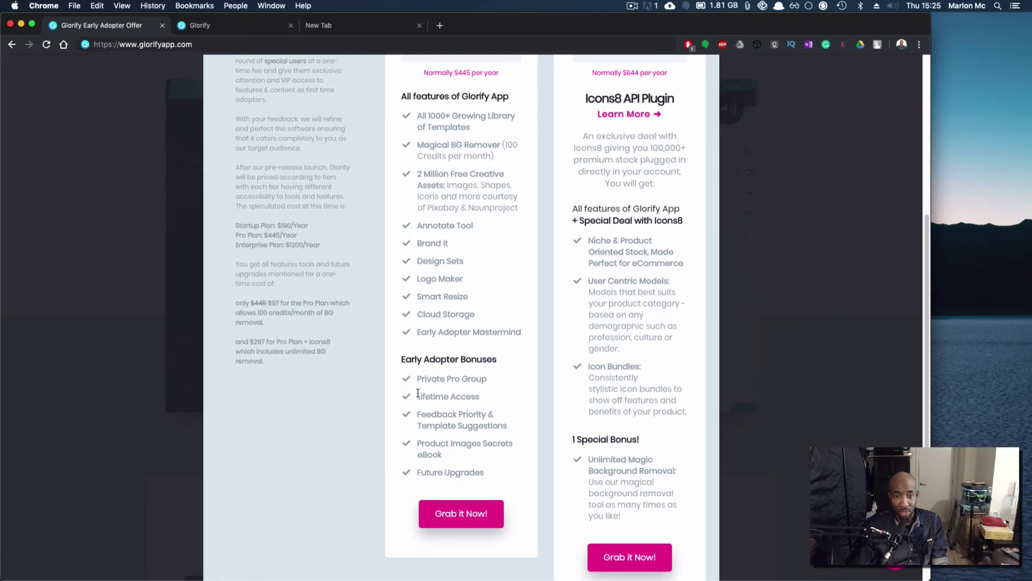
pyautogui.moveTo(418, 397); pyautogui.dragTo(485, 399)
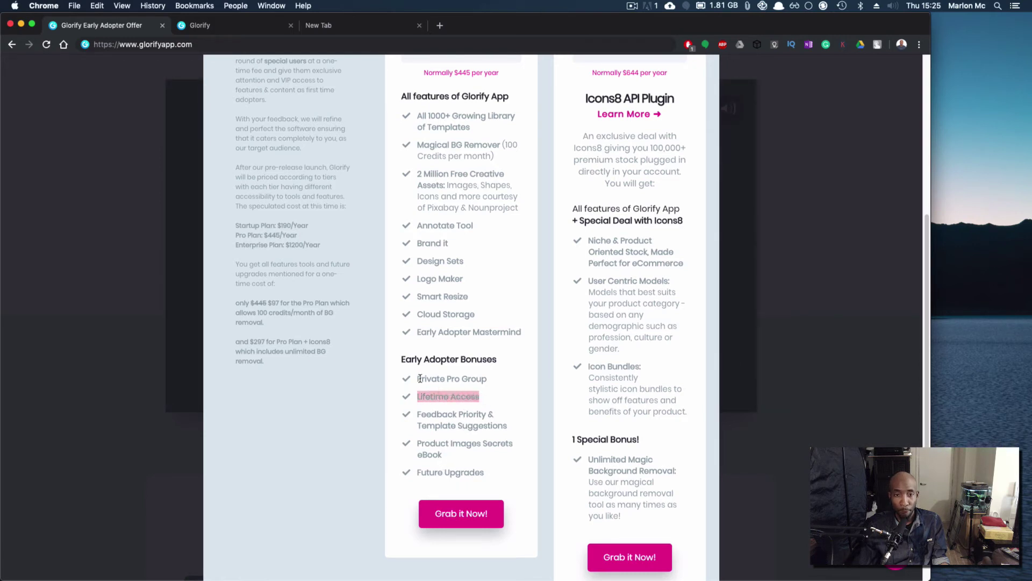
pyautogui.moveTo(420, 378); pyautogui.dragTo(486, 380)
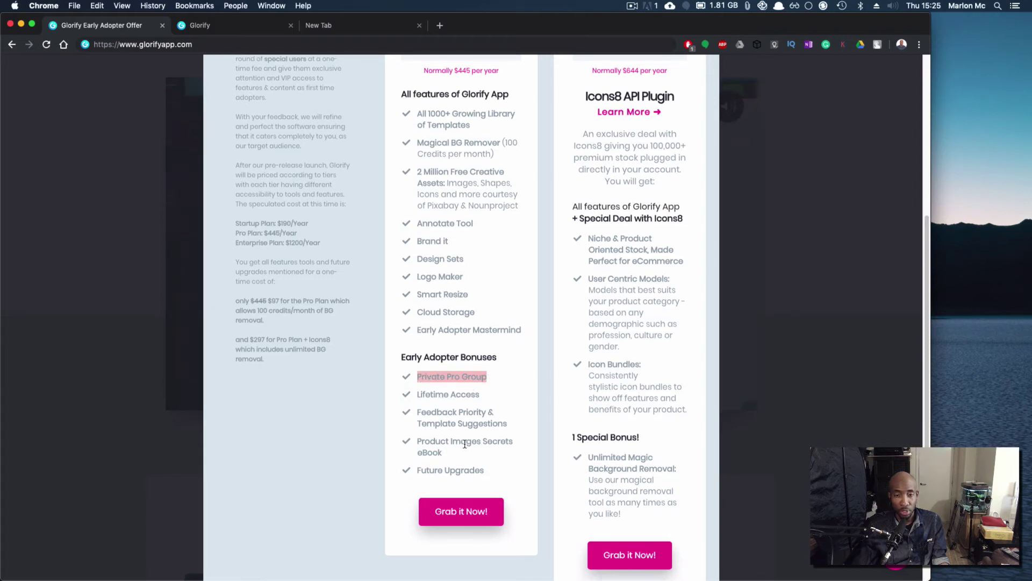
pyautogui.scroll(-1, 463, 441)
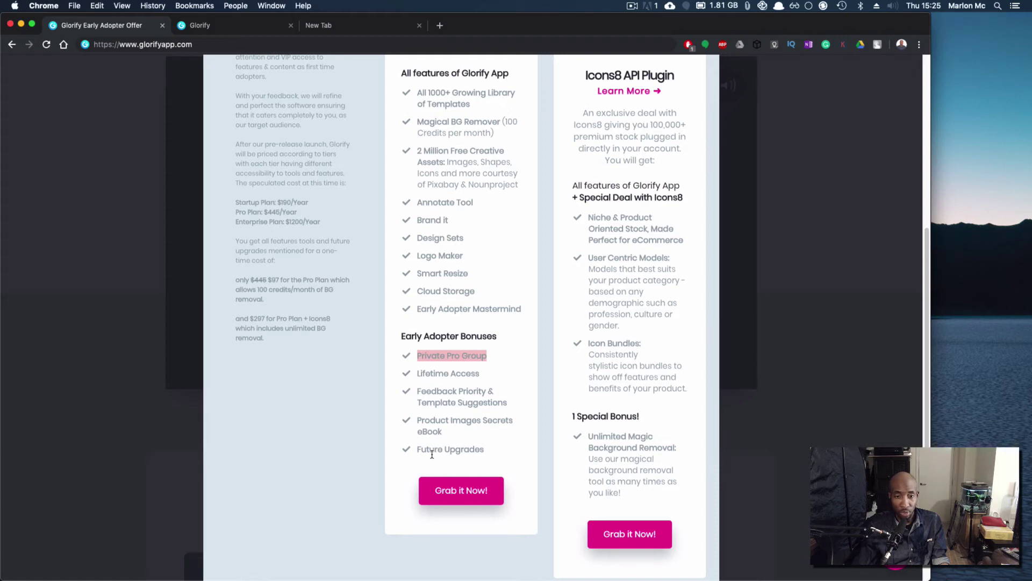
pyautogui.scroll(-1, 432, 455)
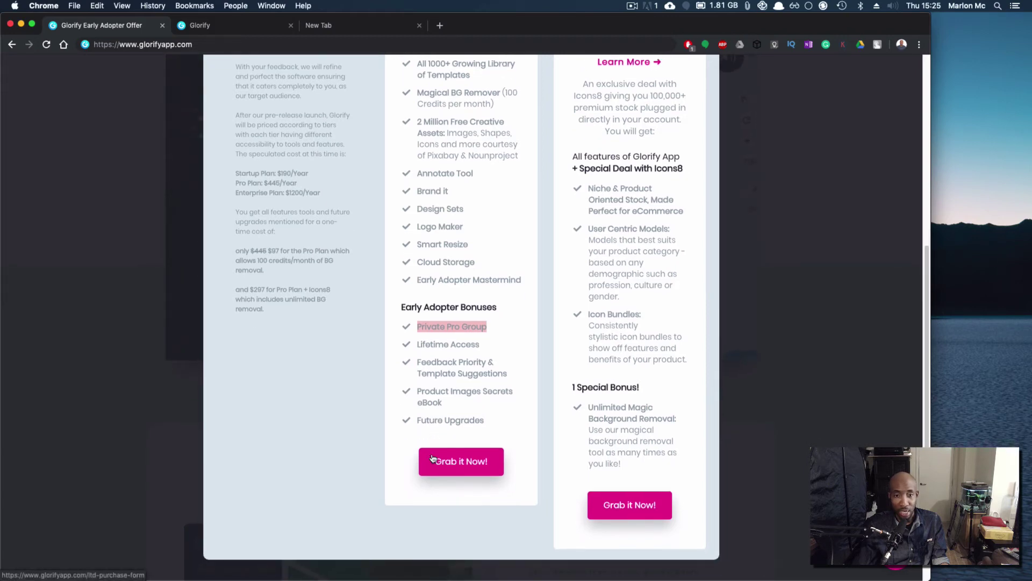
pyautogui.scroll(5, 432, 456)
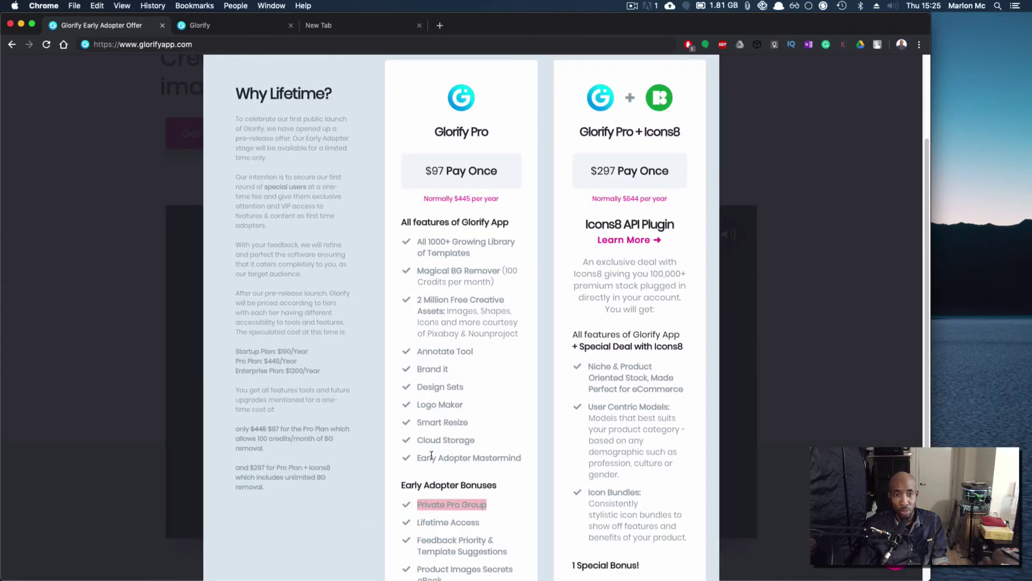
pyautogui.scroll(-5, 432, 454)
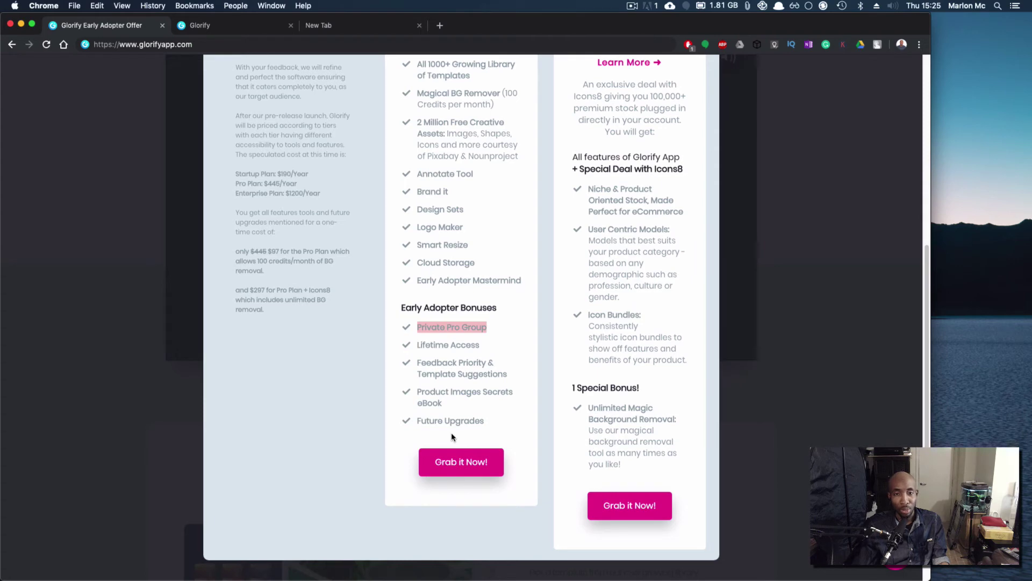
# Check today's date in the system clock while reviewing the early adopter lifetime offer.
pyautogui.scroll(1, 452, 458)
pyautogui.scroll(6, 452, 458)
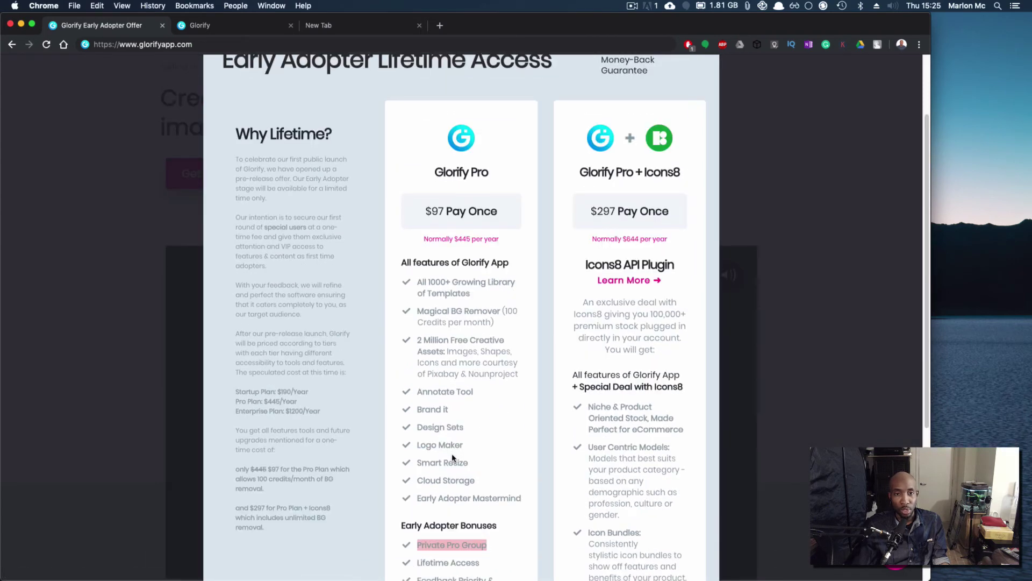
pyautogui.scroll(-1, 452, 453)
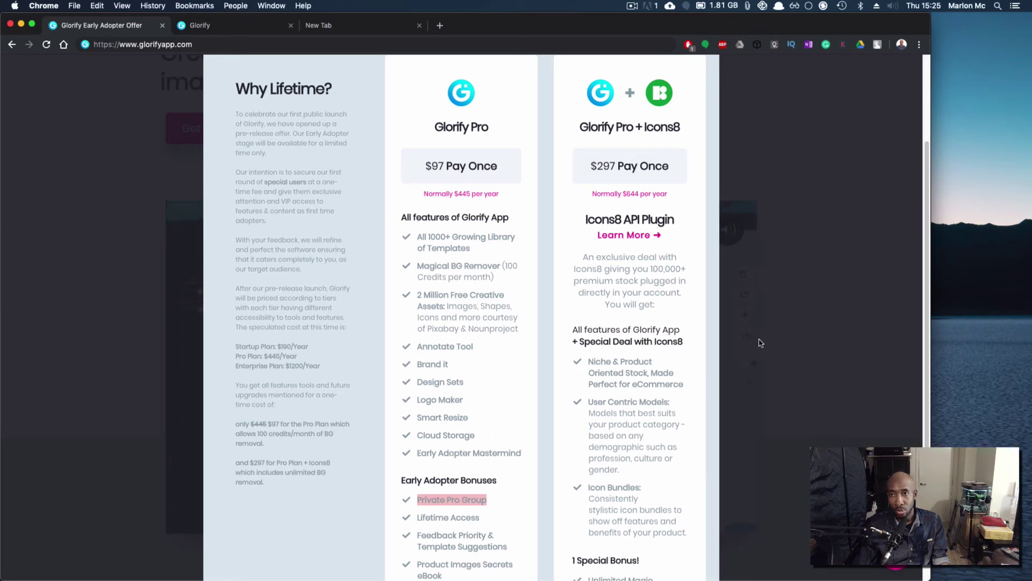
pyautogui.click(935, 5)
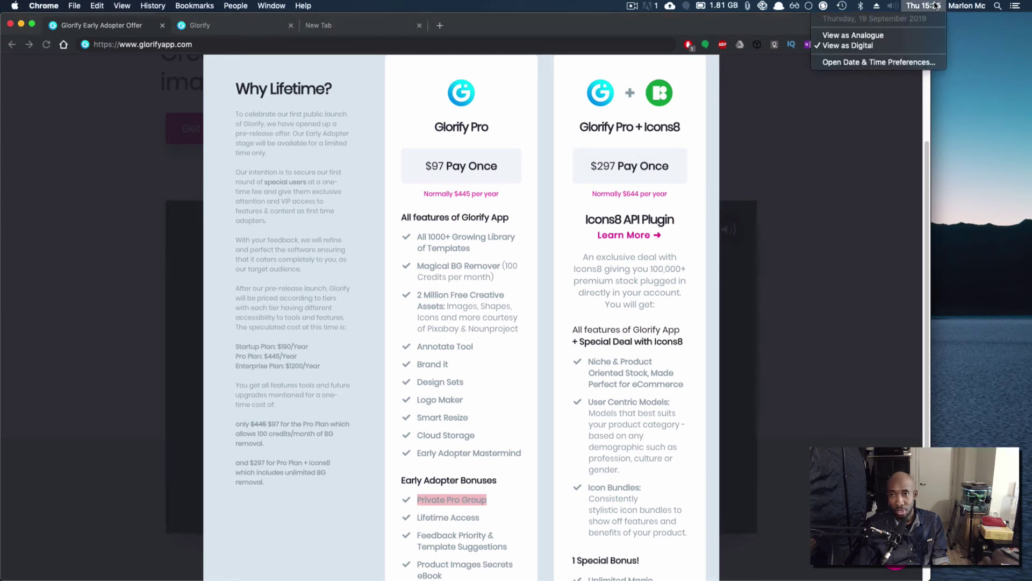
pyautogui.click(936, 5)
pyautogui.scroll(-1, 532, 325)
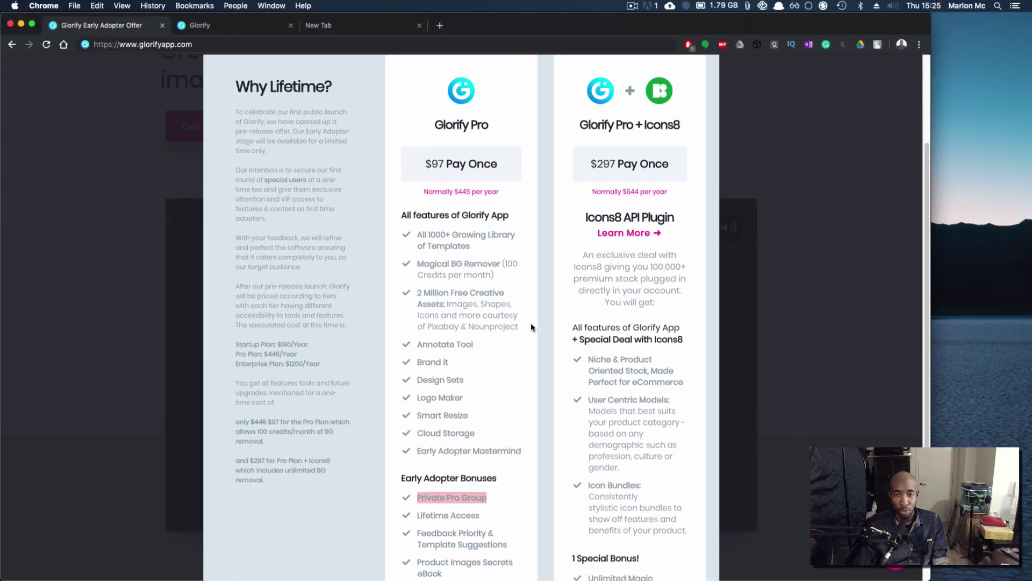
pyautogui.scroll(-1, 530, 326)
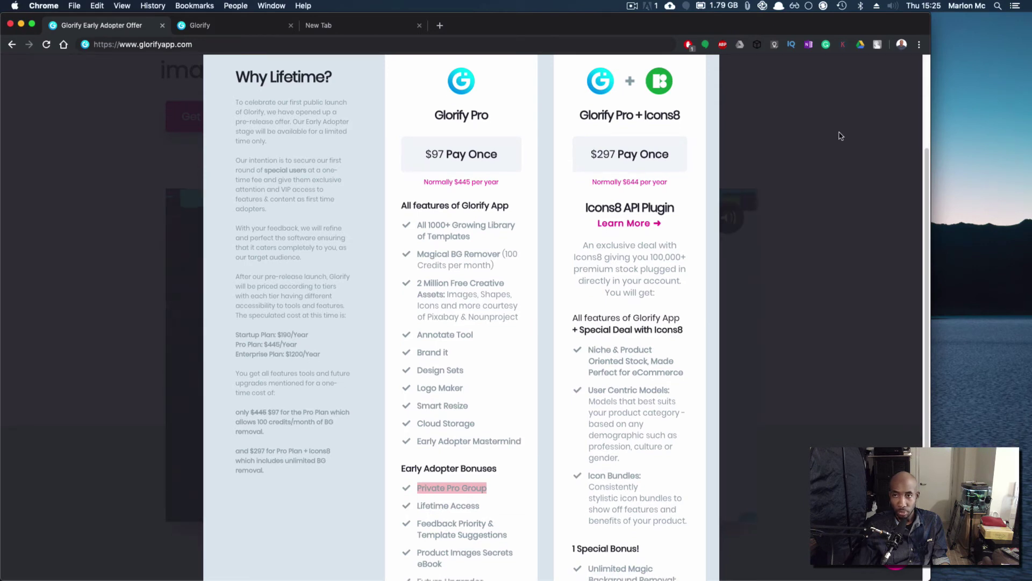
# Review the Glorify Pro feature list and bonuses alongside the Glorify Pro + Icons8 plan.
pyautogui.scroll(-5, 613, 348)
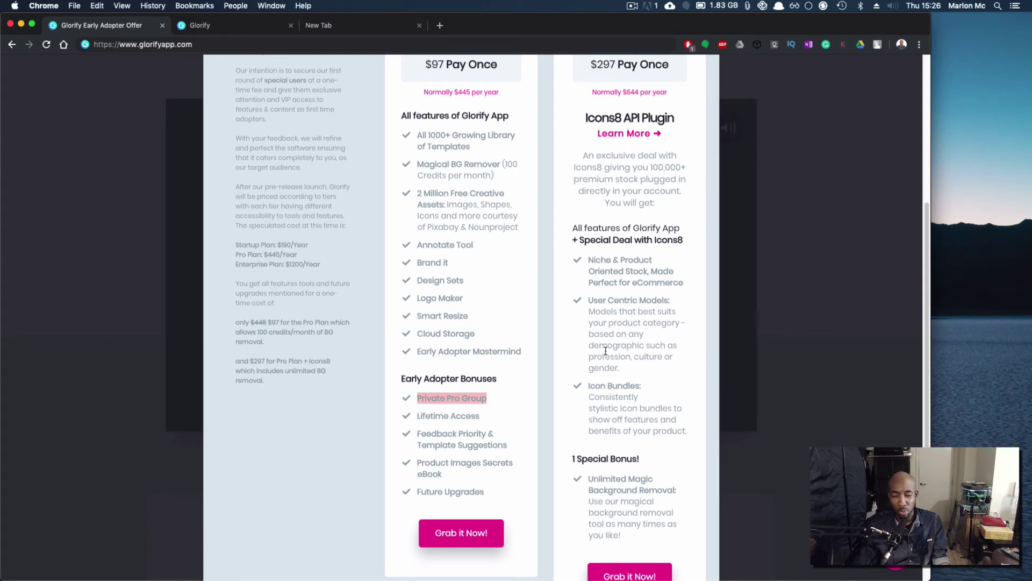
pyautogui.scroll(-3, 515, 483)
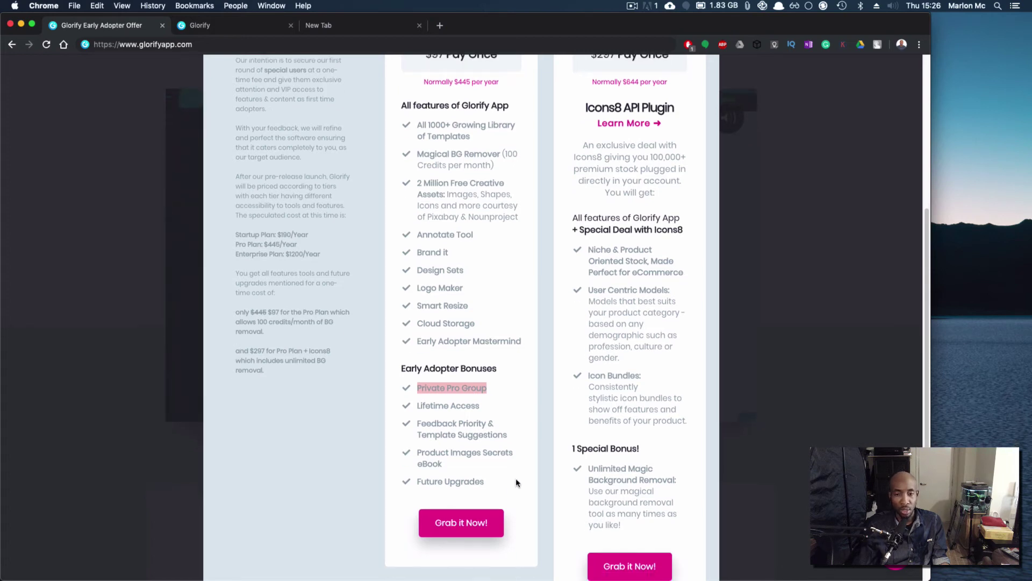
pyautogui.scroll(5, 515, 475)
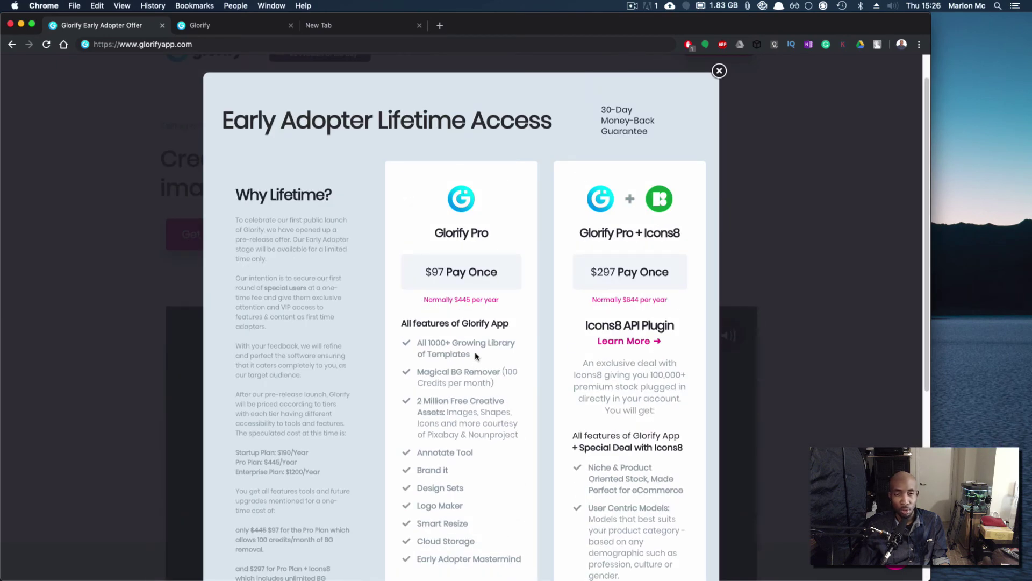
pyautogui.scroll(-3, 517, 388)
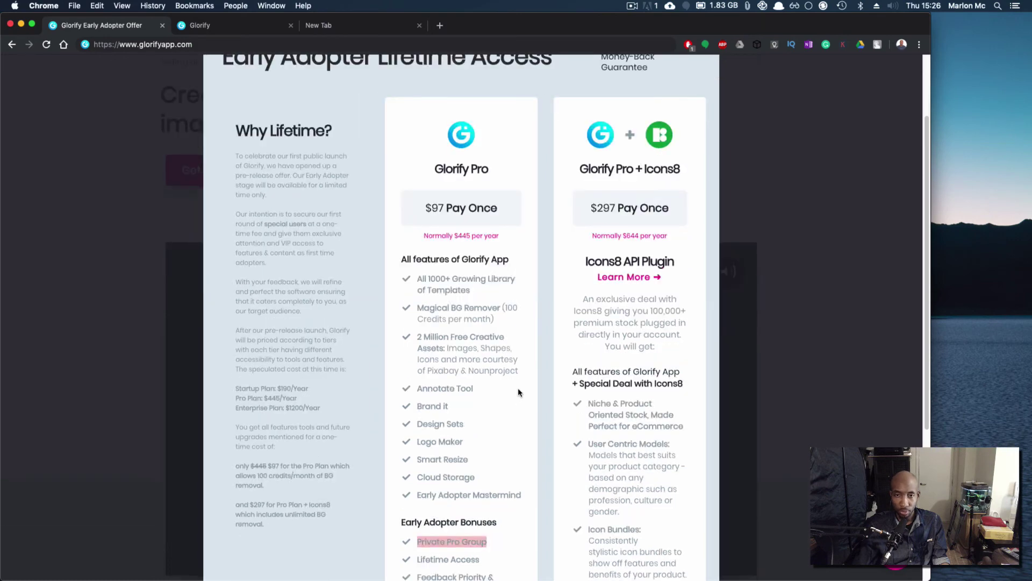
pyautogui.scroll(-5, 630, 396)
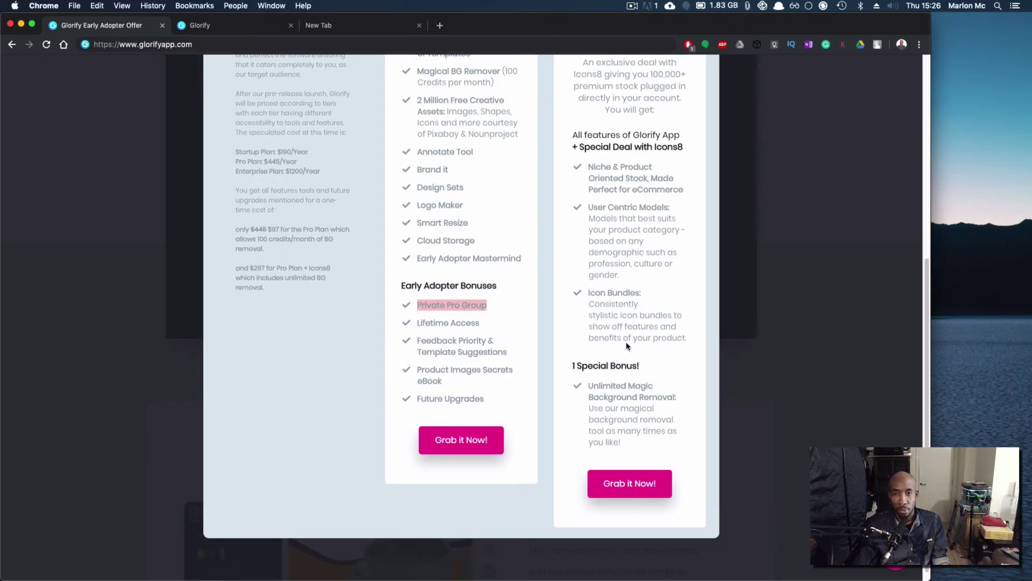
# Highlight the one-time price of the Glorify Pro + Icons8 plan, then clear the highlight.
pyautogui.scroll(6, 626, 342)
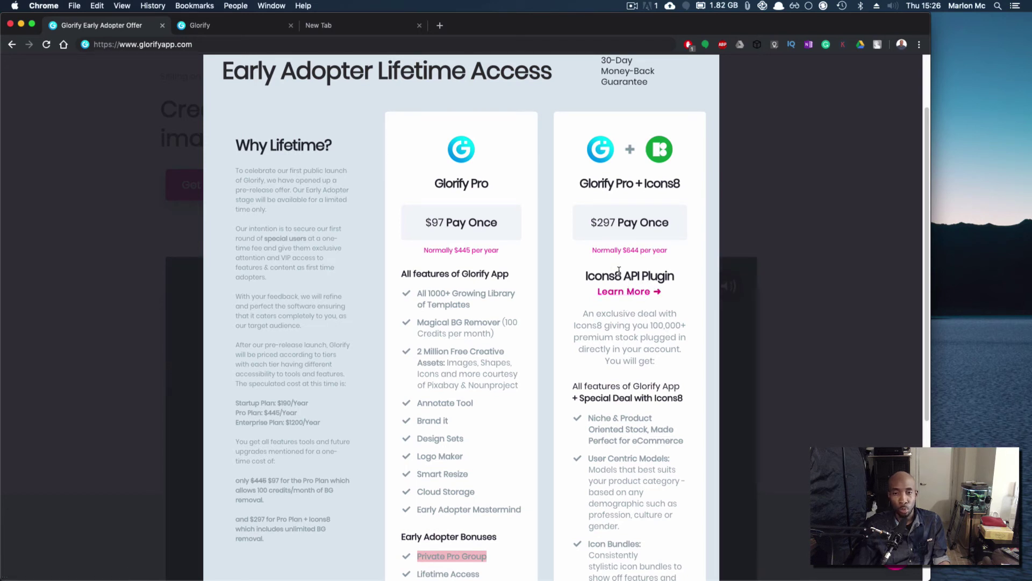
pyautogui.moveTo(589, 222); pyautogui.dragTo(610, 223)
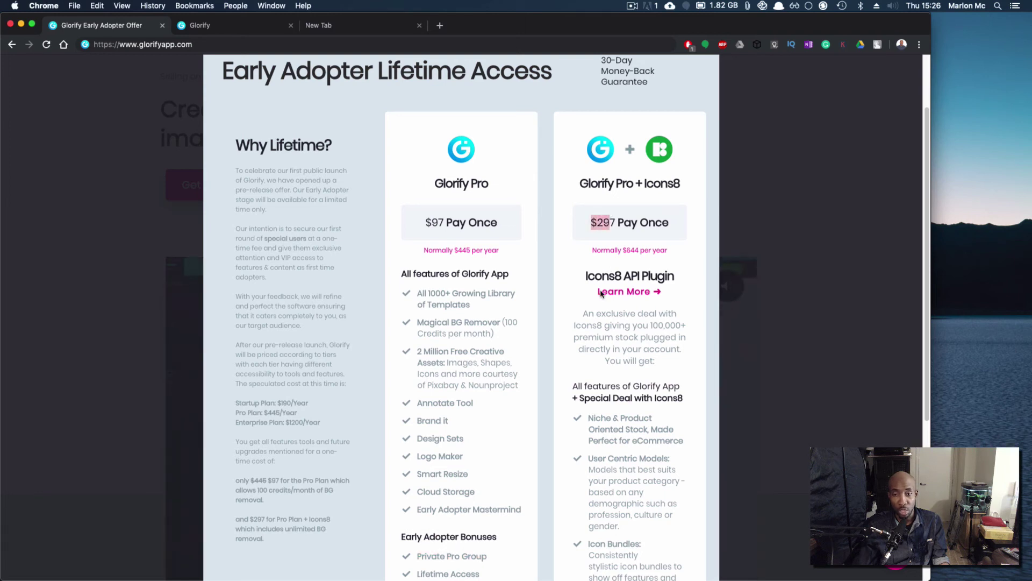
pyautogui.click(615, 221)
# Highlight the "All features of Glorify App + Special Deal with Icons8" heading, then clear the highlight.
pyautogui.scroll(-1, 614, 343)
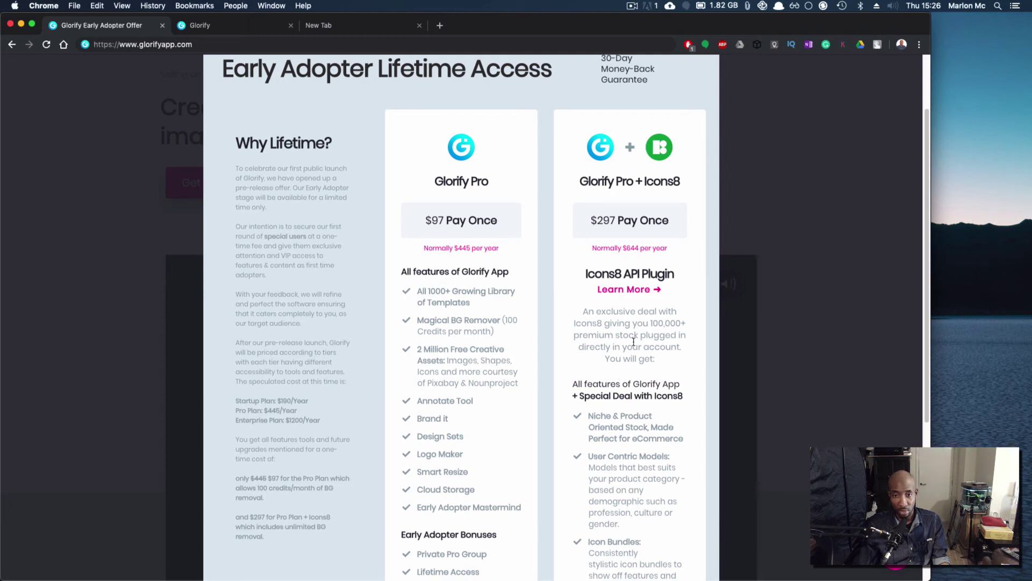
pyautogui.scroll(-2, 598, 405)
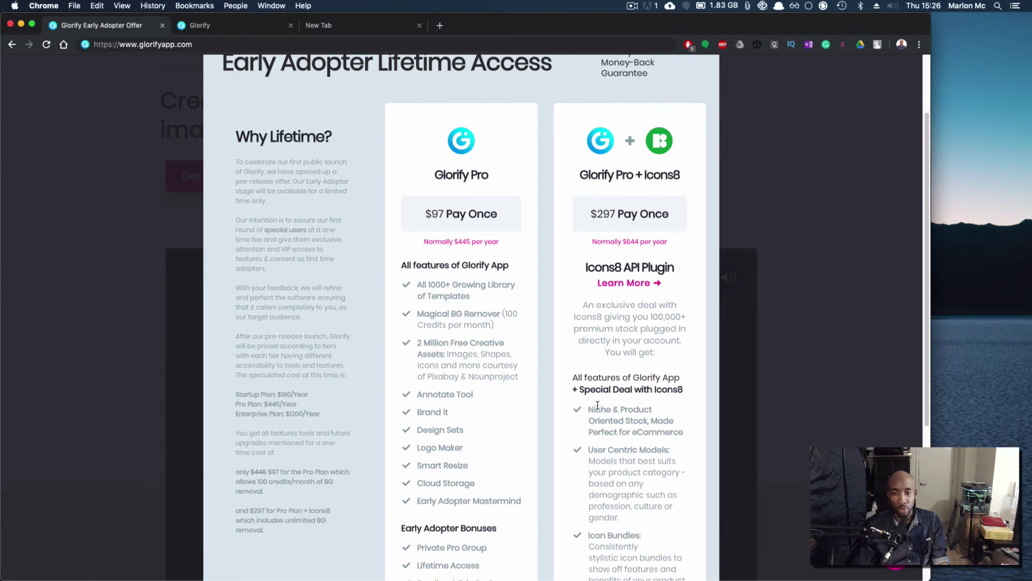
pyautogui.scroll(-5, 605, 376)
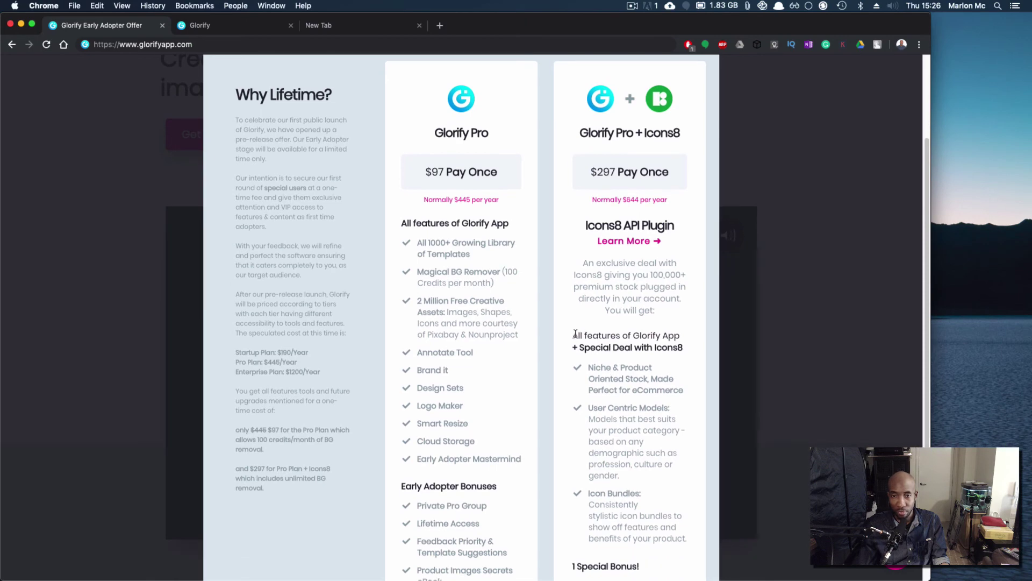
pyautogui.moveTo(576, 333); pyautogui.dragTo(684, 347)
pyautogui.scroll(-3, 598, 395)
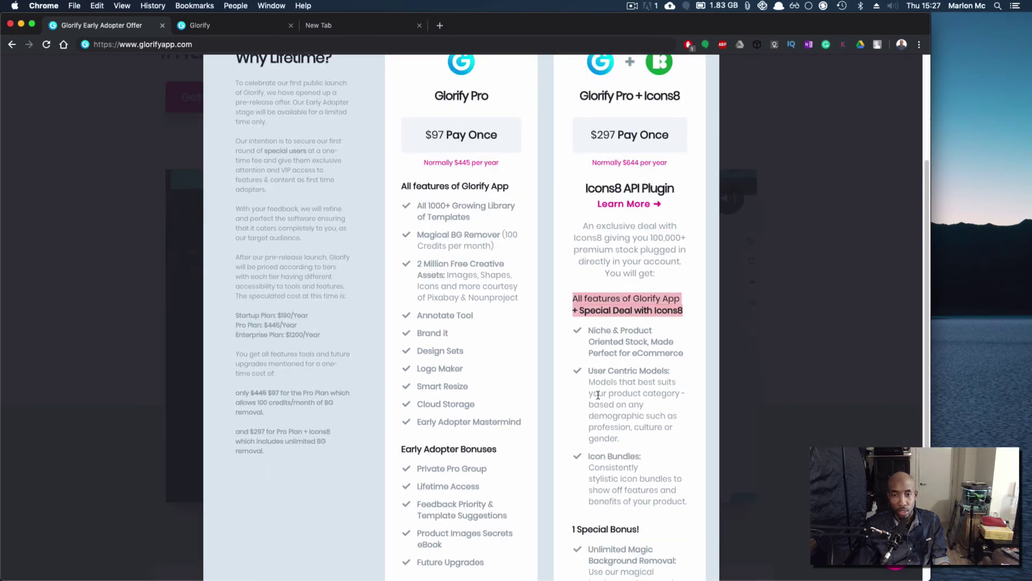
pyautogui.click(600, 336)
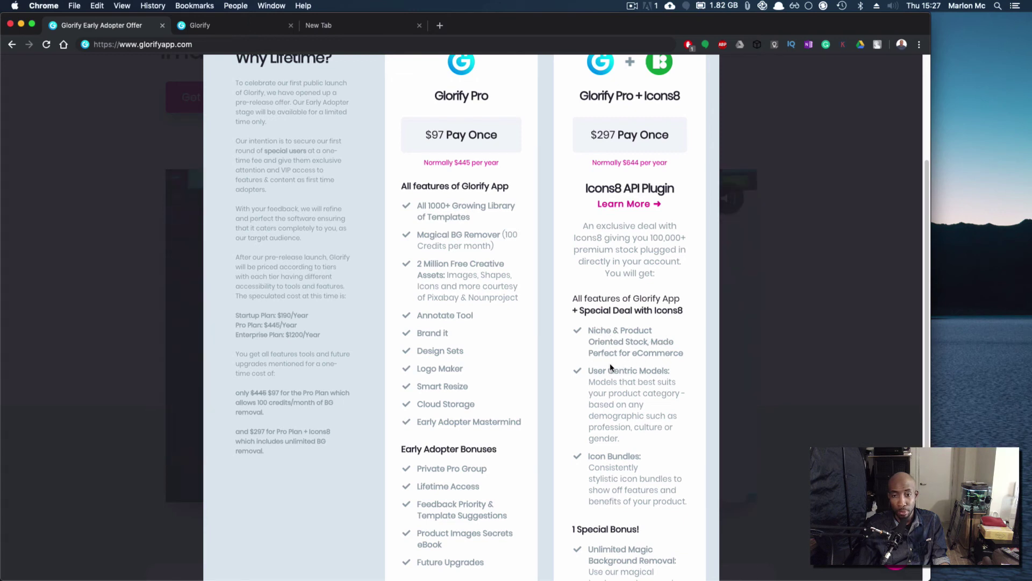
# Read through the Icons8 plan's benefits, from the niche stock and user centric models to the unlimited background removal bonus.
pyautogui.scroll(-1, 602, 392)
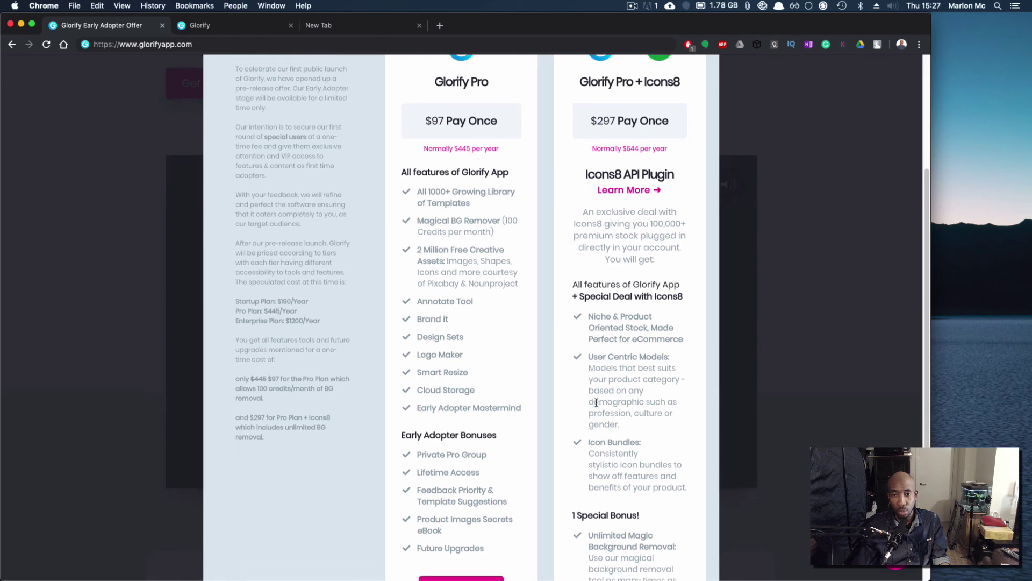
pyautogui.scroll(-1, 597, 402)
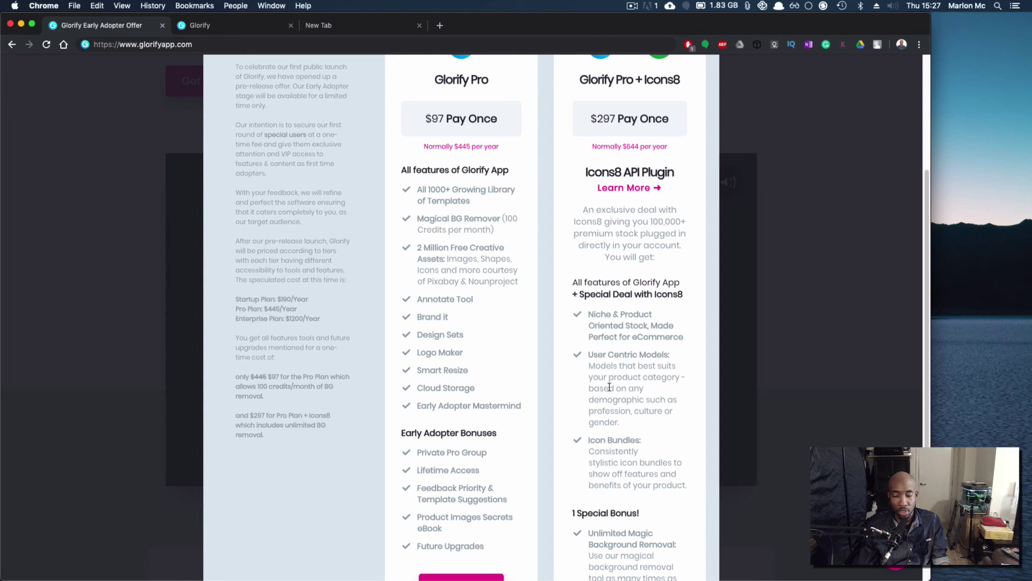
pyautogui.scroll(-1, 667, 318)
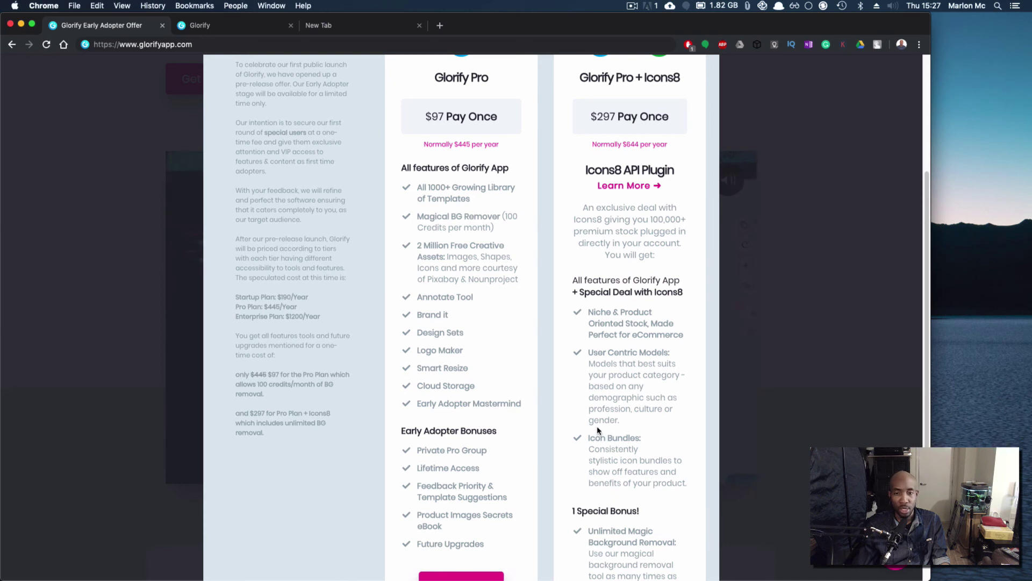
pyautogui.scroll(-2, 597, 426)
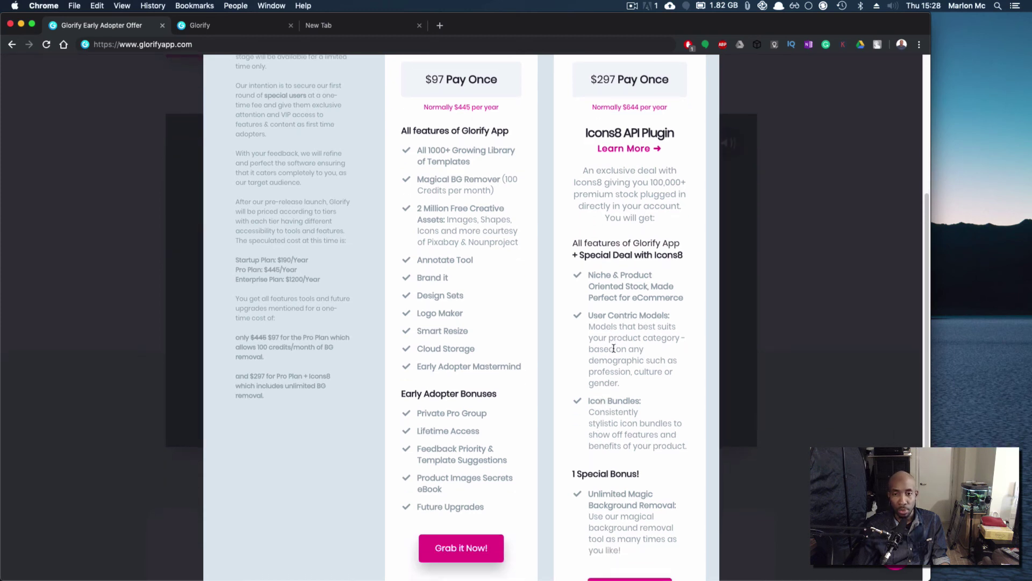
pyautogui.scroll(-1, 619, 403)
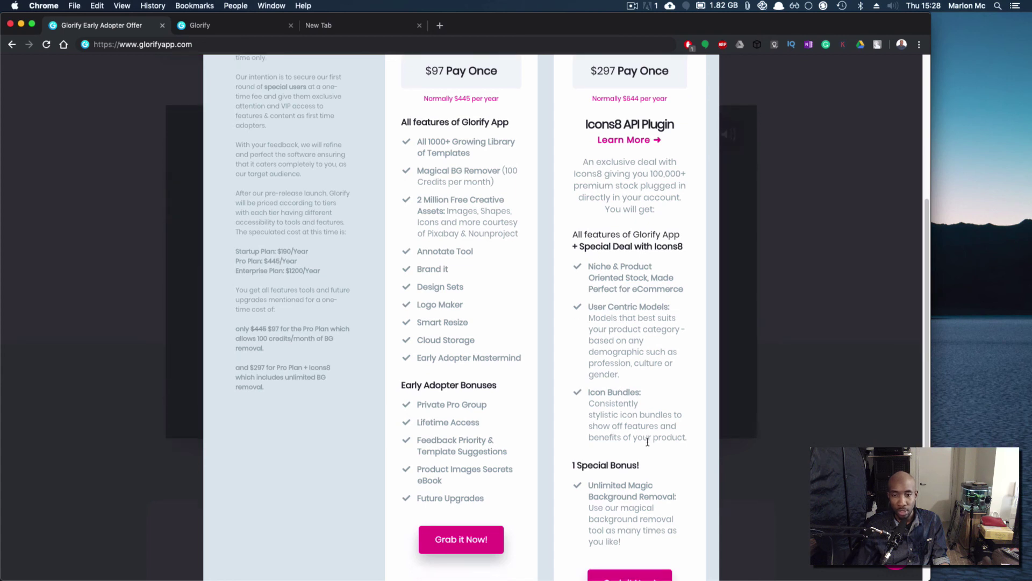
pyautogui.scroll(-2, 646, 443)
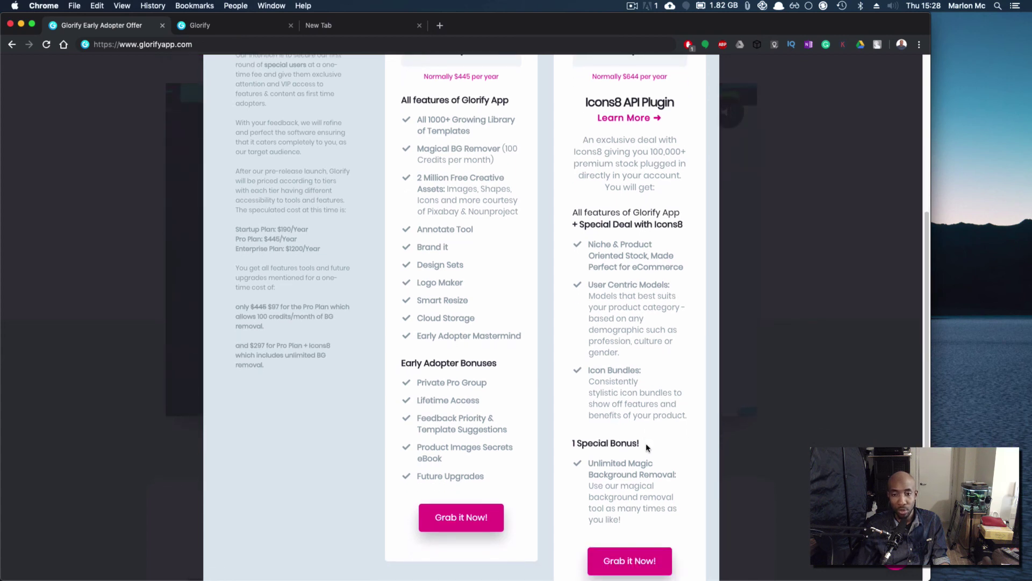
pyautogui.scroll(-1, 647, 443)
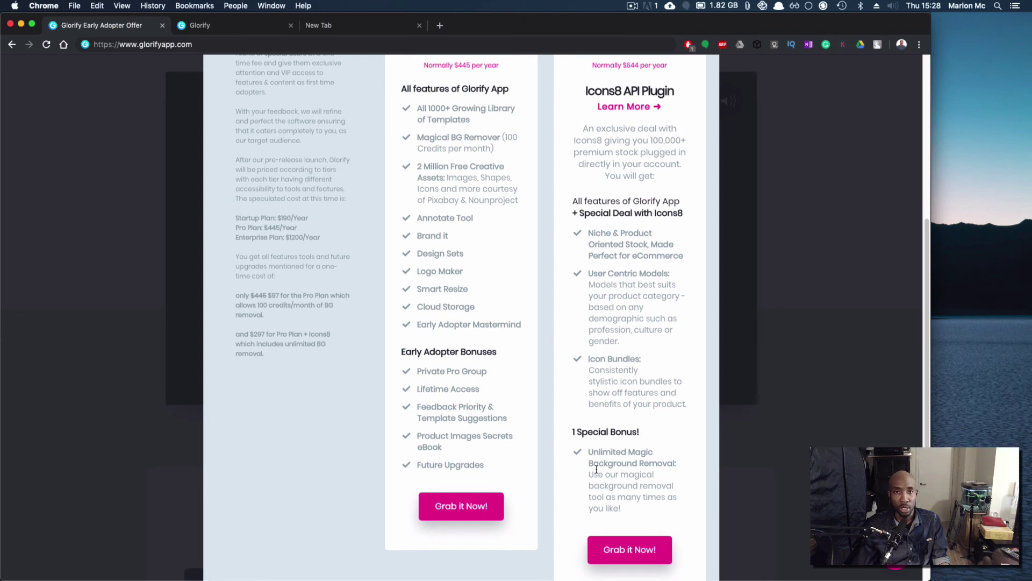
pyautogui.scroll(-3, 623, 514)
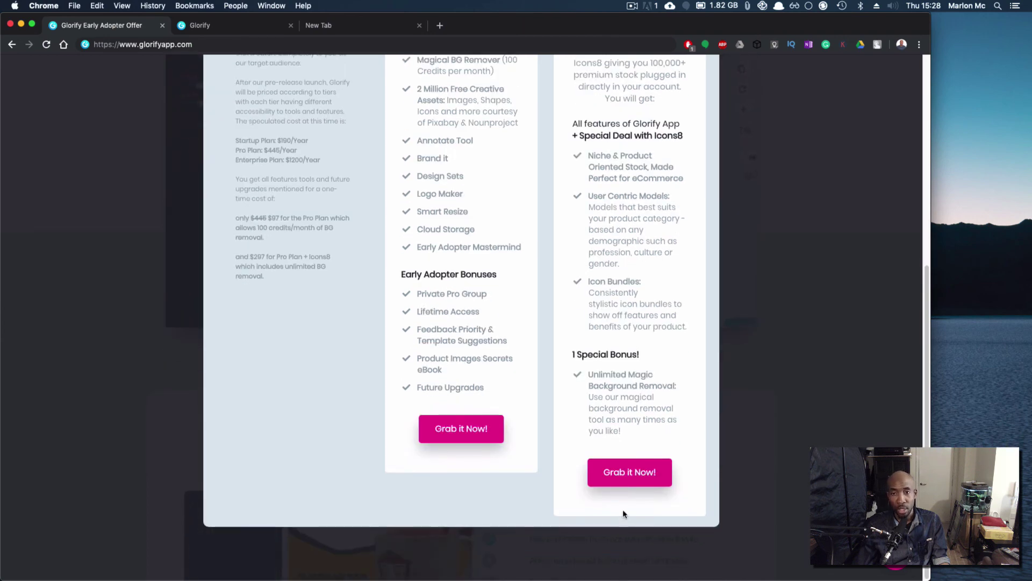
# Compare both lifetime plans once more, from the money-back guarantee and prices down to the bonuses and purchase options.
pyautogui.scroll(3, 623, 509)
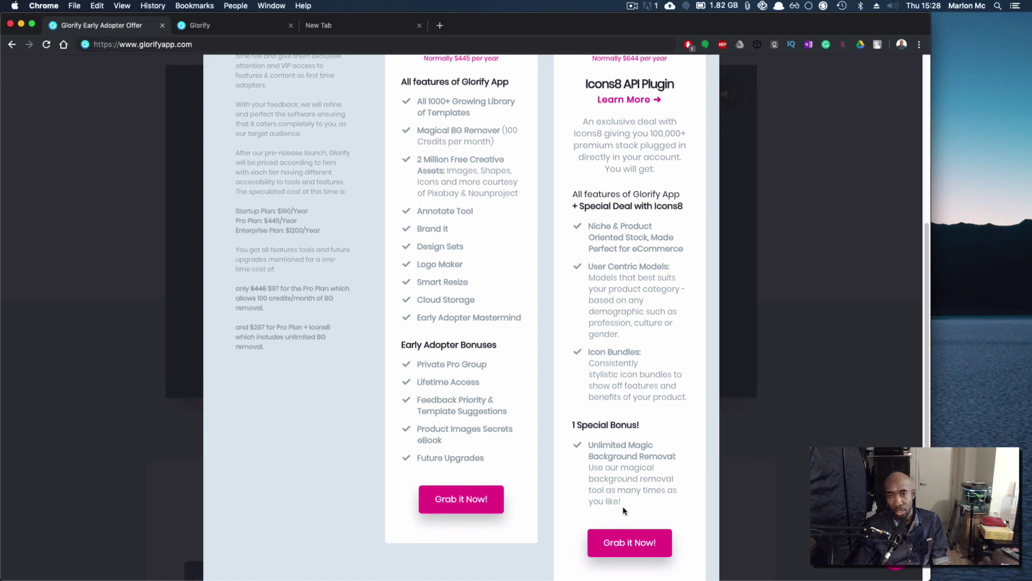
pyautogui.scroll(1, 623, 506)
pyautogui.scroll(5, 623, 507)
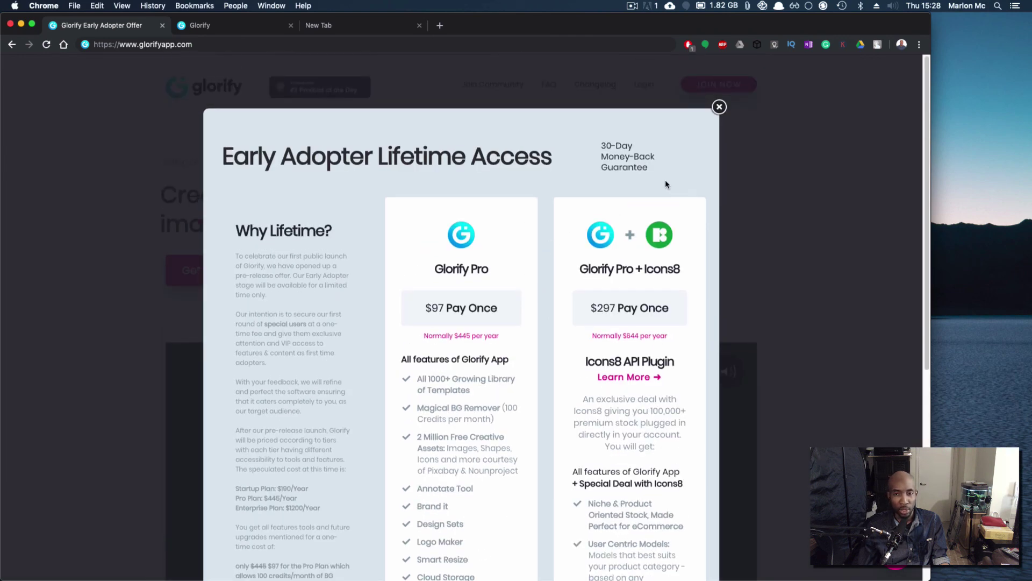
pyautogui.scroll(-2, 656, 199)
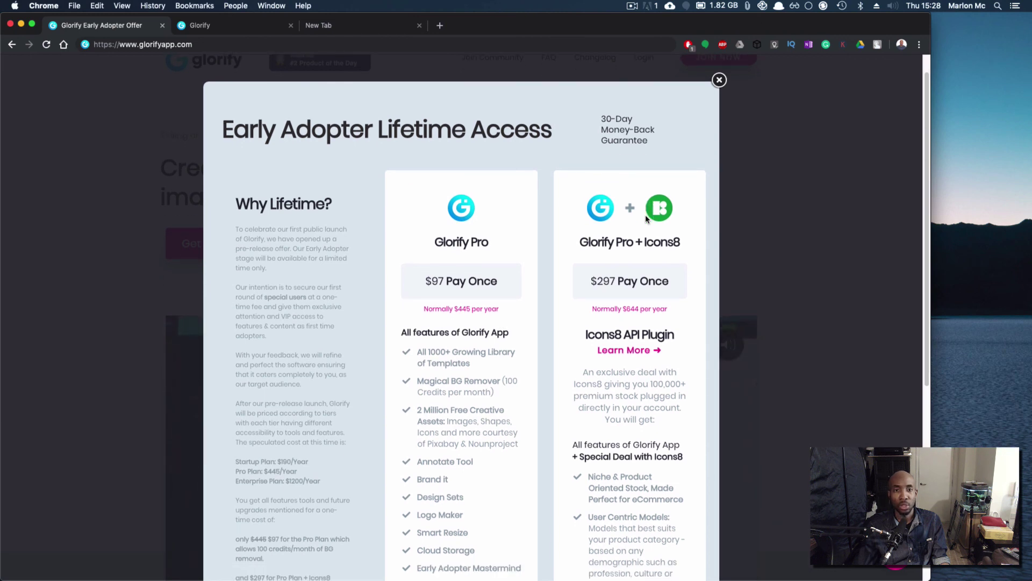
pyautogui.scroll(-3, 645, 215)
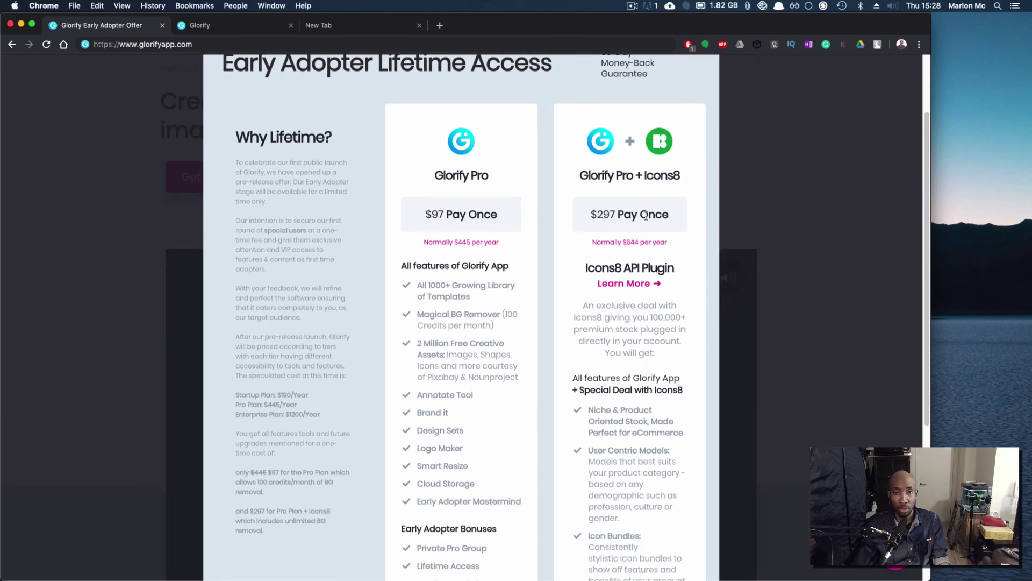
pyautogui.scroll(1, 645, 214)
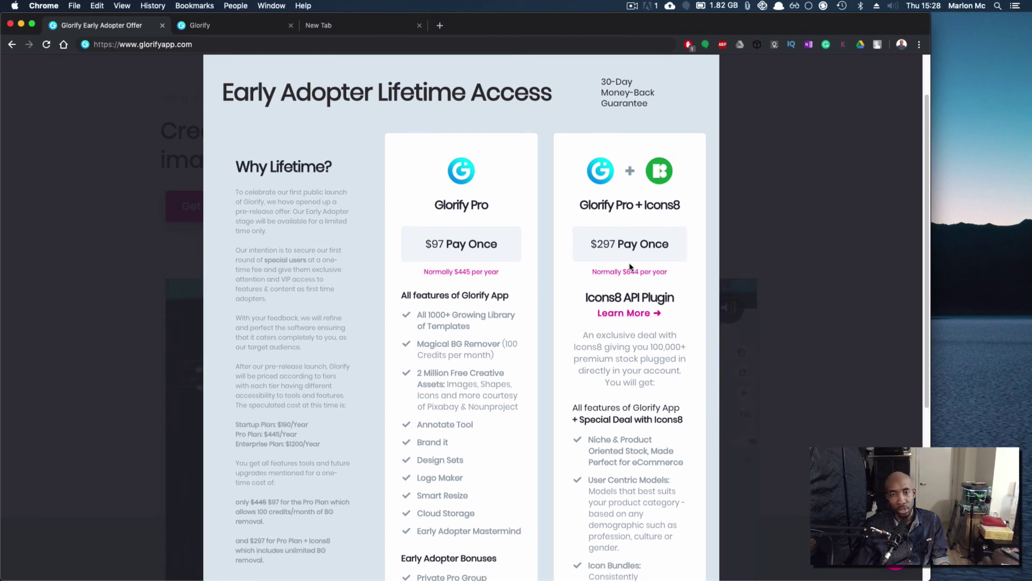
pyautogui.scroll(2, 620, 283)
pyautogui.scroll(-5, 621, 283)
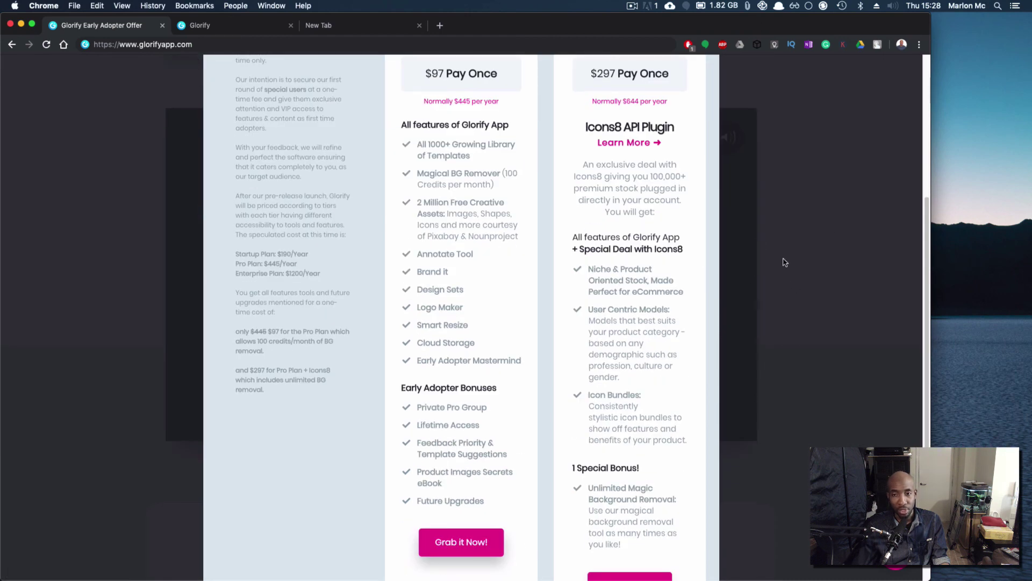
pyautogui.scroll(-3, 784, 262)
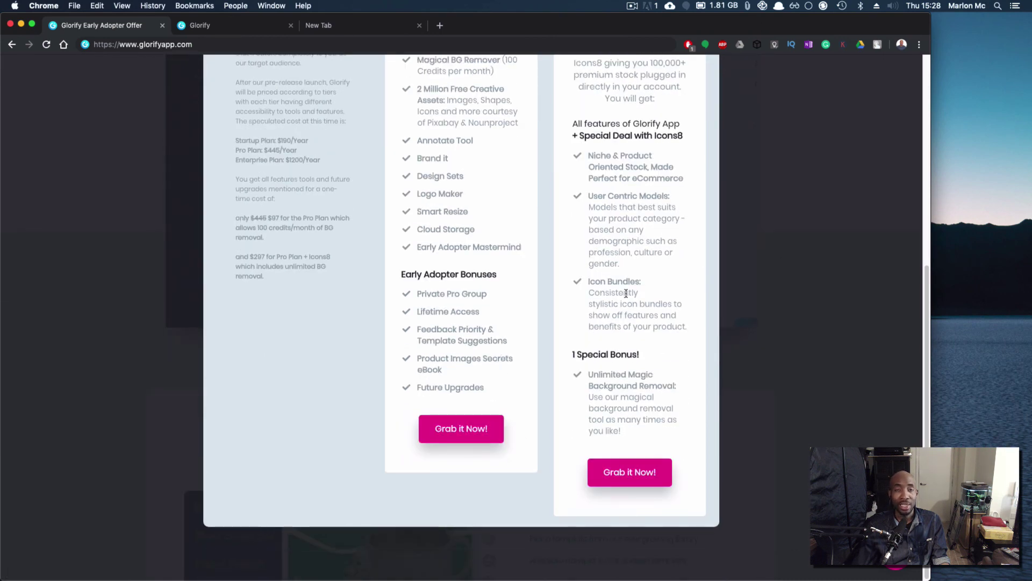
pyautogui.scroll(3, 625, 294)
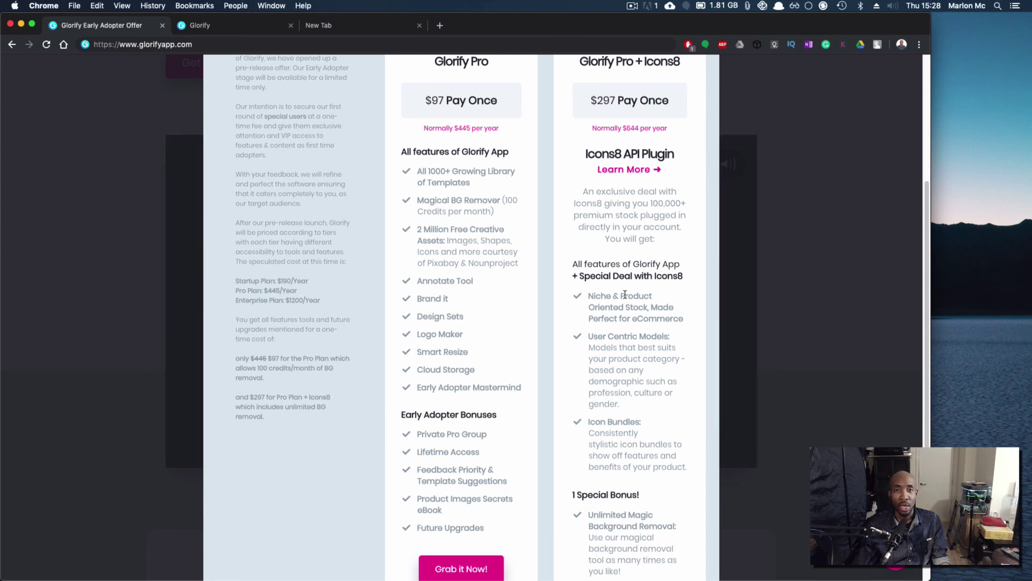
pyautogui.scroll(1, 624, 295)
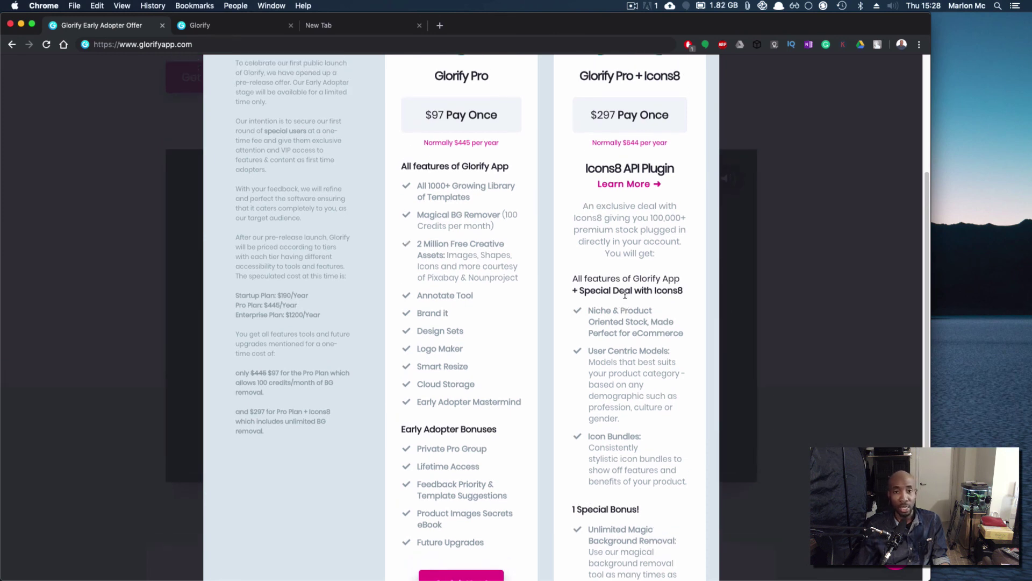